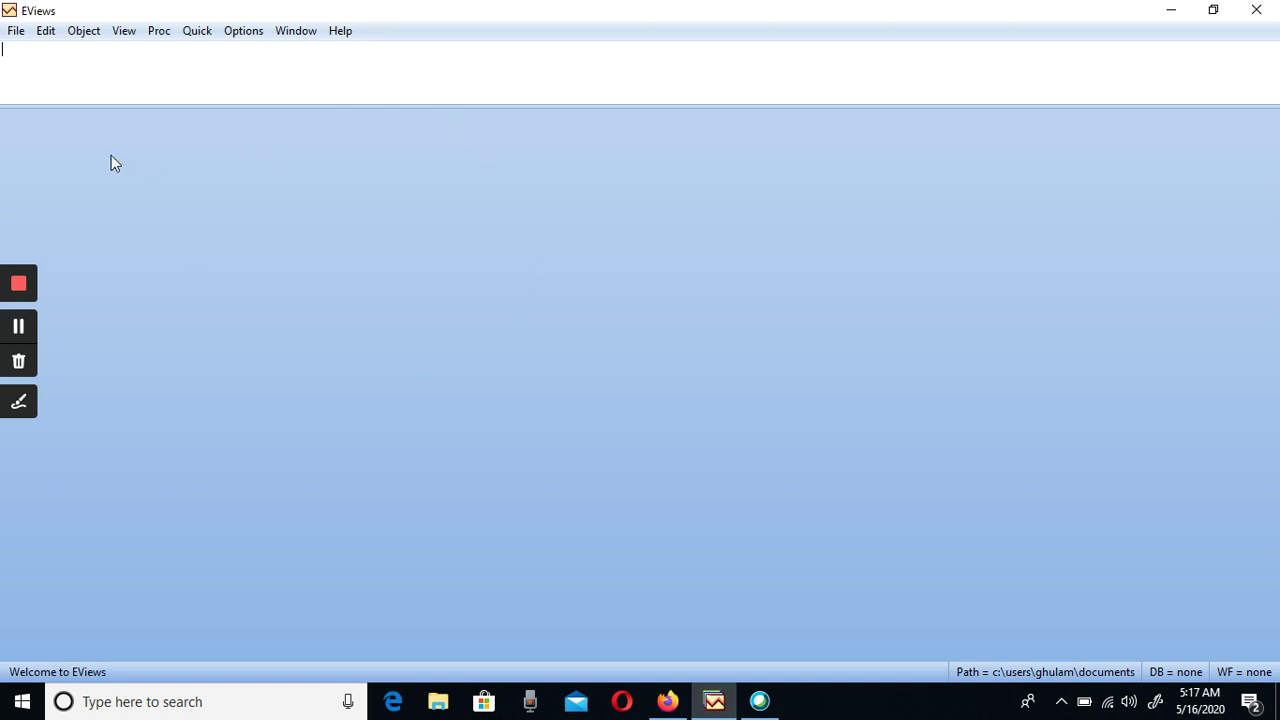
Start a new workfile with annual frequency and the Balanced Panel structure type
{"action": "left_click", "coordinate": [16, 32]}
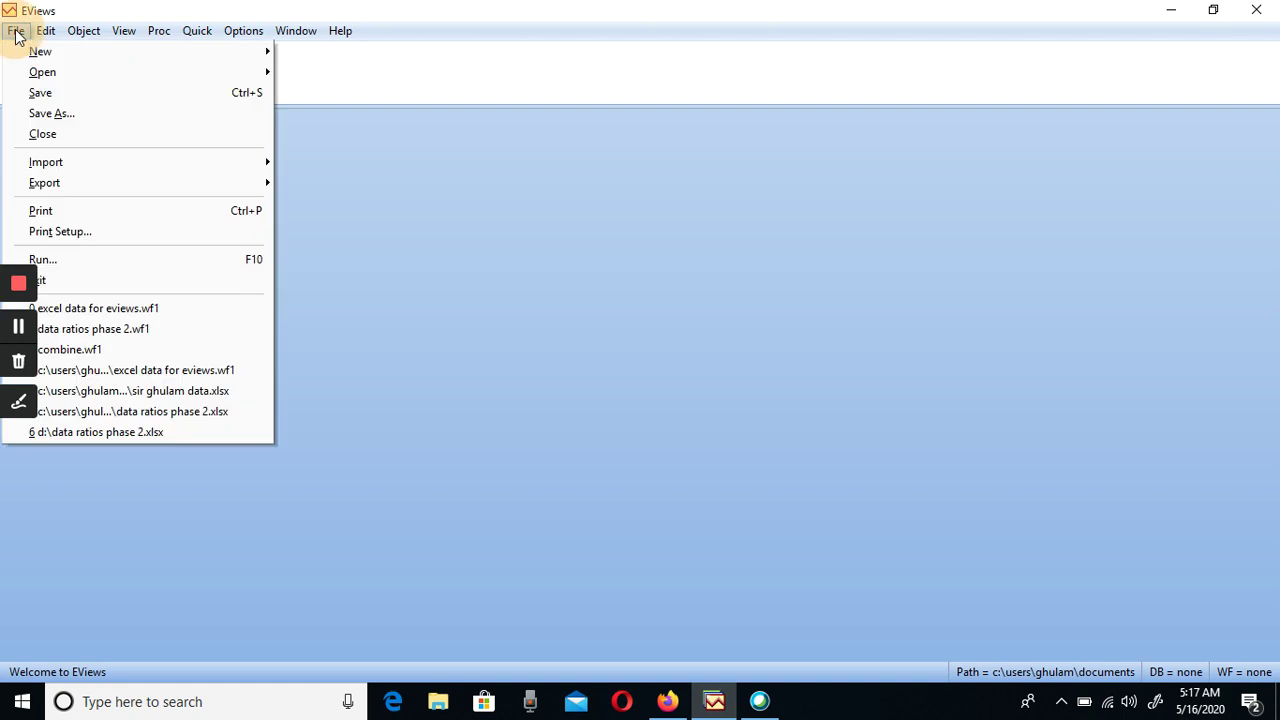
{"action": "mouse_move", "coordinate": [33, 56]}
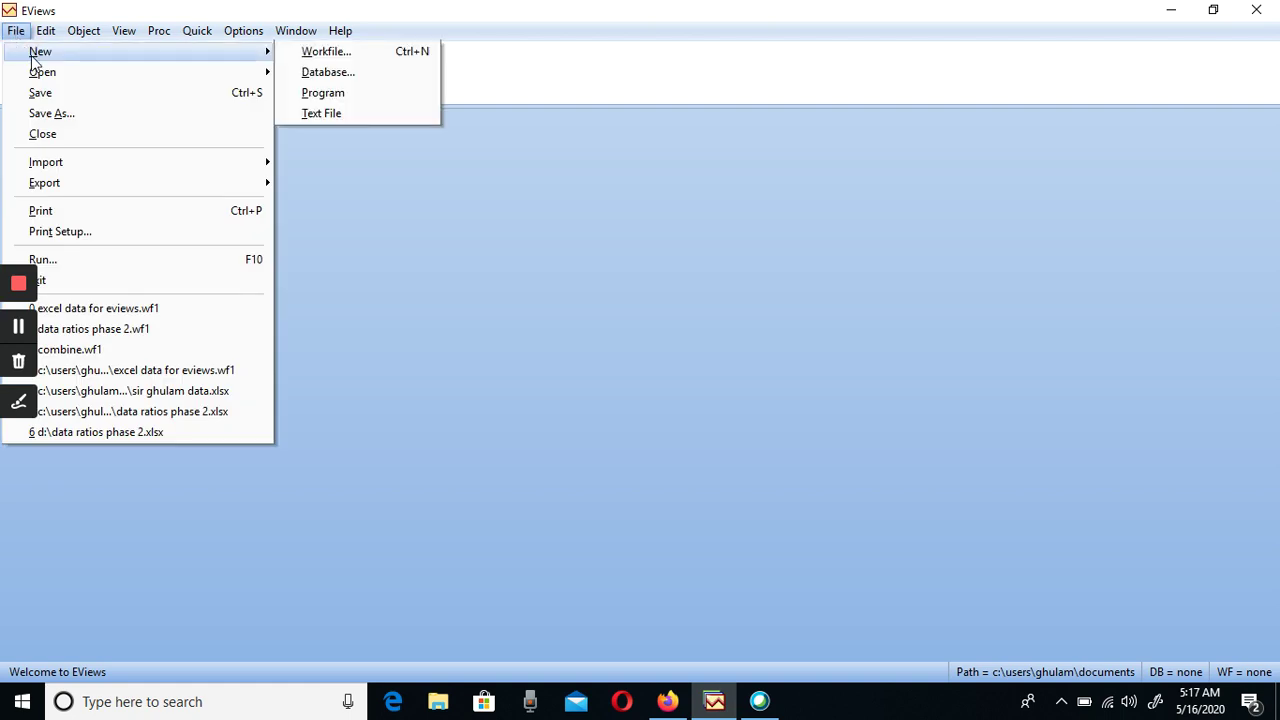
{"action": "left_click", "coordinate": [339, 58]}
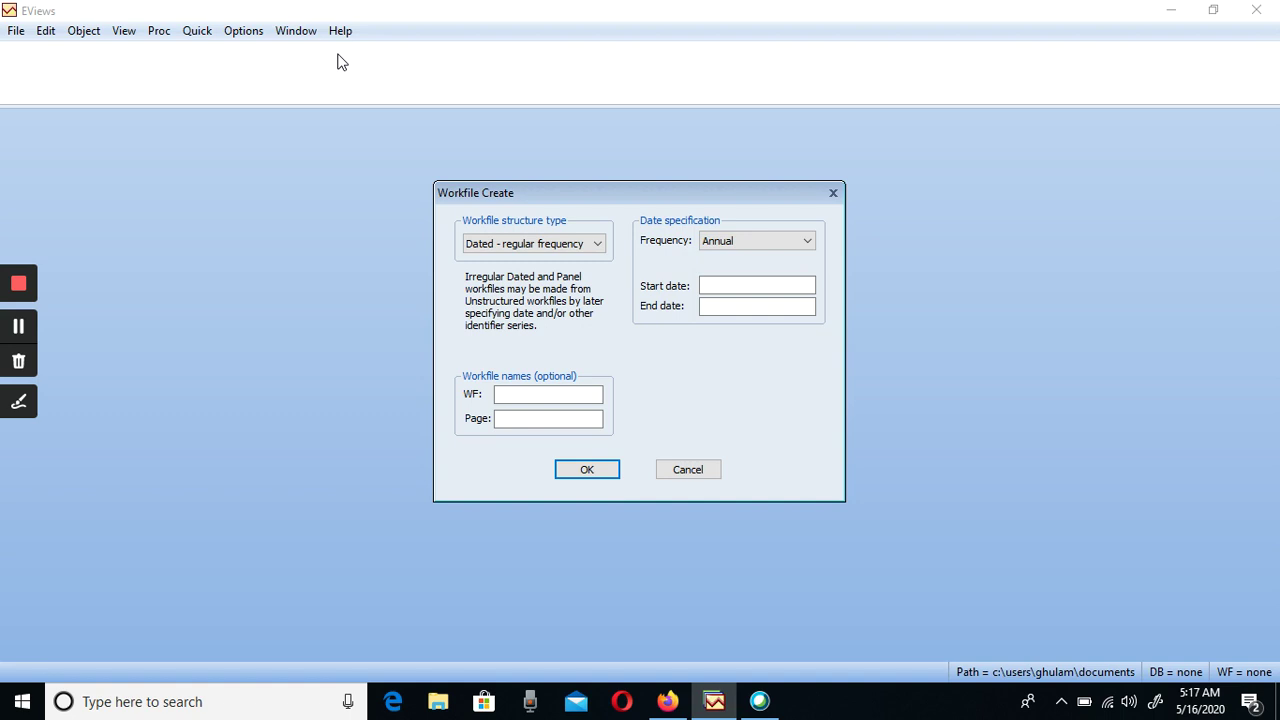
{"action": "left_click", "coordinate": [810, 242]}
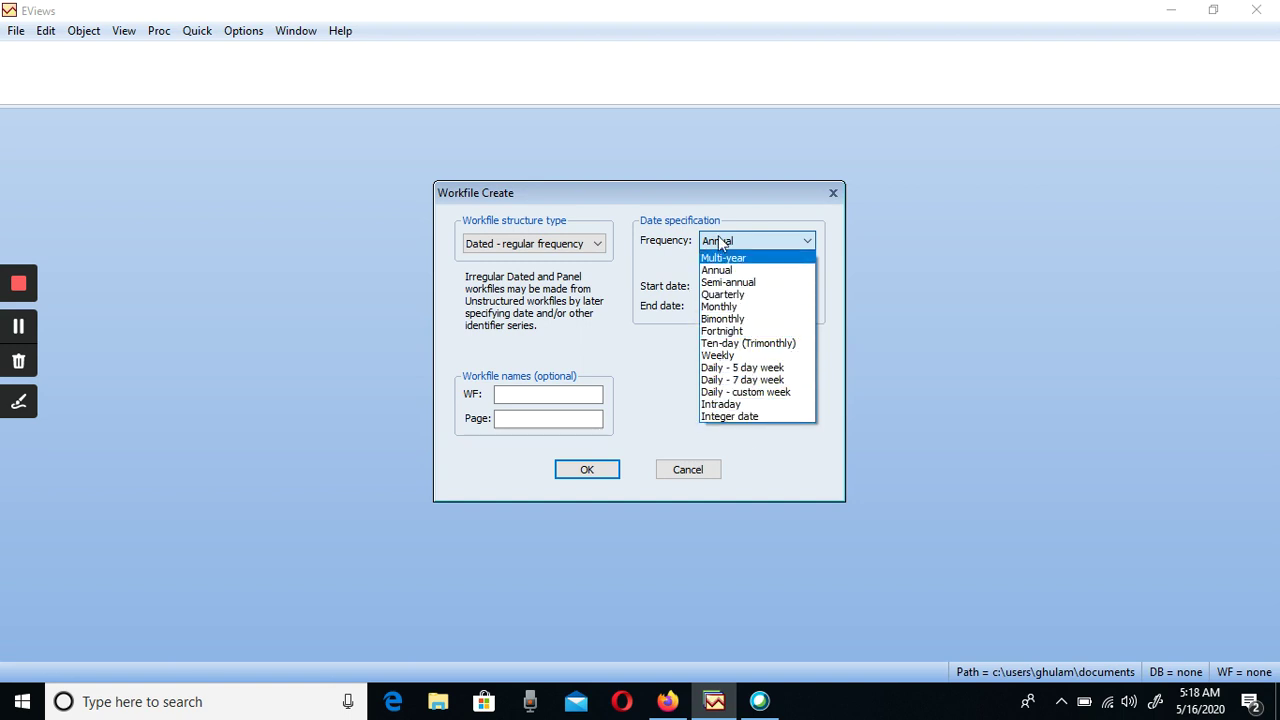
{"action": "left_click", "coordinate": [719, 272]}
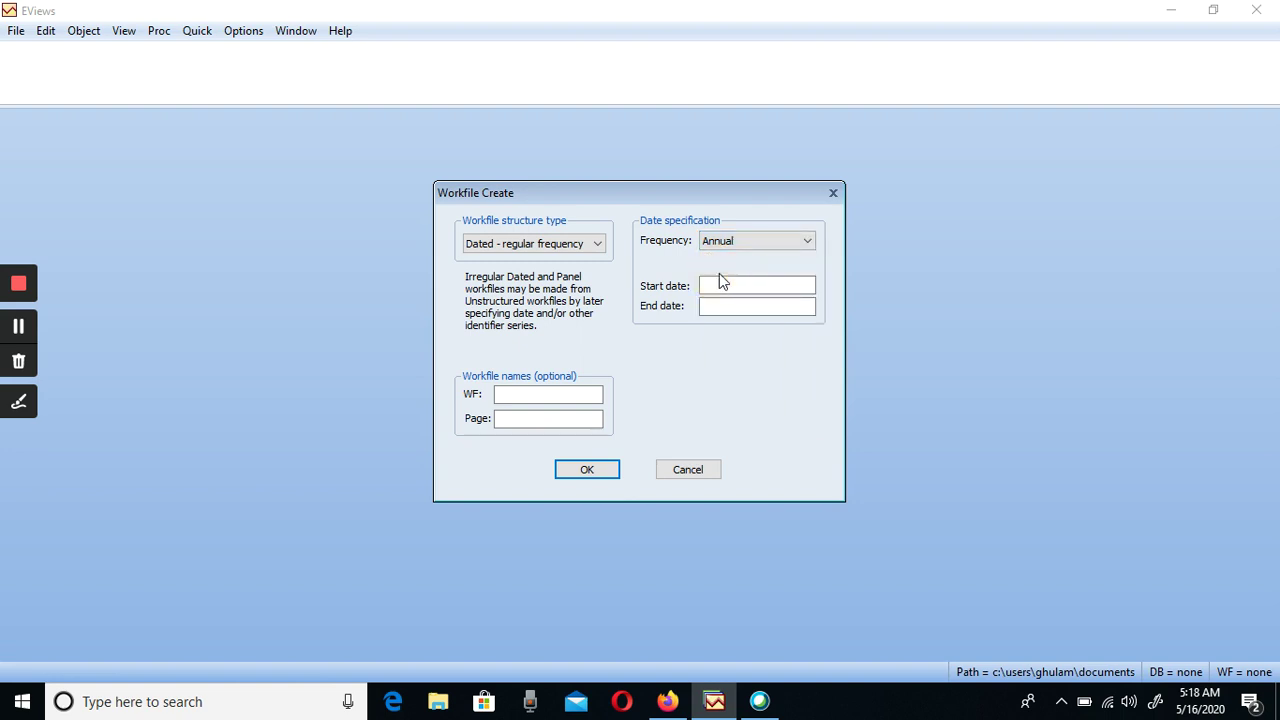
{"action": "left_click", "coordinate": [597, 245]}
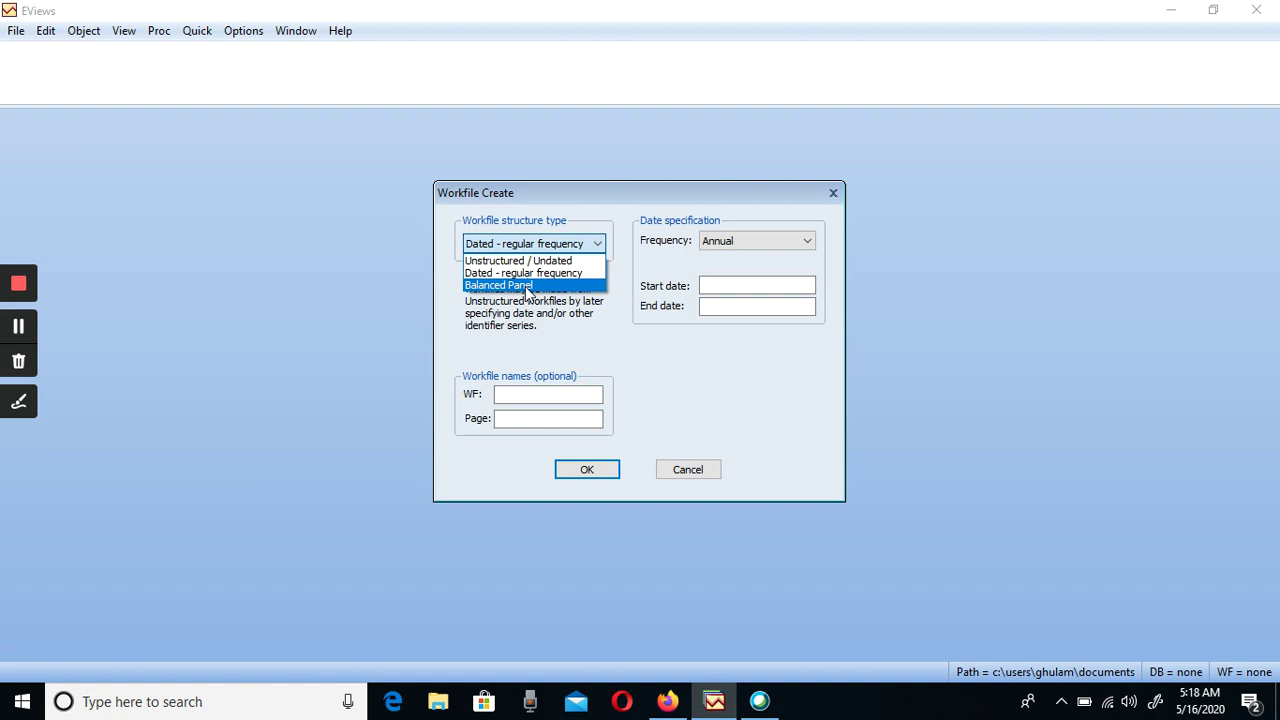
{"action": "left_click", "coordinate": [529, 286]}
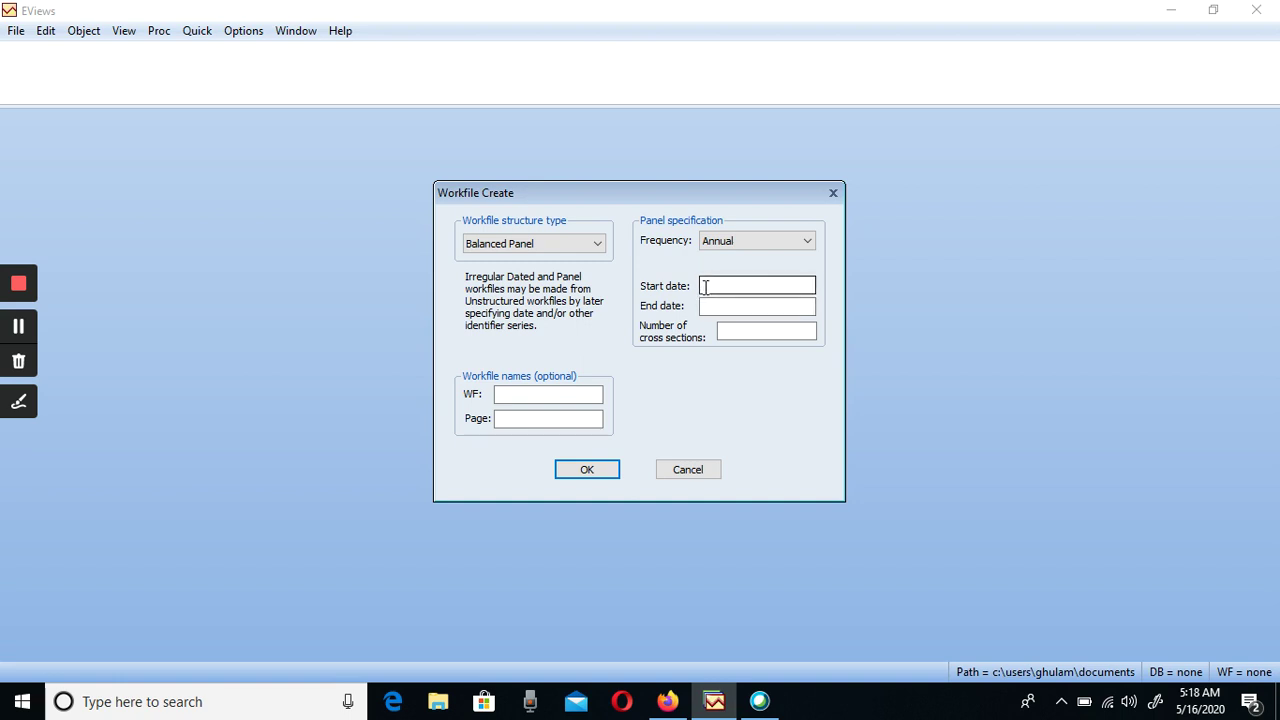
Set the panel's start date to 2009, end date to 2018 and number of cross sections to 12, and create the workfile
{"action": "left_click", "coordinate": [704, 287]}
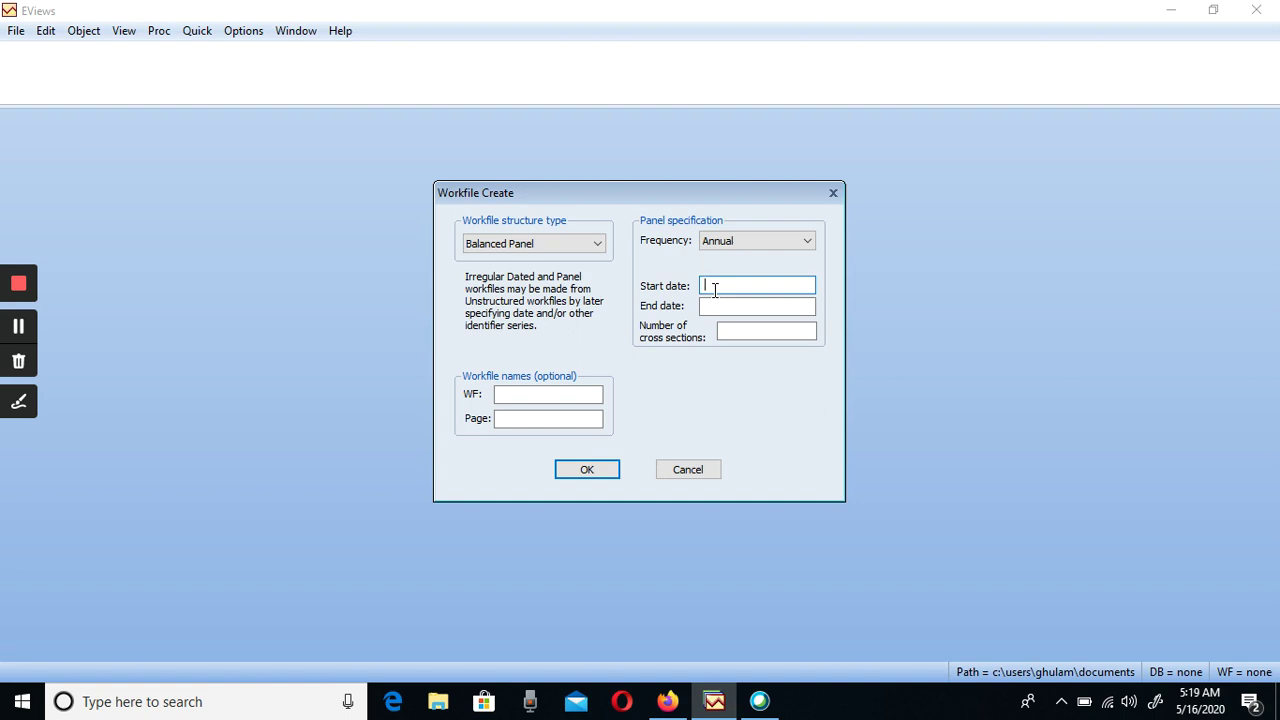
{"action": "type", "text": "2009"}
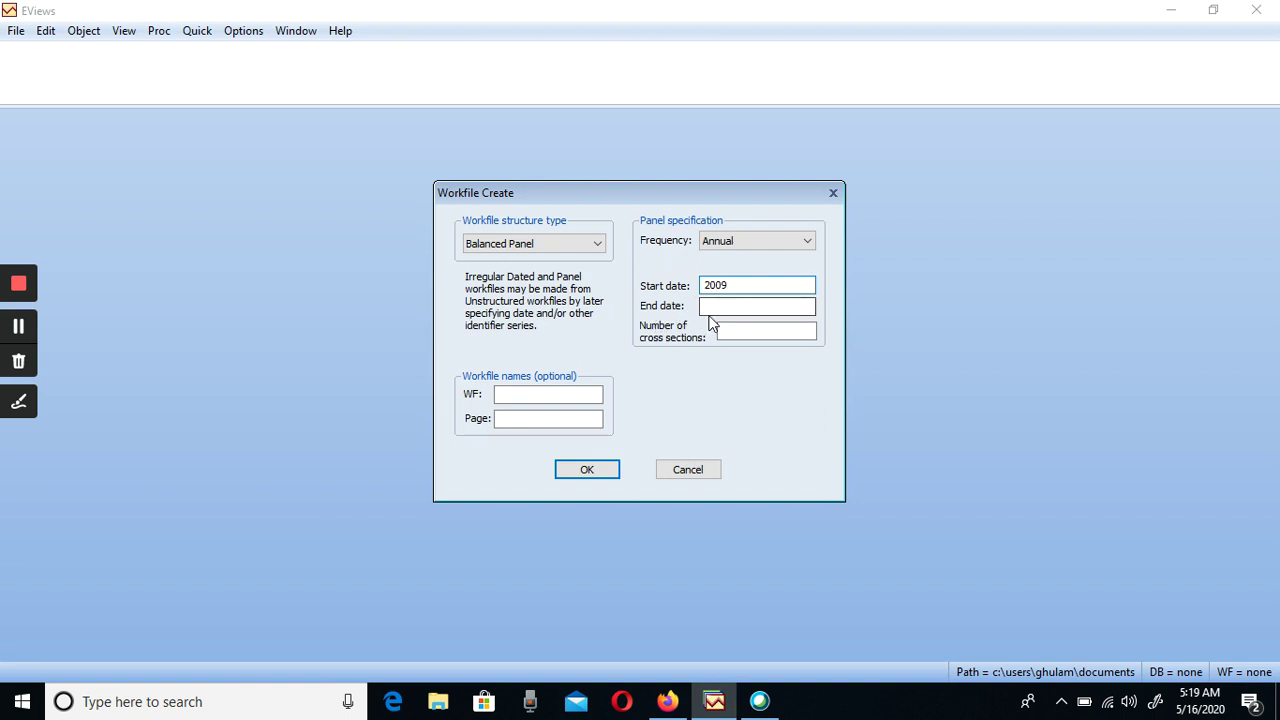
{"action": "left_click", "coordinate": [716, 310]}
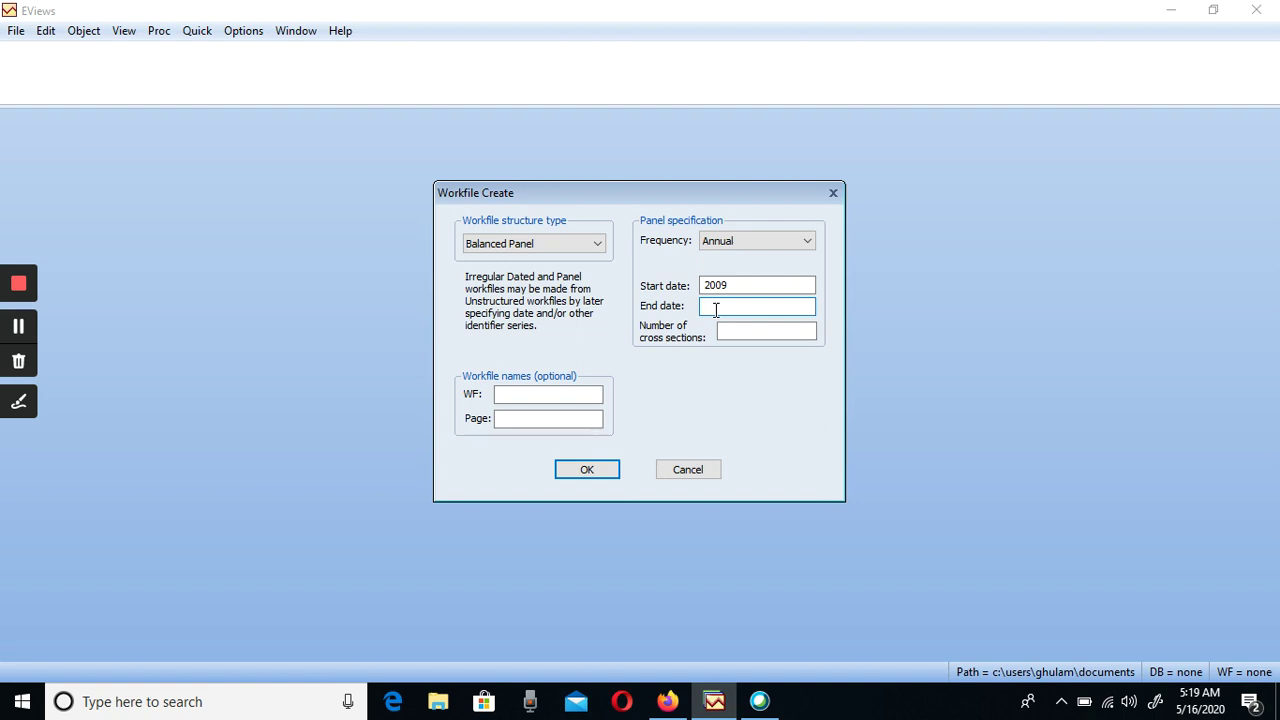
{"action": "type", "text": "2017"}
{"action": "left_click", "coordinate": [733, 333]}
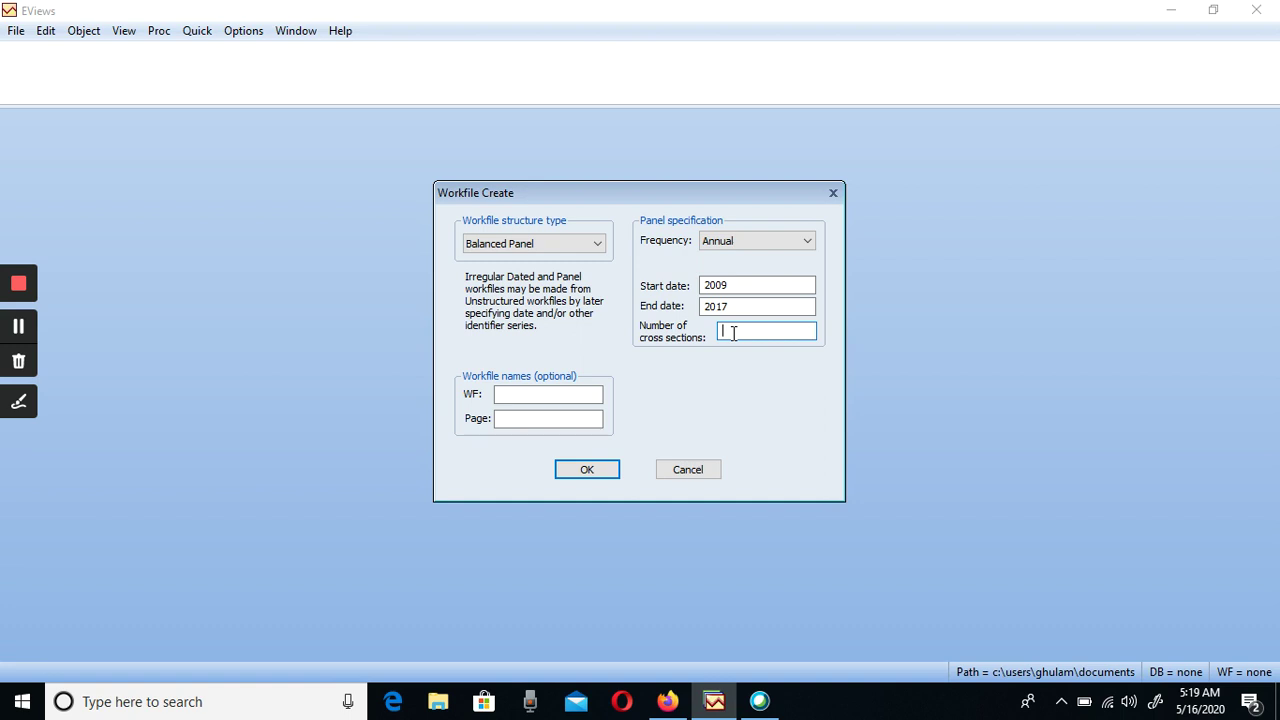
{"action": "left_click", "coordinate": [730, 305]}
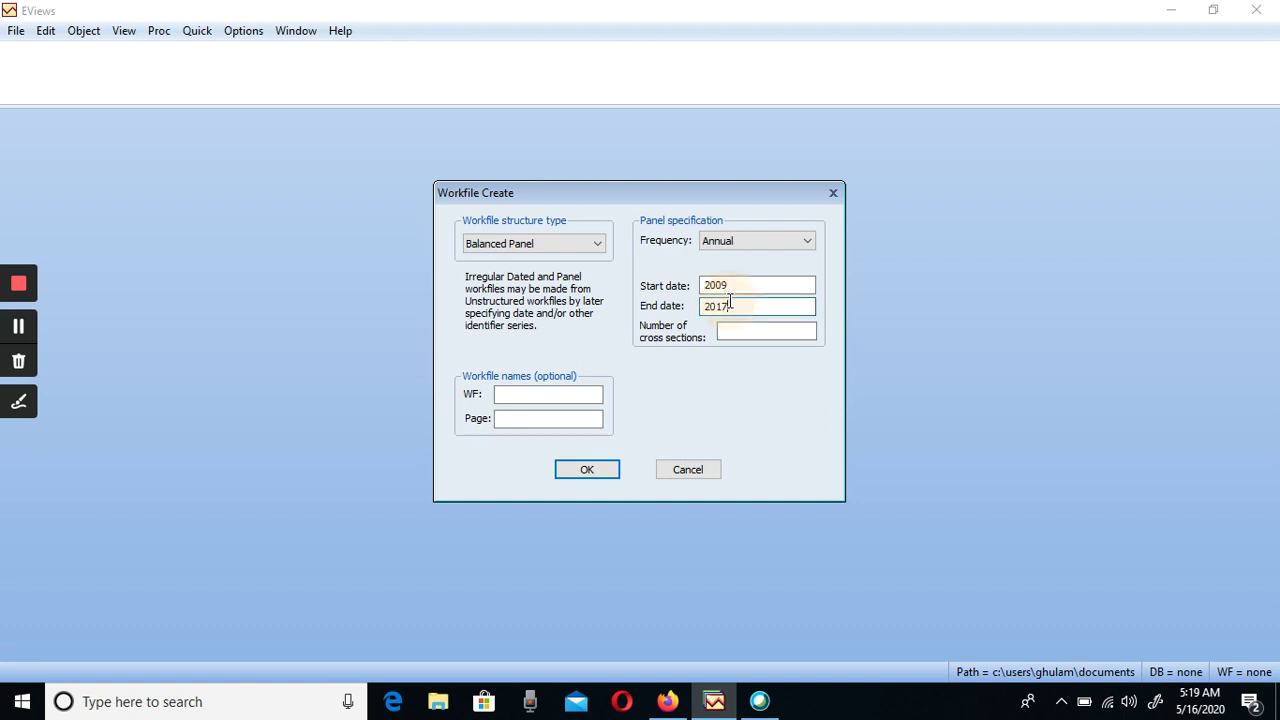
{"action": "key", "text": "BackSpace"}
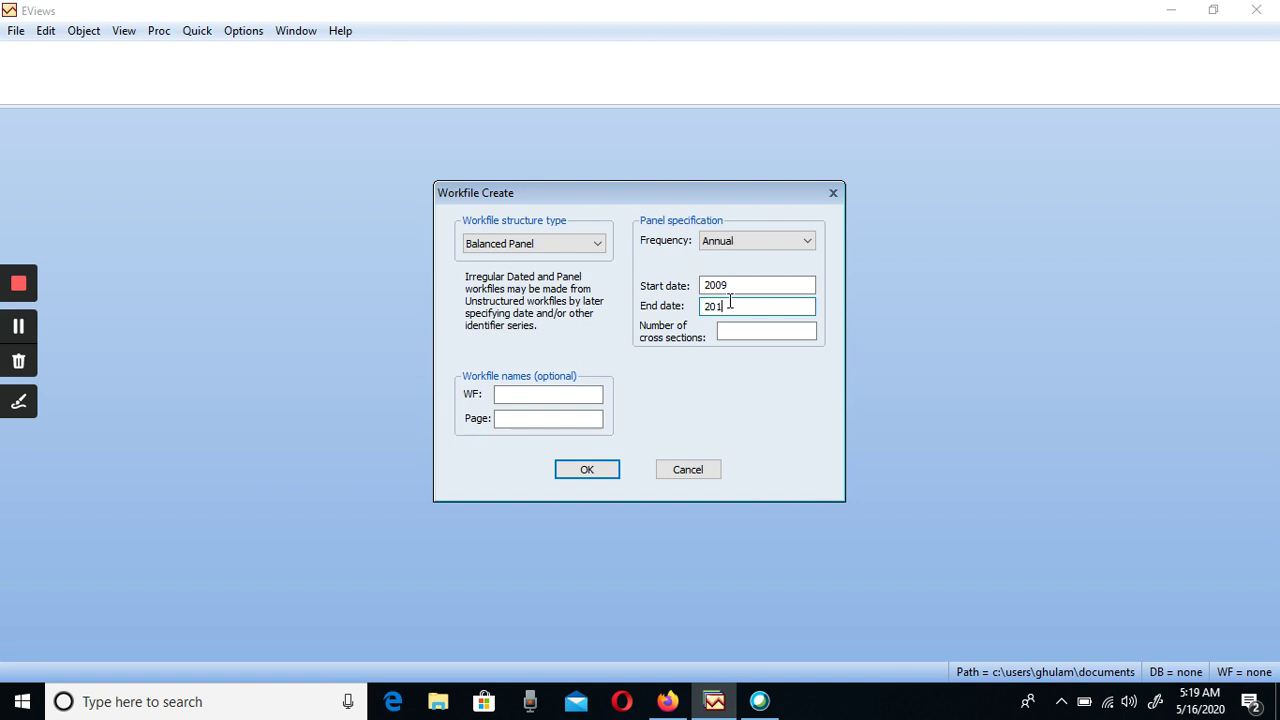
{"action": "type", "text": "8"}
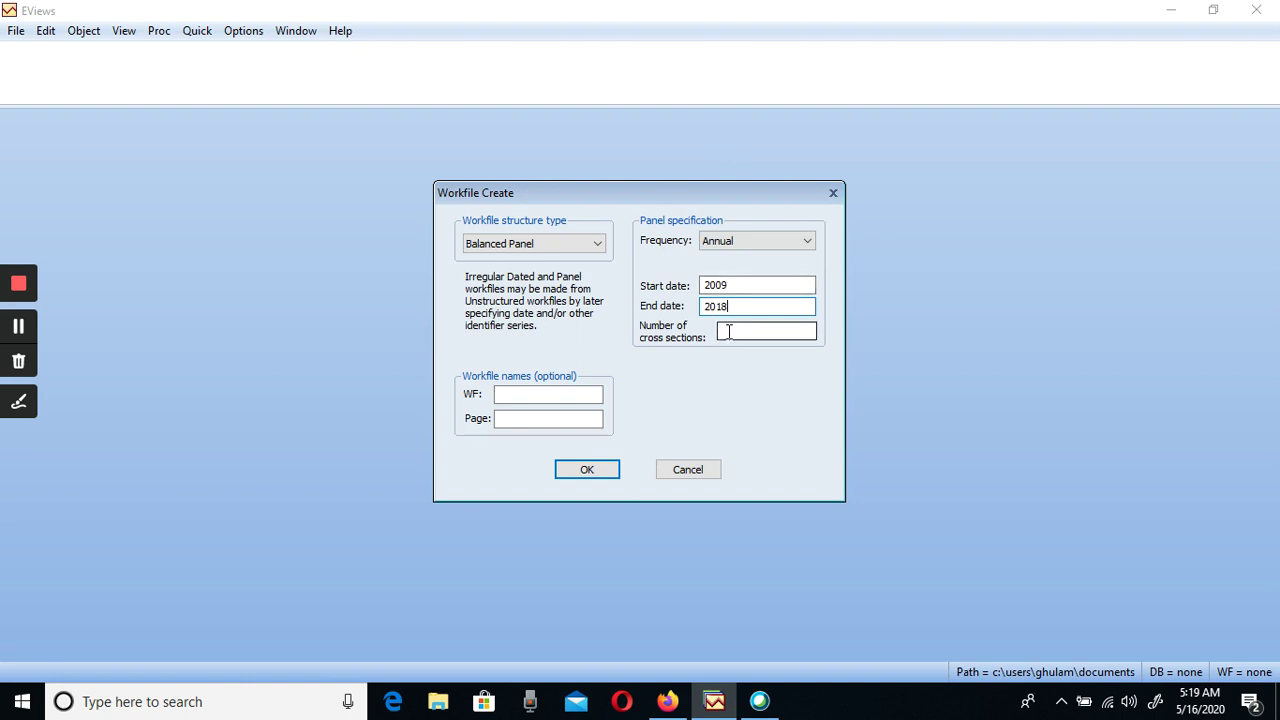
{"action": "left_click", "coordinate": [729, 332]}
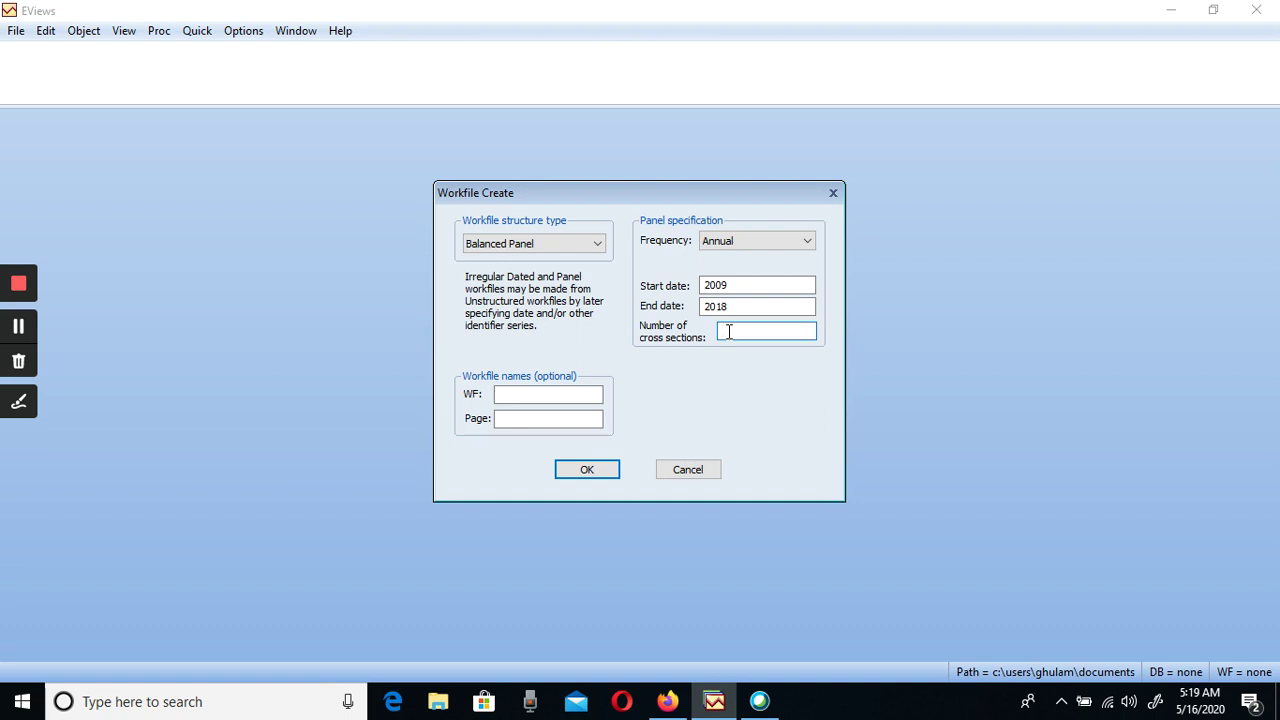
{"action": "type", "text": "12"}
{"action": "left_click", "coordinate": [600, 243]}
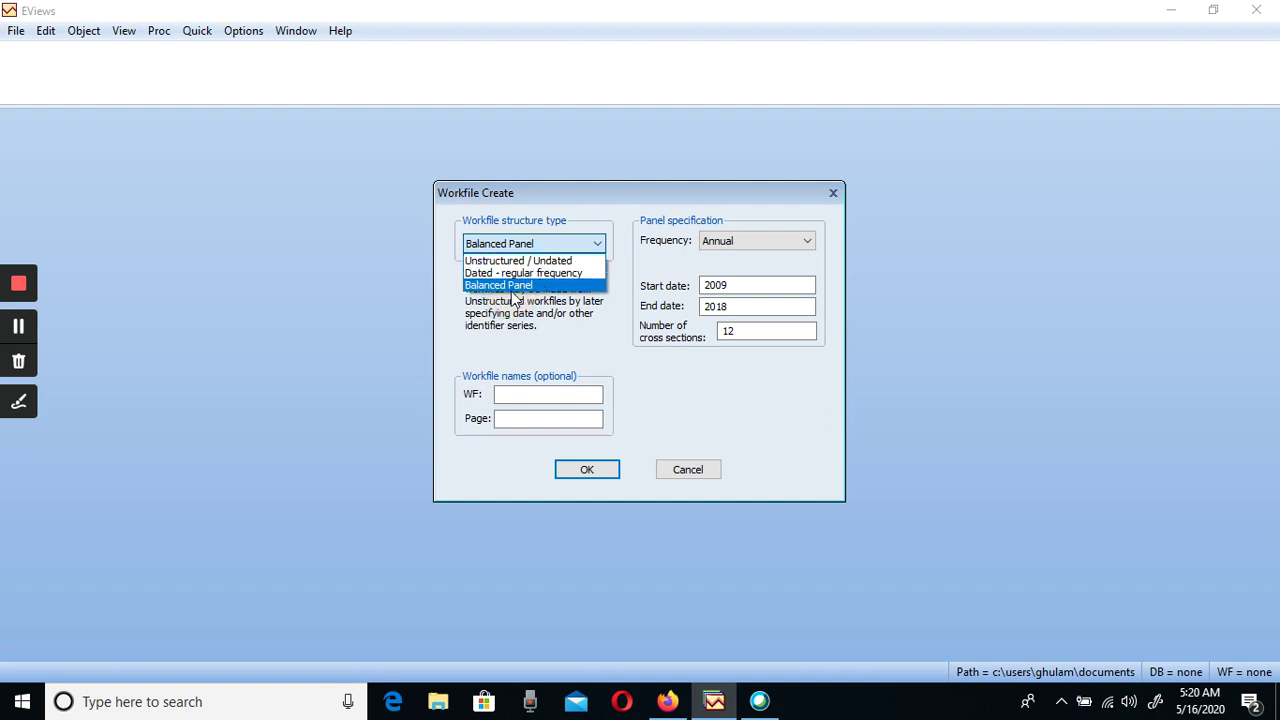
{"action": "left_click", "coordinate": [499, 286]}
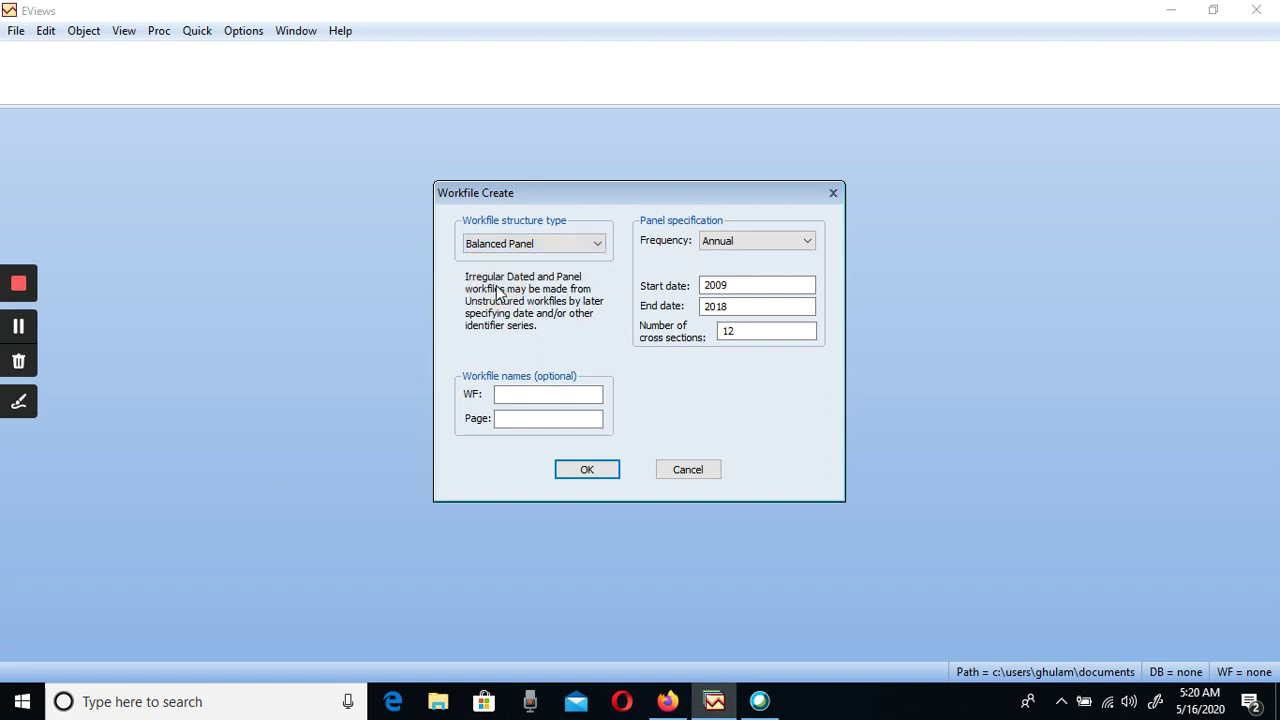
{"action": "left_click", "coordinate": [587, 470]}
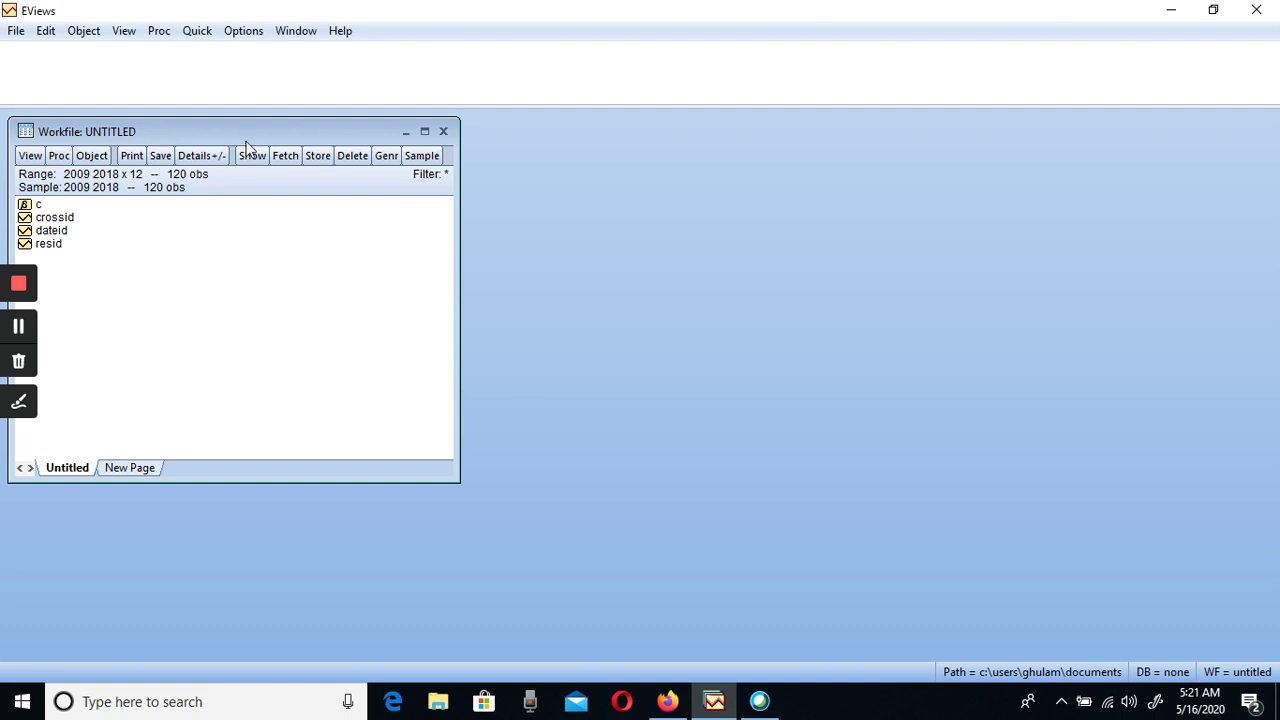
Open an empty group for editing series, maximize it and reveal the series name row above the first observation
{"action": "left_click_drag", "start_coordinate": [249, 132], "coordinate": [406, 129]}
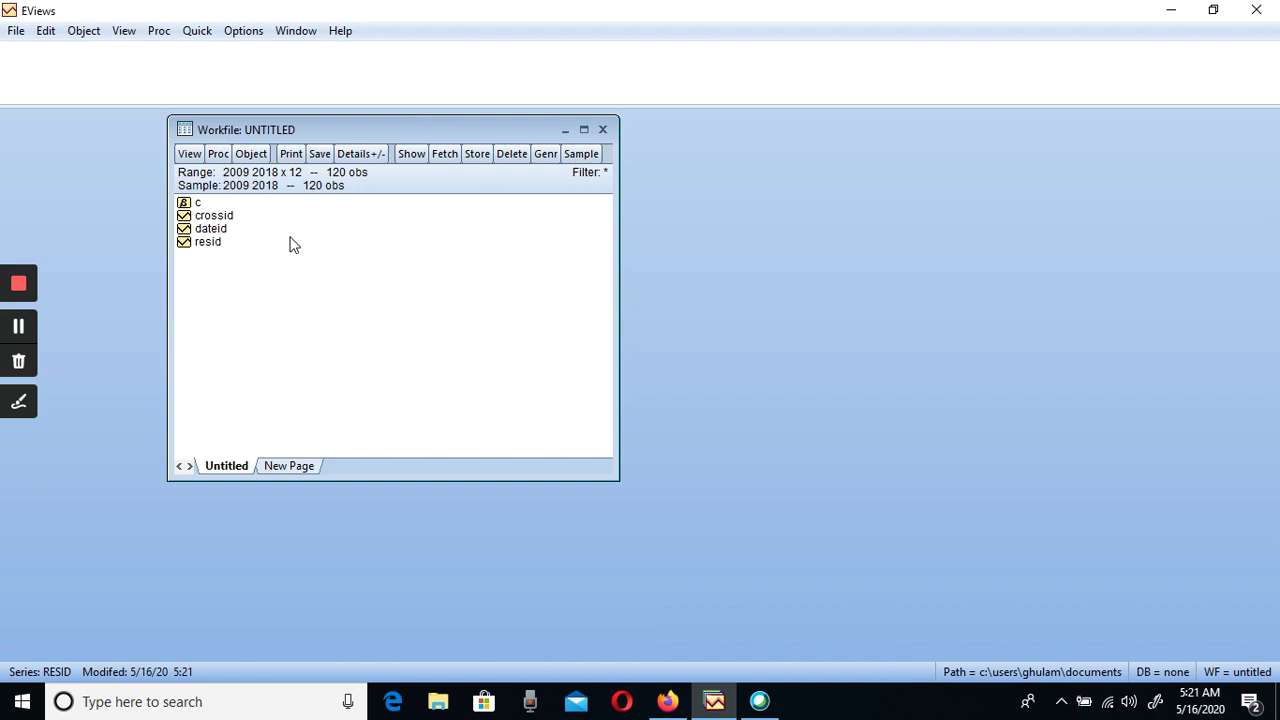
{"action": "left_click", "coordinate": [197, 35]}
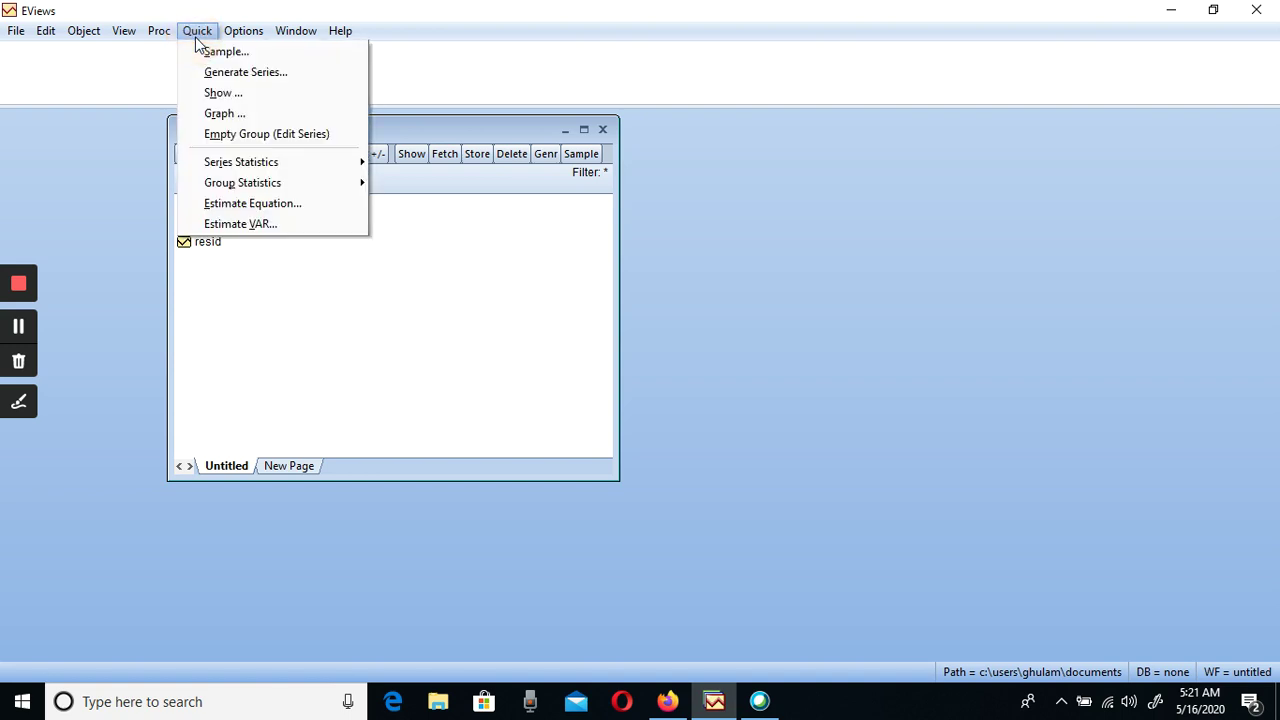
{"action": "left_click", "coordinate": [238, 136]}
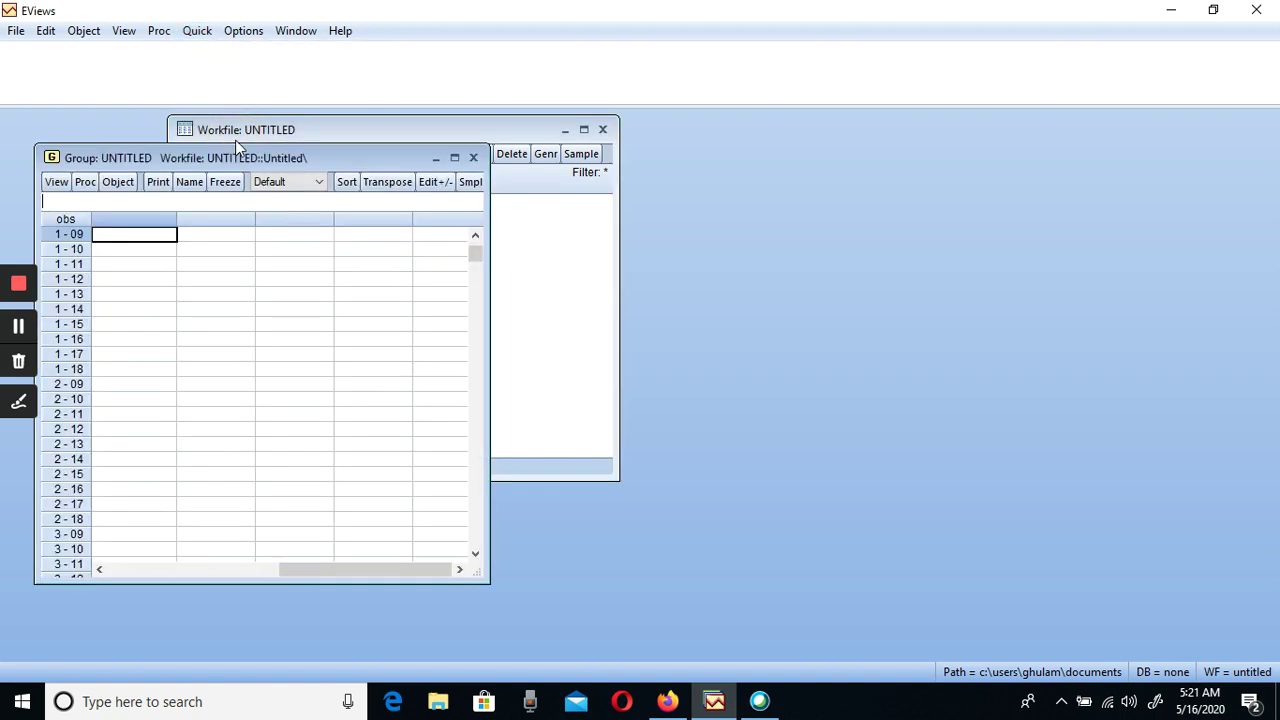
{"action": "left_click", "coordinate": [453, 158]}
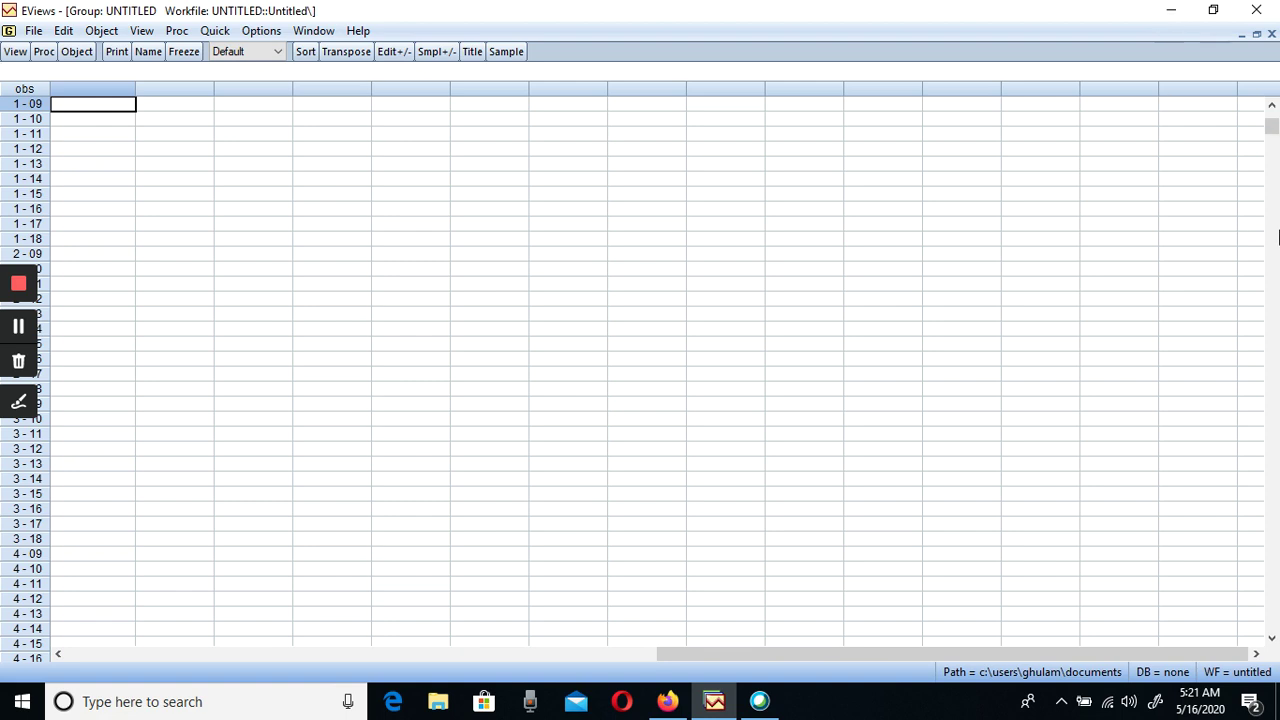
{"action": "left_click", "coordinate": [1272, 105]}
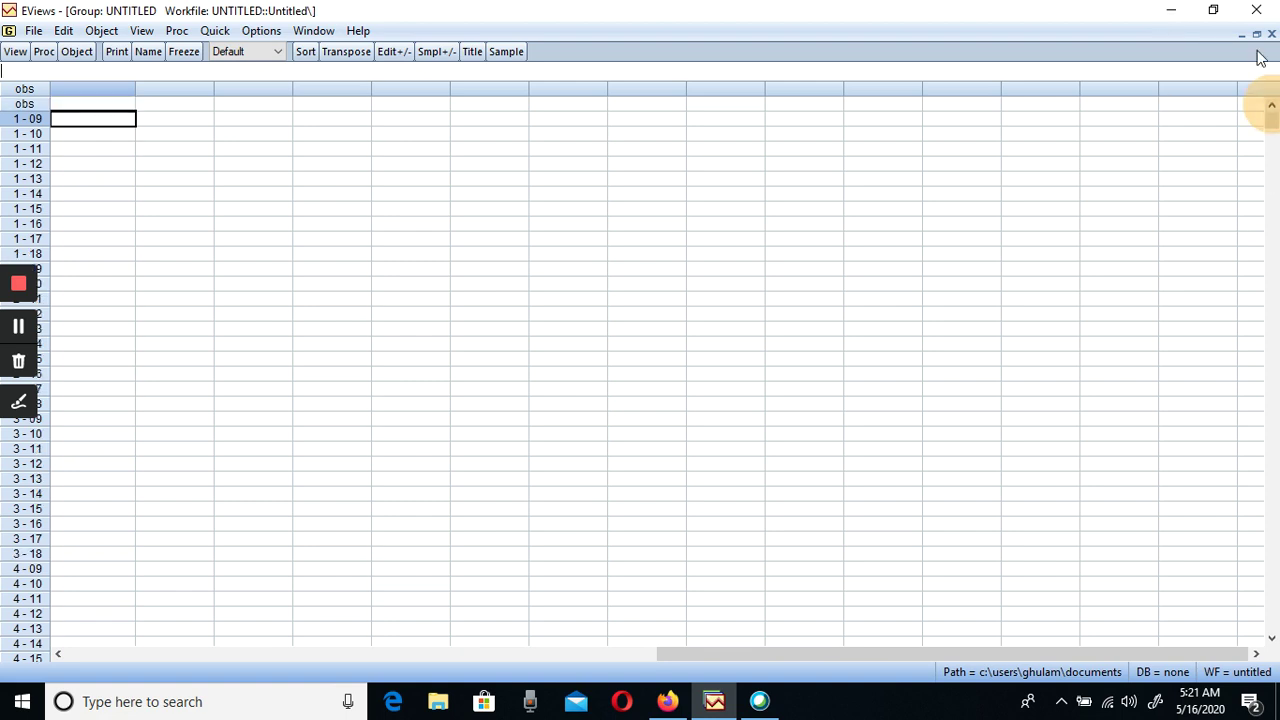
Switch to the desktop, open the Excel workbook holding the source data and dismiss the Office activation wizard
{"action": "left_click", "coordinate": [1169, 12]}
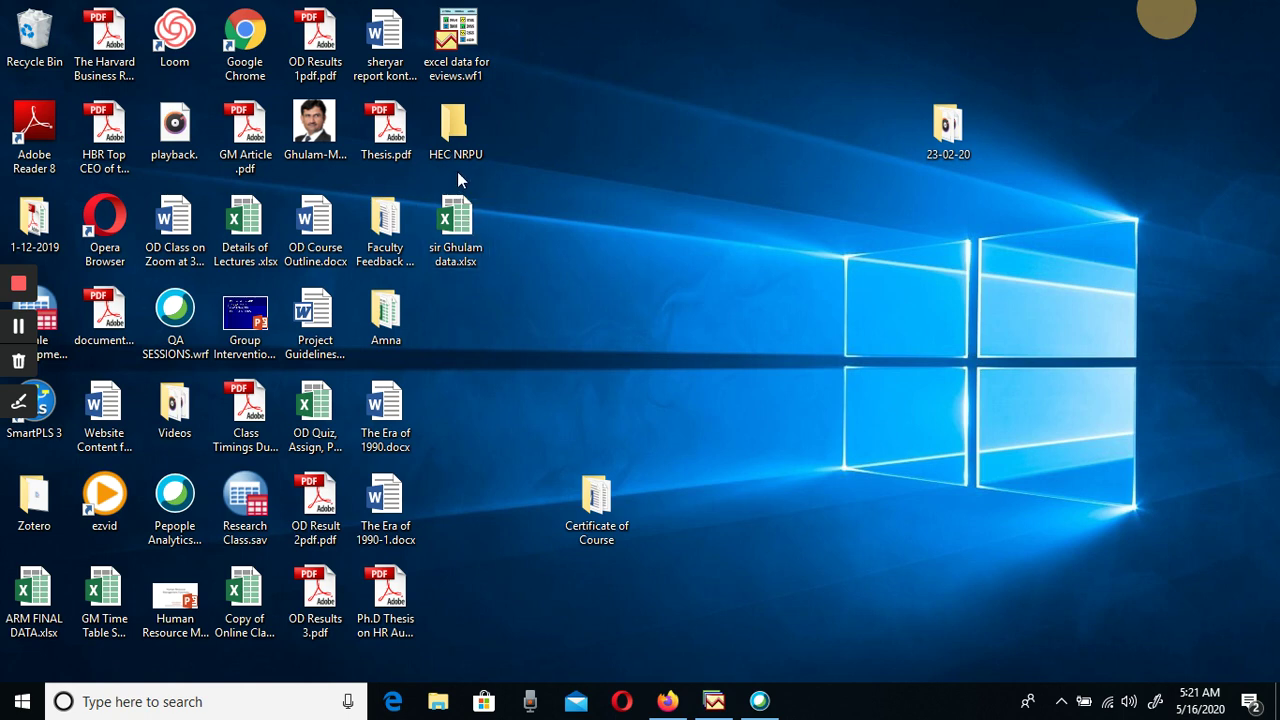
{"action": "double_click", "coordinate": [456, 228]}
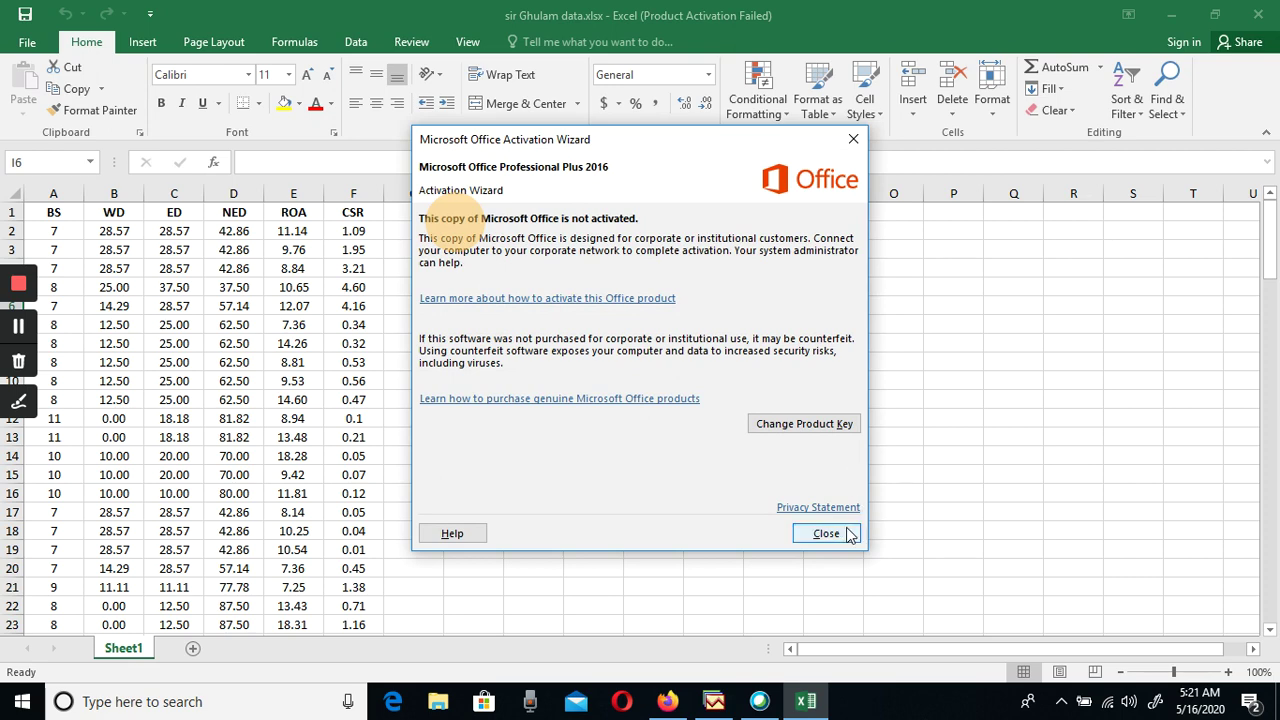
{"action": "left_click", "coordinate": [846, 533]}
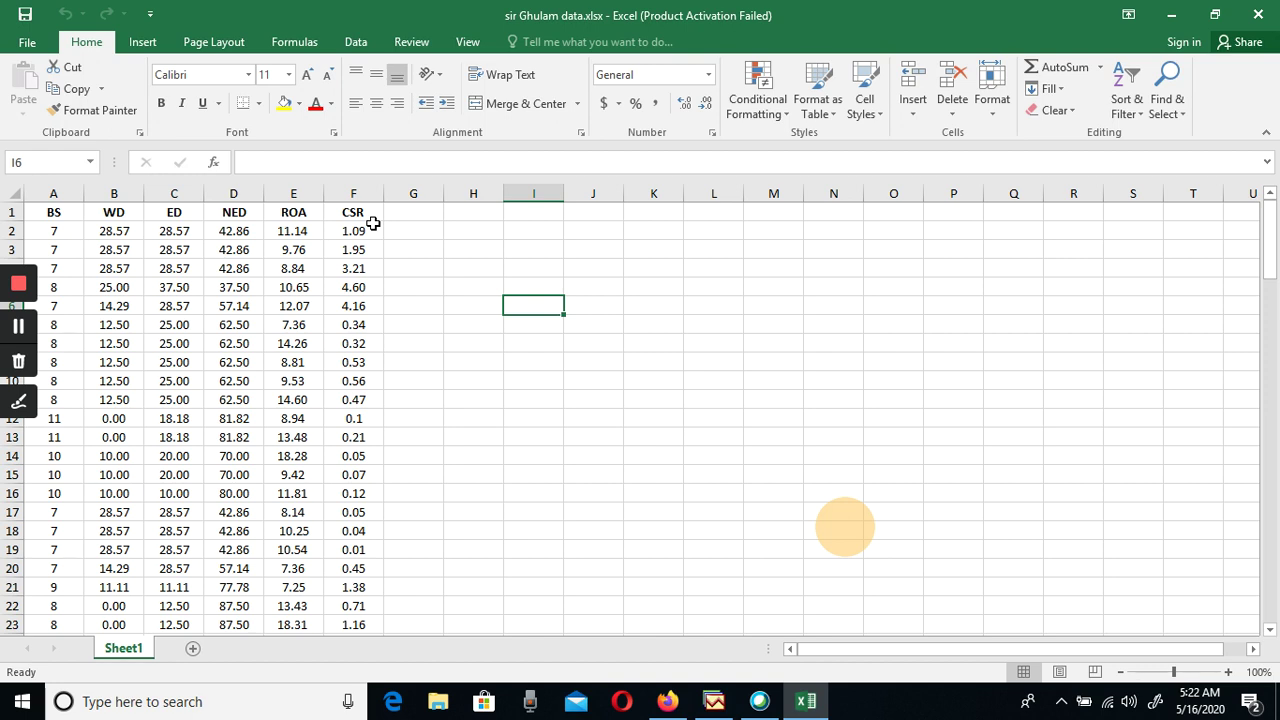
Copy the whole data table with its headers, BS through CSR, covering A1:F121 in Sheet1
{"action": "left_click", "coordinate": [51, 210]}
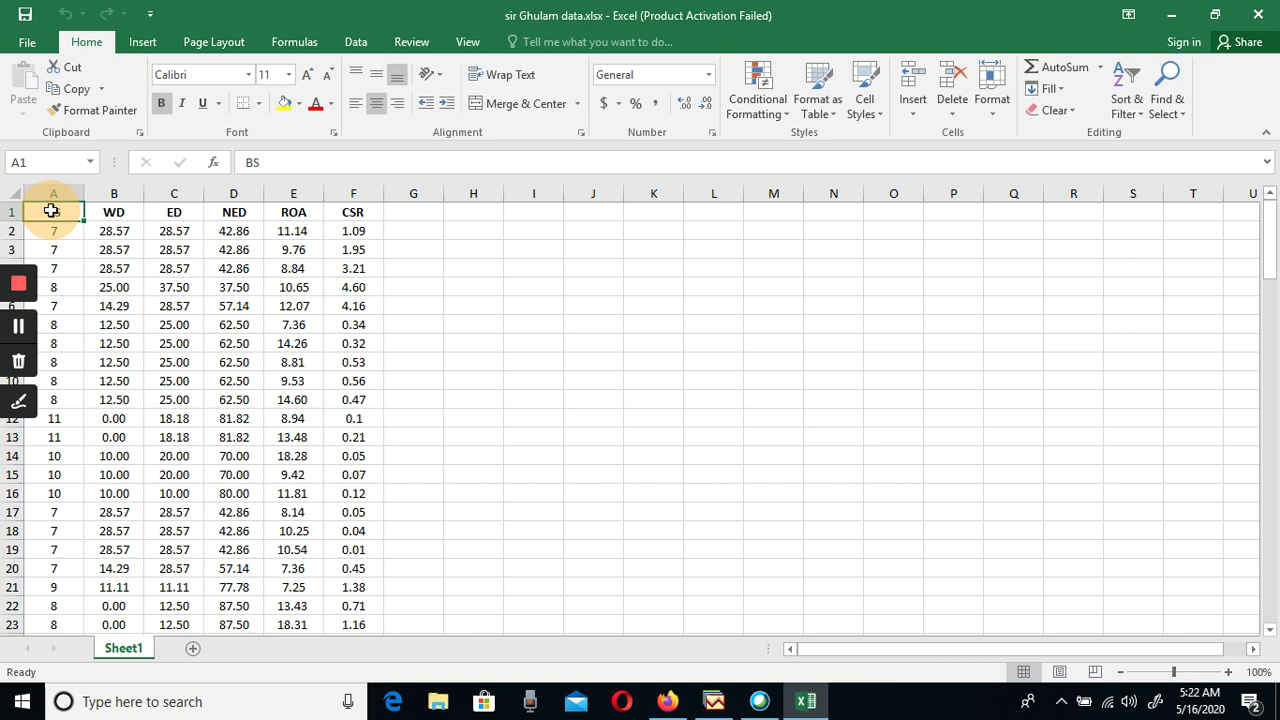
{"action": "key", "text": "shift+Right"}
{"action": "key", "text": "shift+Right"}
{"action": "key", "text": "shift+Right"}
{"action": "key", "text": "shift+Right"}
{"action": "key", "text": "shift+Right"}
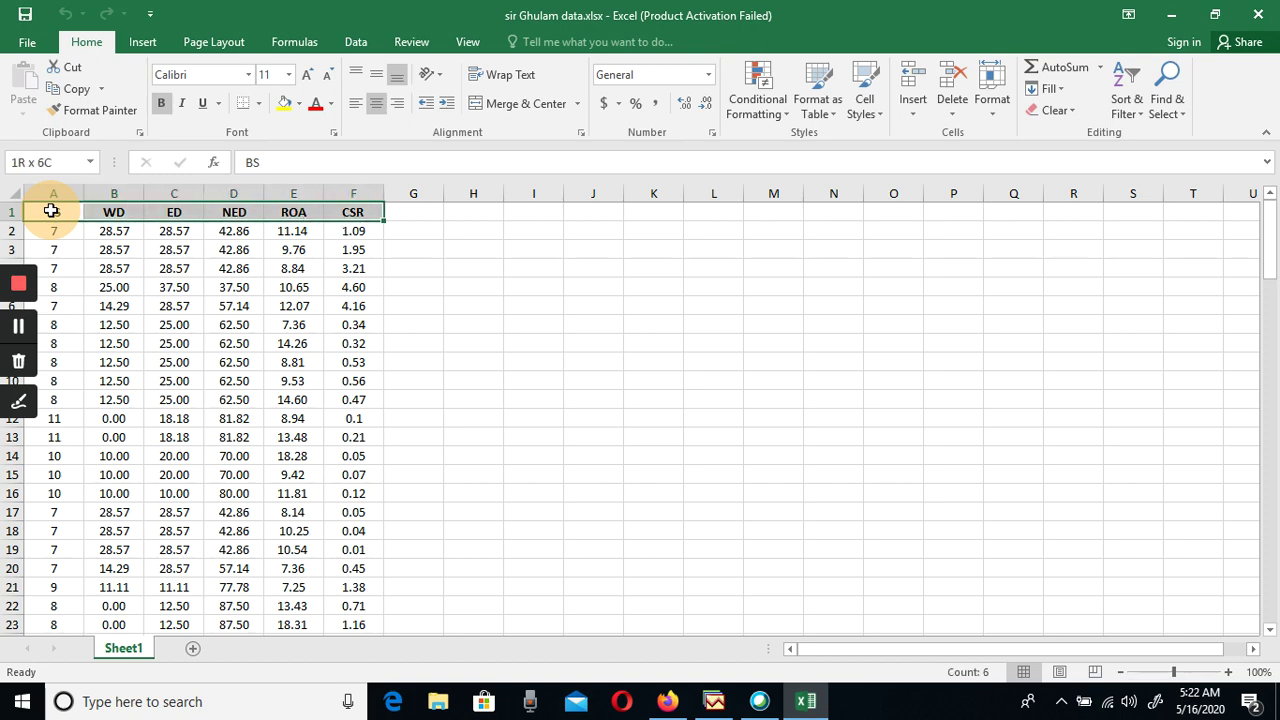
{"action": "key", "text": "shift+Down"}
{"action": "key", "text": "shift+Down"}
{"action": "key", "text": "shift+Down"}
{"action": "key", "text": "shift+Down"}
{"action": "key", "text": "shift+Down"}
{"action": "key", "text": "shift+Down"}
{"action": "key", "text": "shift+Down"}
{"action": "key", "text": "shift+Down"}
{"action": "key", "text": "shift+Down"}
{"action": "key", "text": "shift+Down"}
{"action": "key", "text": "shift+Down"}
{"action": "key", "text": "shift+Down"}
{"action": "key", "text": "shift+Down"}
{"action": "key", "text": "shift+Down"}
{"action": "key", "text": "shift+Down"}
{"action": "key", "text": "shift+Down"}
{"action": "key", "text": "shift+Down"}
{"action": "key", "text": "shift+Down"}
{"action": "key", "text": "shift+Down"}
{"action": "key", "text": "shift+Down"}
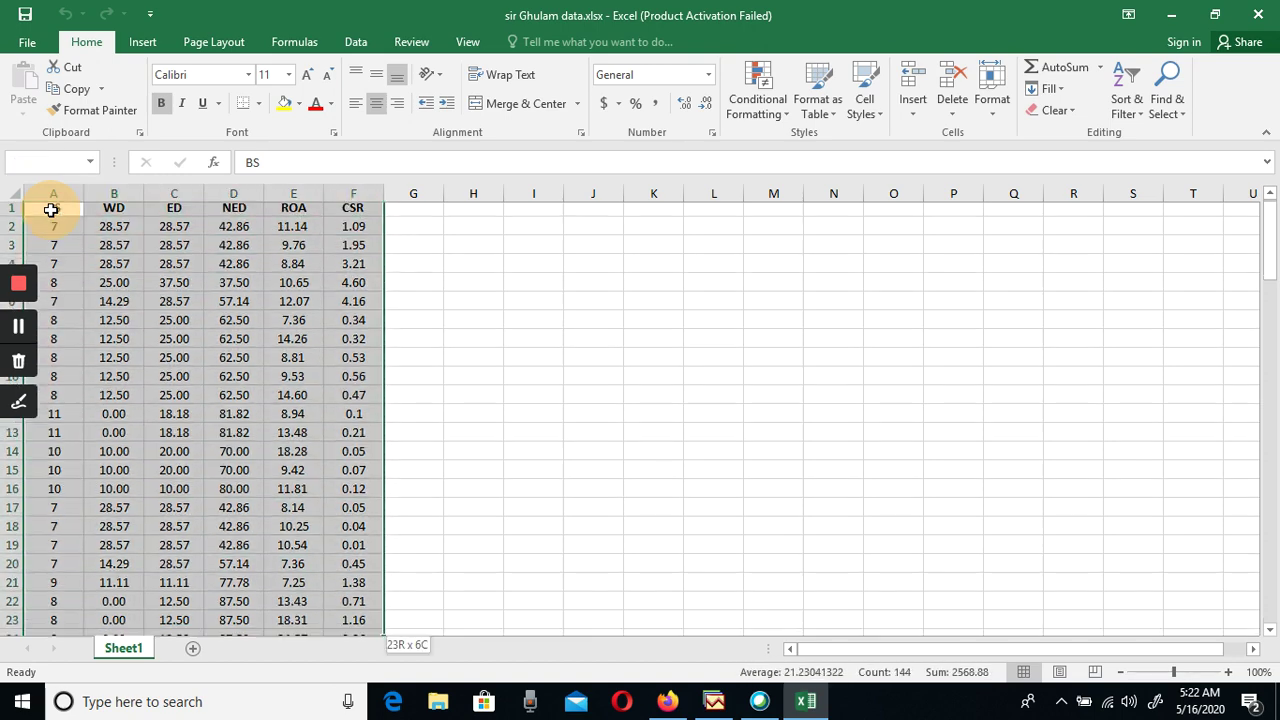
{"action": "key", "text": "shift+Down"}
{"action": "key", "text": "shift+Down"}
{"action": "key", "text": "shift+Down"}
{"action": "key", "text": "shift+Down"}
{"action": "key", "text": "shift+Down"}
{"action": "key", "text": "shift+Down"}
{"action": "key", "text": "shift+Down"}
{"action": "key", "text": "shift+Down"}
{"action": "key", "text": "shift+Down"}
{"action": "key", "text": "shift+Down"}
{"action": "key", "text": "shift+Down"}
{"action": "key", "text": "shift+Down"}
{"action": "key", "text": "shift+Down"}
{"action": "key", "text": "shift+Down"}
{"action": "key", "text": "shift+Down"}
{"action": "key", "text": "shift+Down"}
{"action": "key", "text": "shift+Down"}
{"action": "key", "text": "shift+Down"}
{"action": "key", "text": "shift+Down"}
{"action": "key", "text": "shift+Down"}
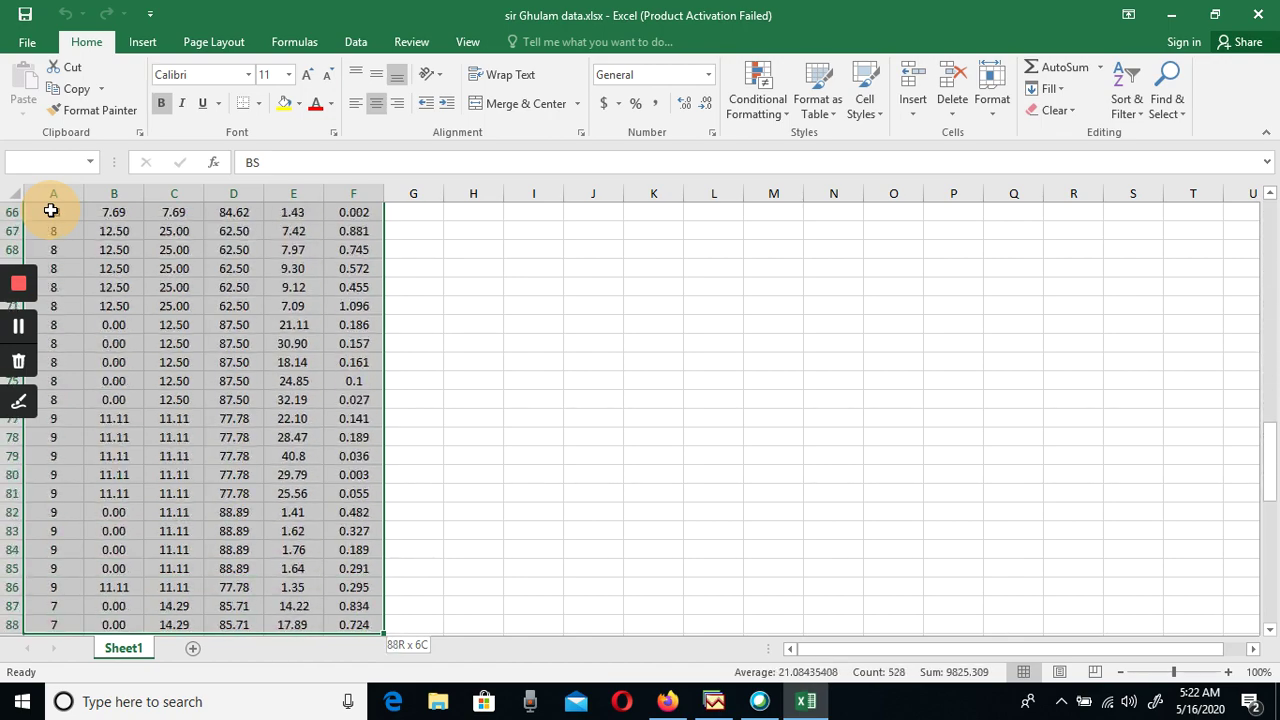
{"action": "key", "text": "shift+Down"}
{"action": "key", "text": "shift+Down"}
{"action": "key", "text": "shift+Down"}
{"action": "key", "text": "shift+Down"}
{"action": "key", "text": "shift+Down"}
{"action": "key", "text": "shift+Down"}
{"action": "key", "text": "shift+Down"}
{"action": "key", "text": "shift+Down"}
{"action": "key", "text": "shift+Down"}
{"action": "key", "text": "shift+Down"}
{"action": "key", "text": "shift+Down"}
{"action": "key", "text": "shift+Down"}
{"action": "key", "text": "shift+Down"}
{"action": "key", "text": "shift+Down"}
{"action": "key", "text": "shift+Down"}
{"action": "key", "text": "shift+Down"}
{"action": "key", "text": "shift+Down"}
{"action": "key", "text": "shift+Down"}
{"action": "key", "text": "shift+Down"}
{"action": "key", "text": "shift+Down"}
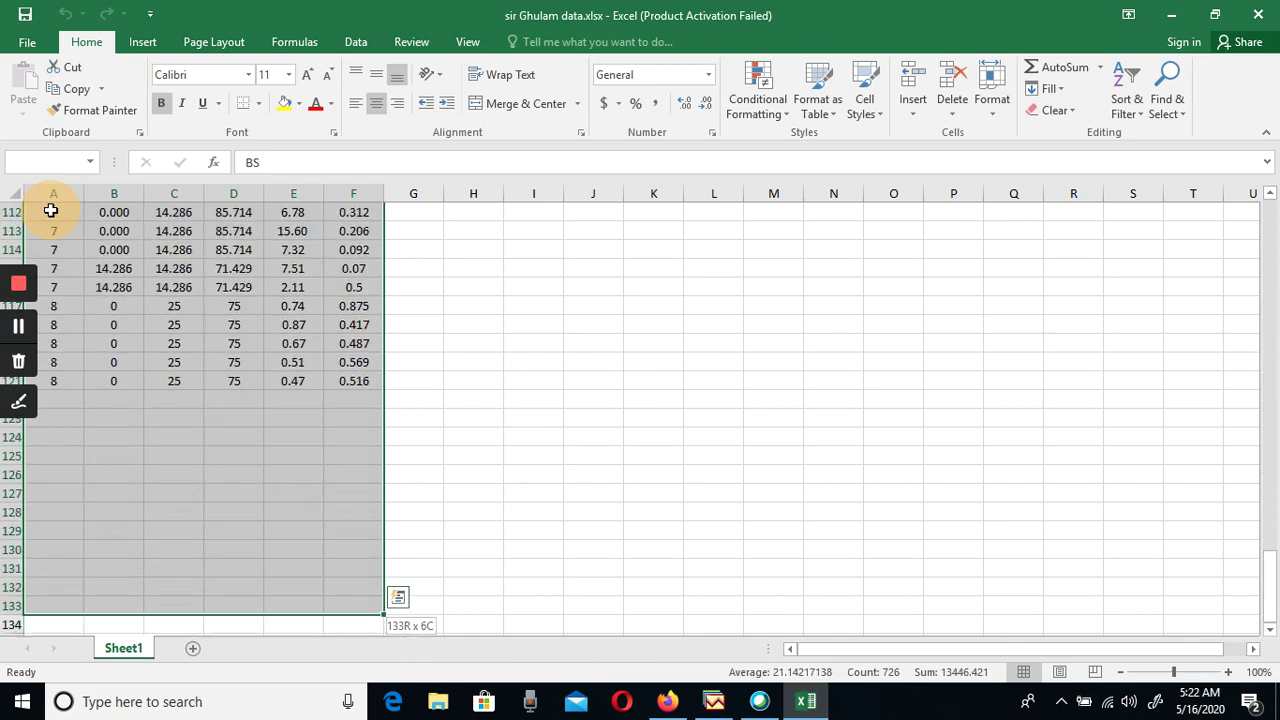
{"action": "key", "text": "shift+Up"}
{"action": "key", "text": "shift+Up"}
{"action": "key", "text": "shift+Up"}
{"action": "key", "text": "shift+Up"}
{"action": "key", "text": "shift+Up"}
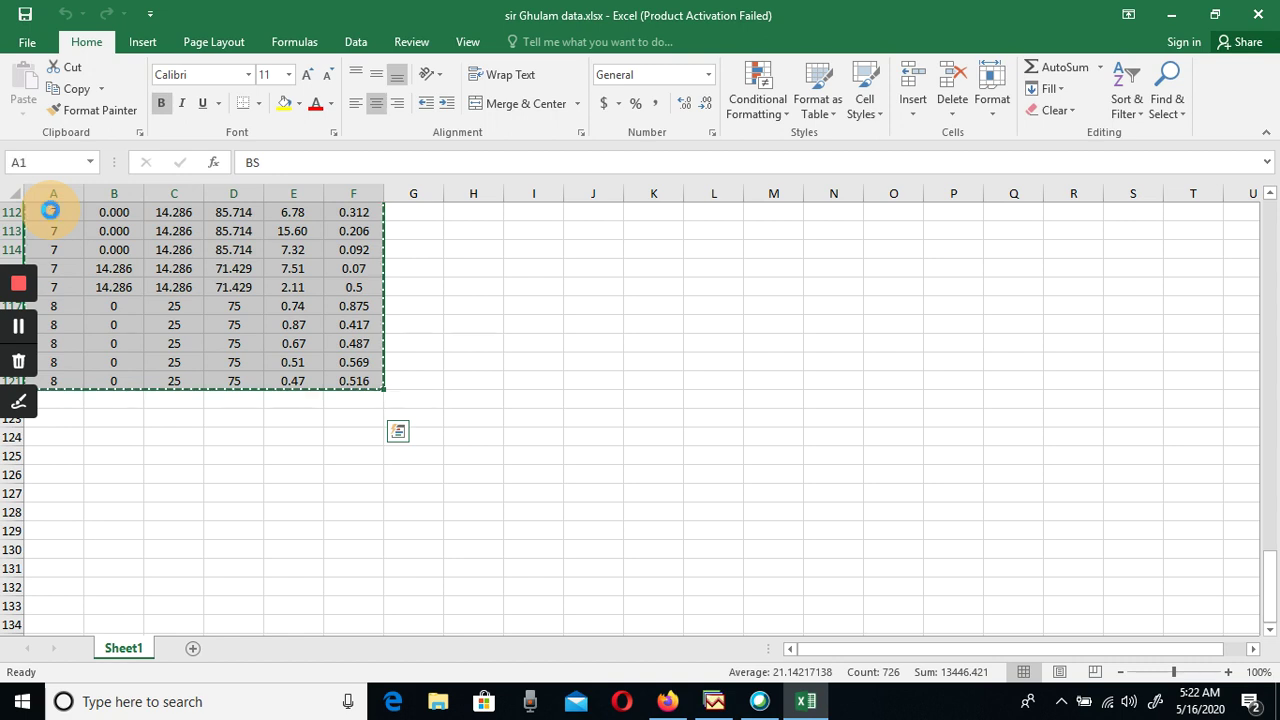
{"action": "key", "text": "ctrl+c"}
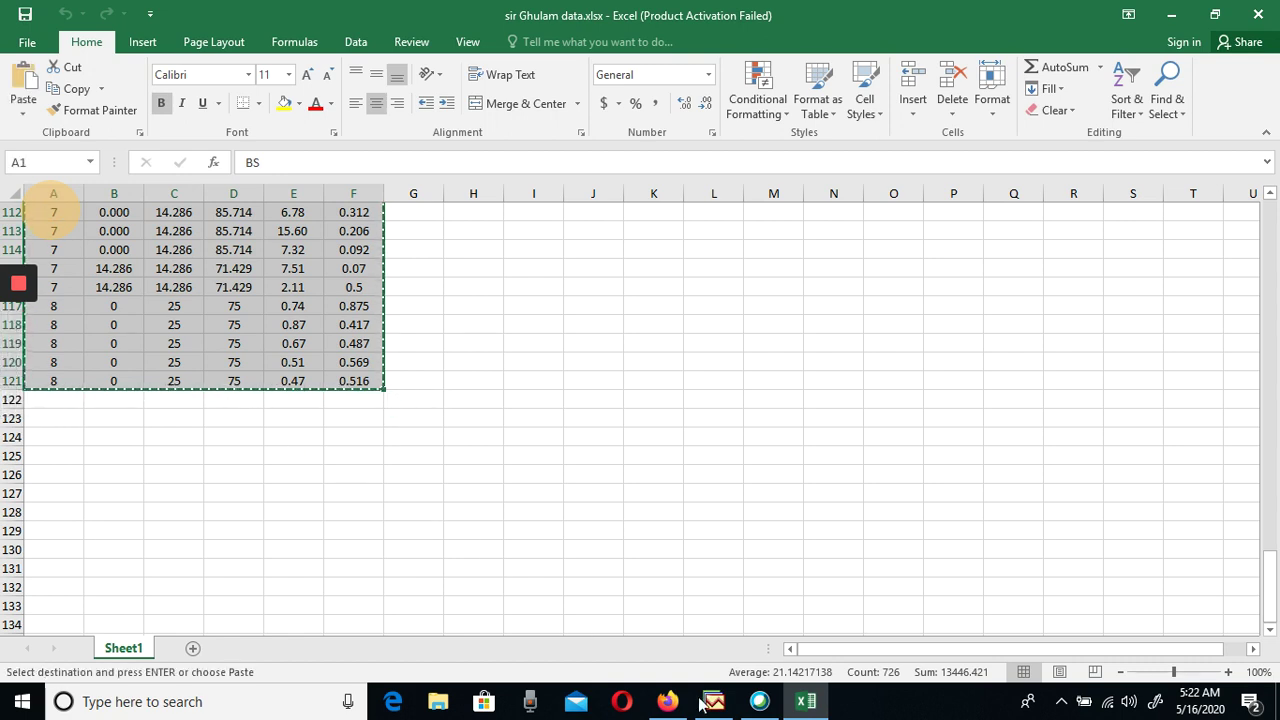
Switch to EViews and paste the copied table into the empty group, starting at the first cell of the series name row
{"action": "left_click", "coordinate": [713, 700]}
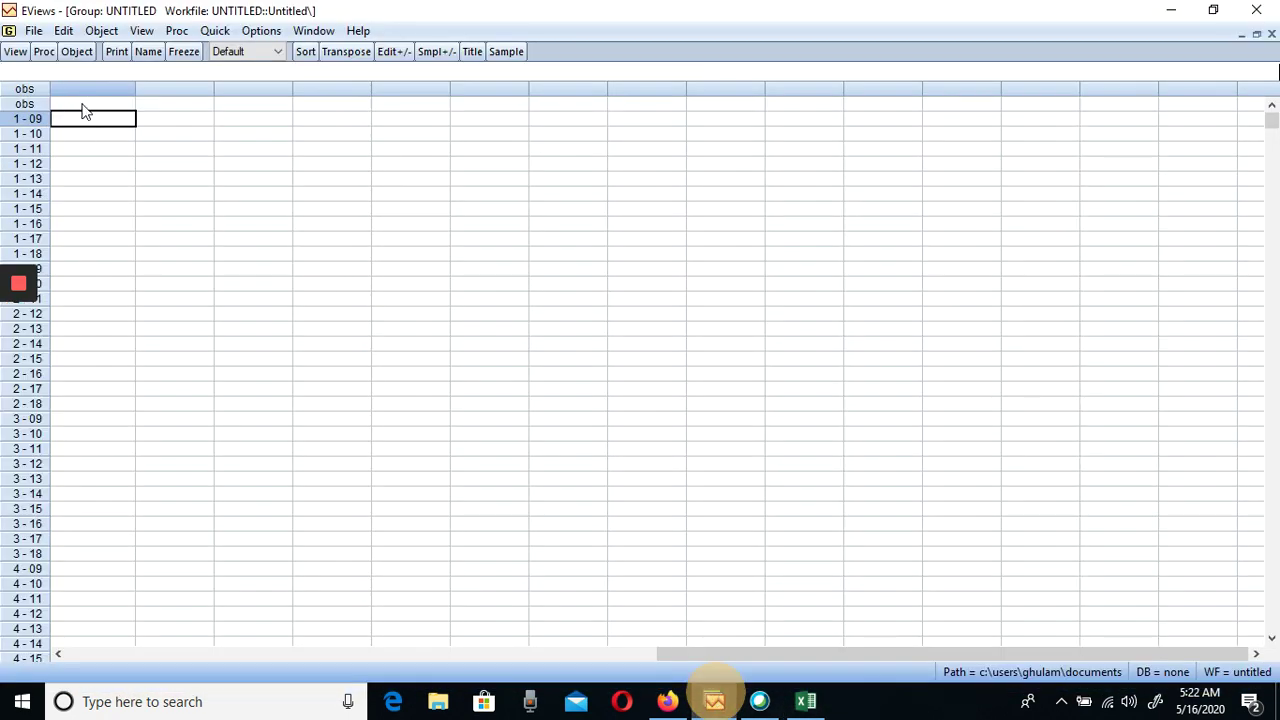
{"action": "left_click", "coordinate": [84, 105]}
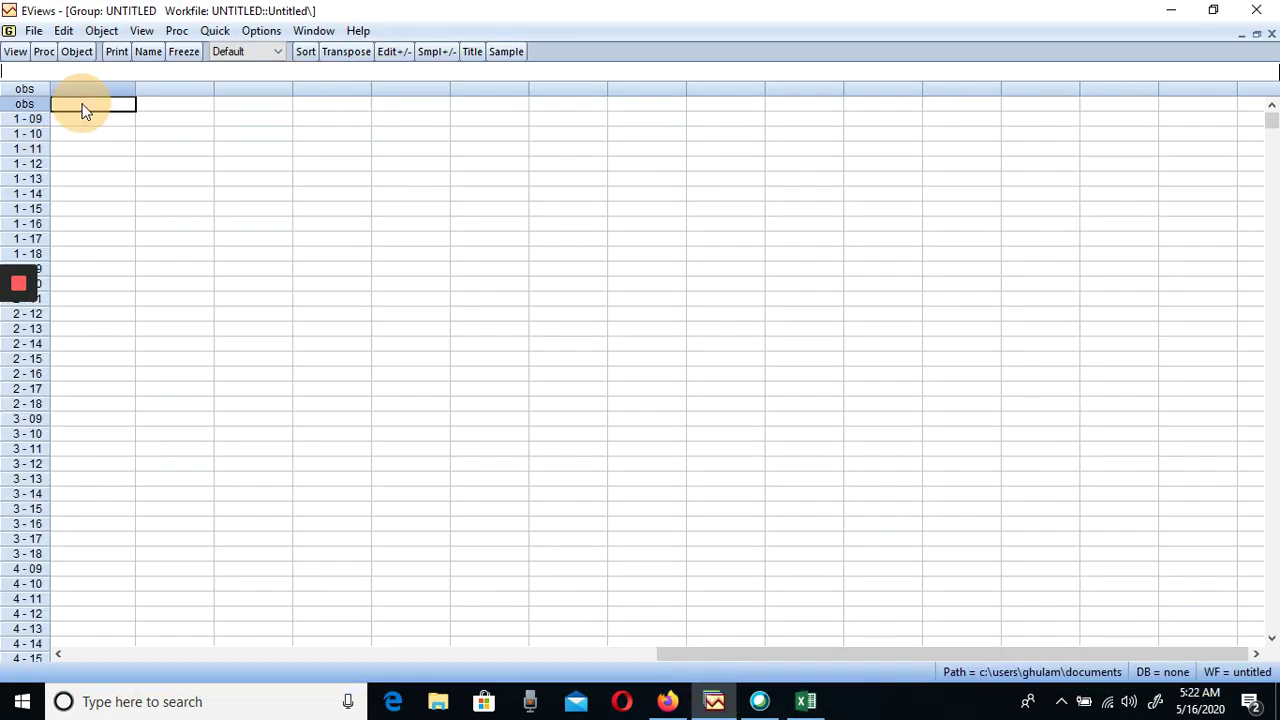
{"action": "left_click", "coordinate": [90, 135]}
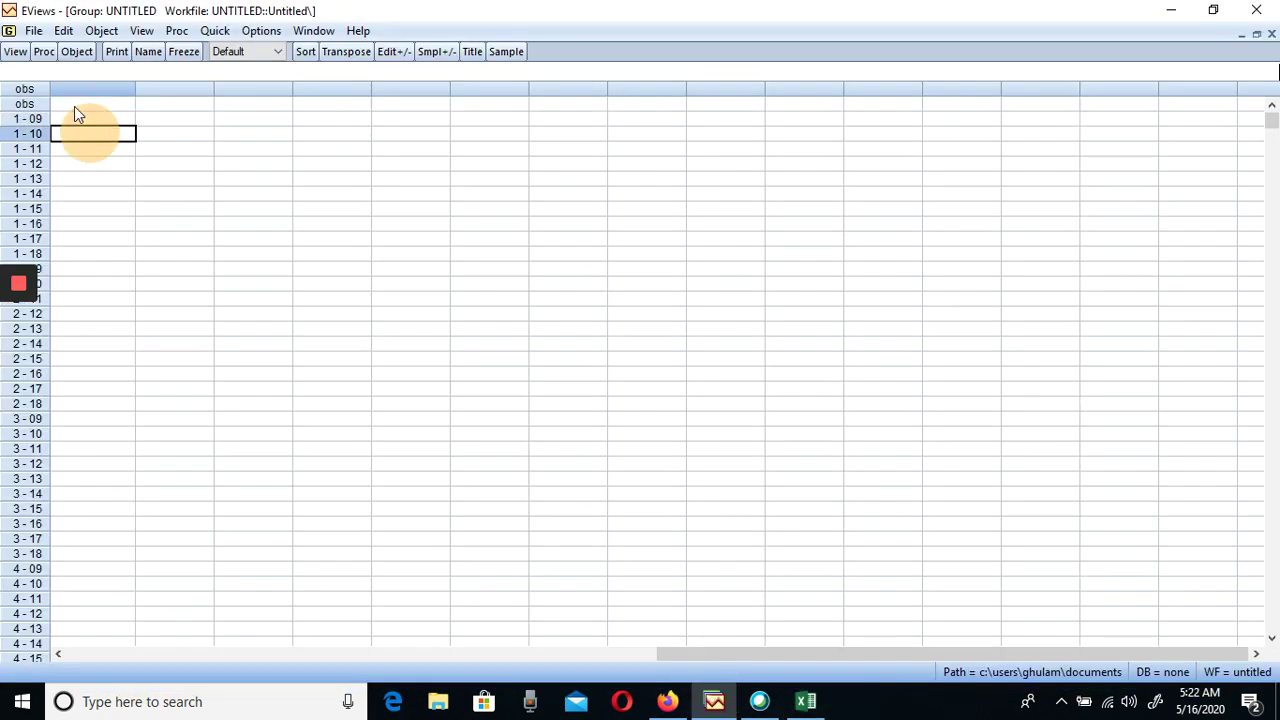
{"action": "left_click", "coordinate": [76, 106]}
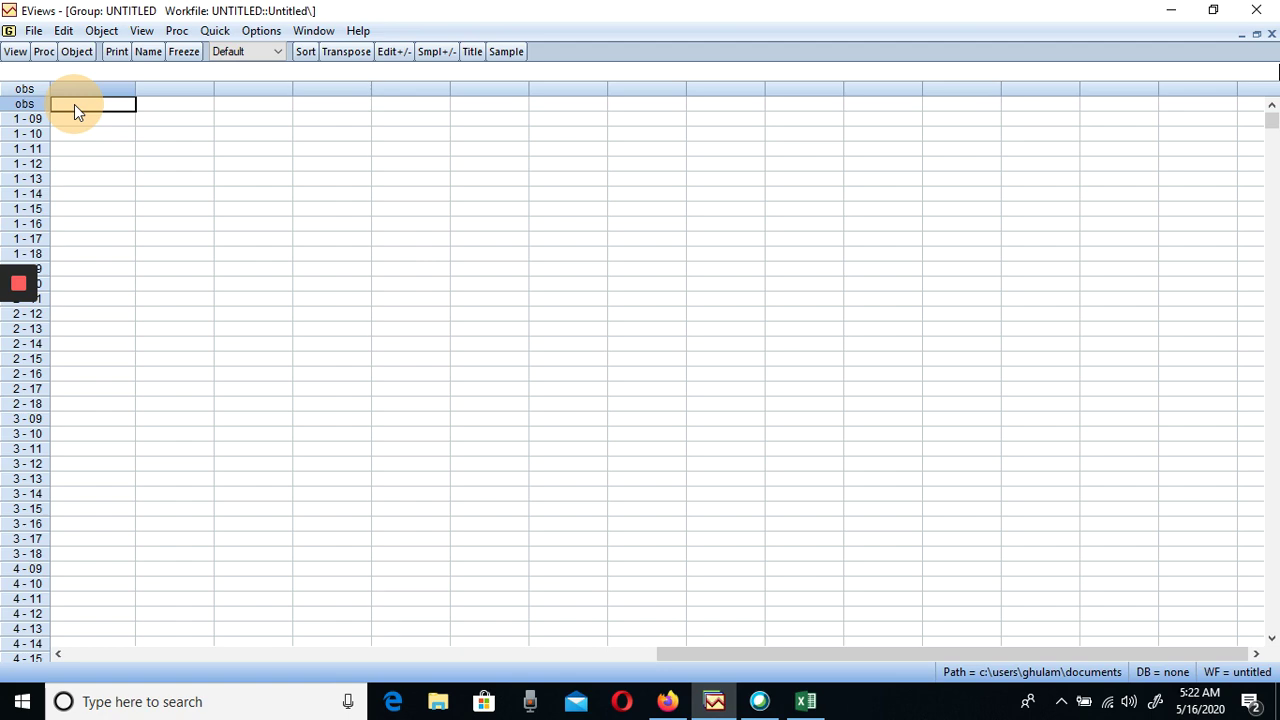
{"action": "key", "text": "ctrl+v"}
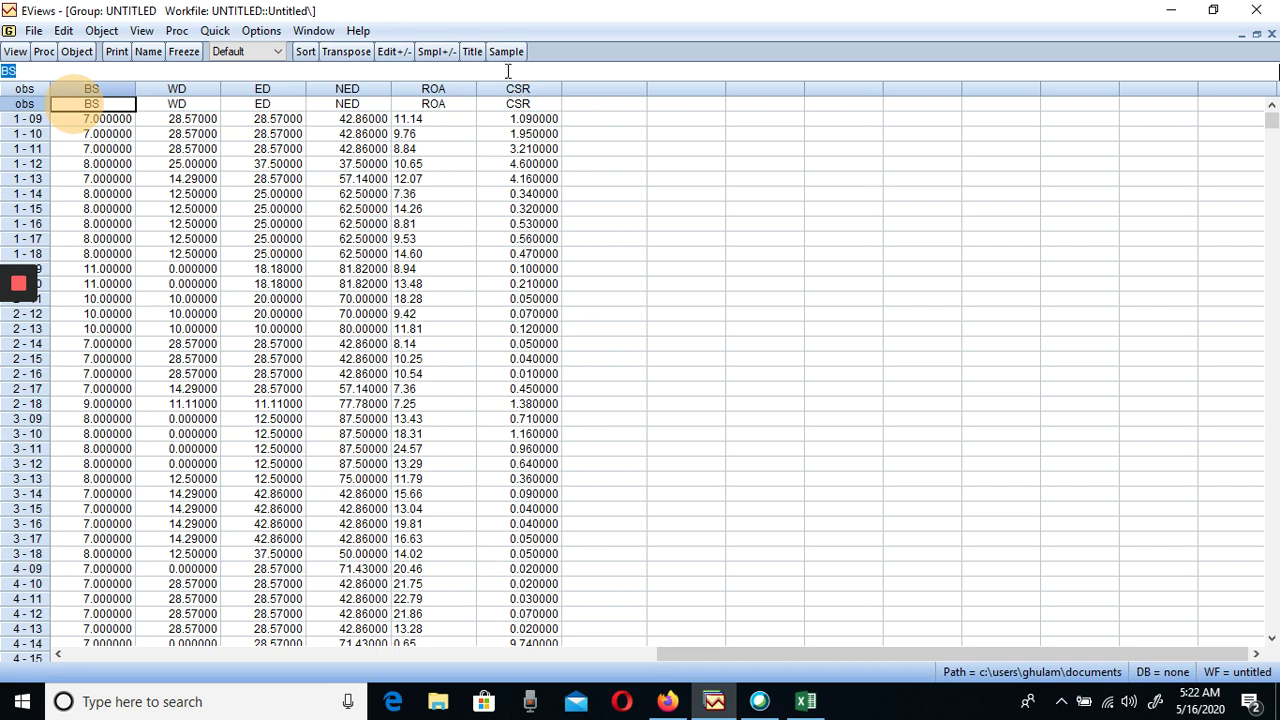
Switch back to the Excel workbook, return to the start of the data and clear the pending copy of the table
{"action": "left_click", "coordinate": [1170, 18]}
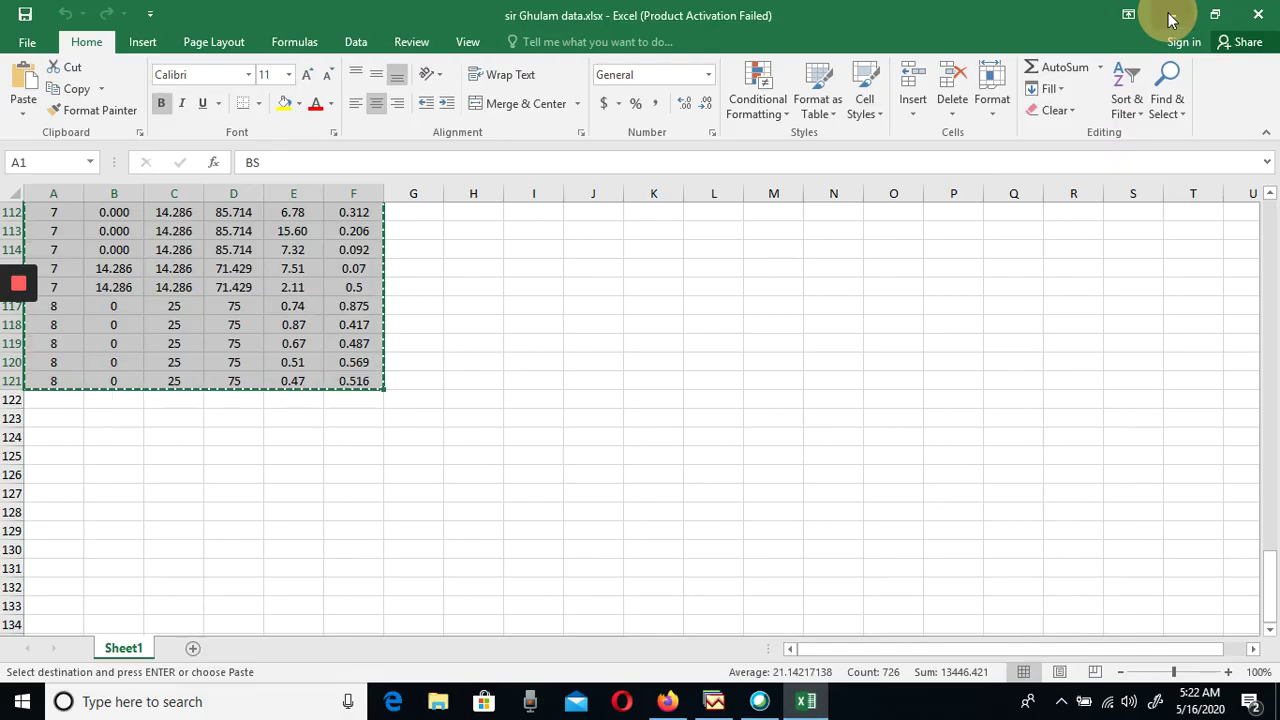
{"action": "left_click", "coordinate": [1170, 18]}
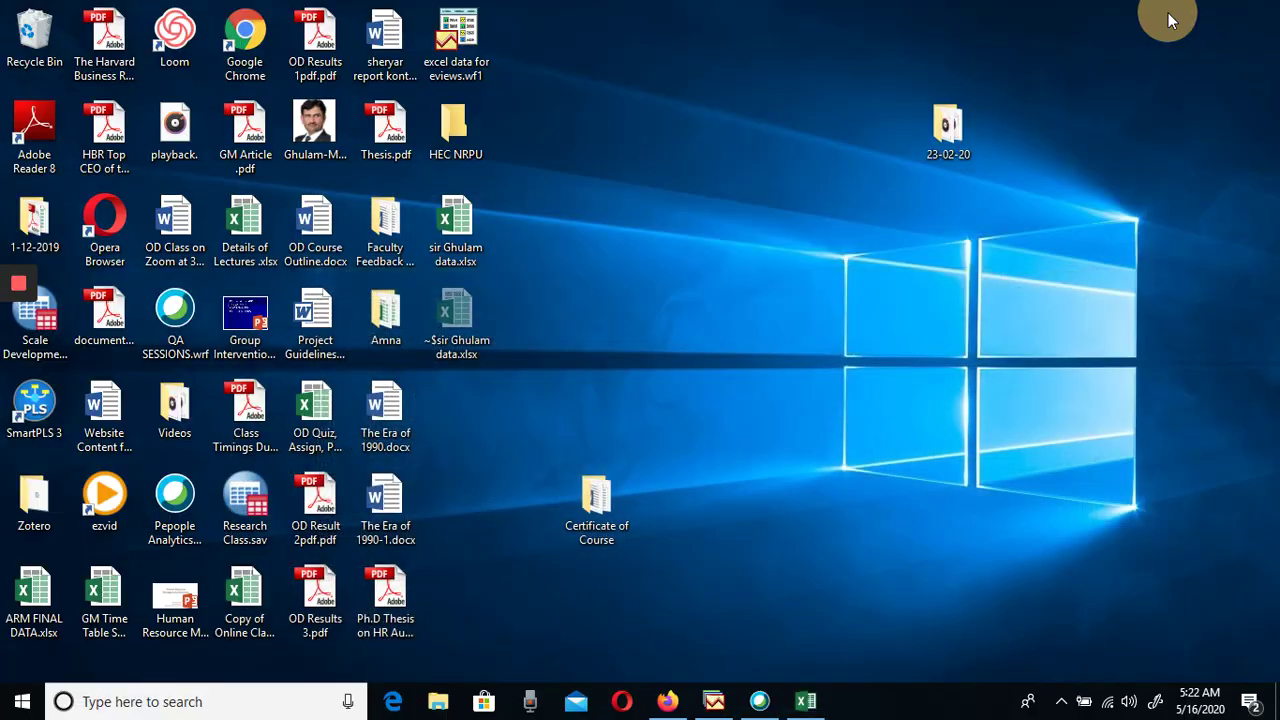
{"action": "left_click", "coordinate": [800, 703]}
{"action": "left_click", "coordinate": [1020, 492]}
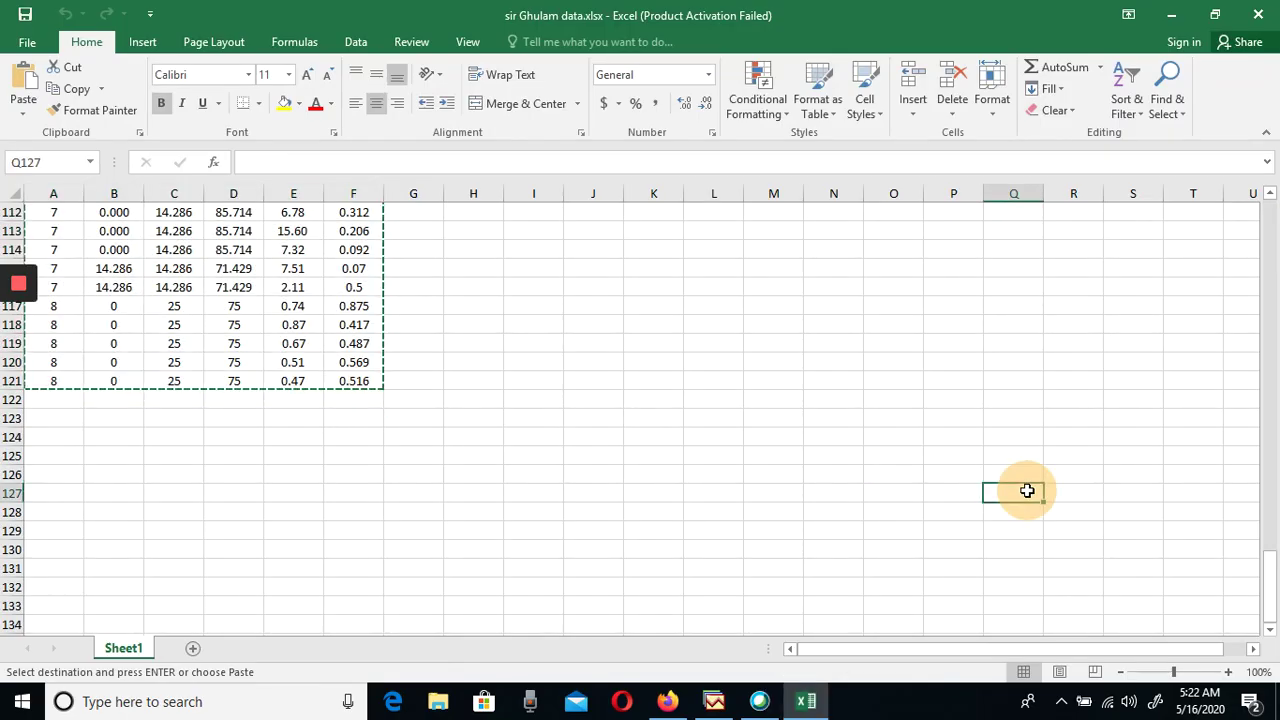
{"action": "left_click_drag", "start_coordinate": [1271, 560], "coordinate": [1203, 101]}
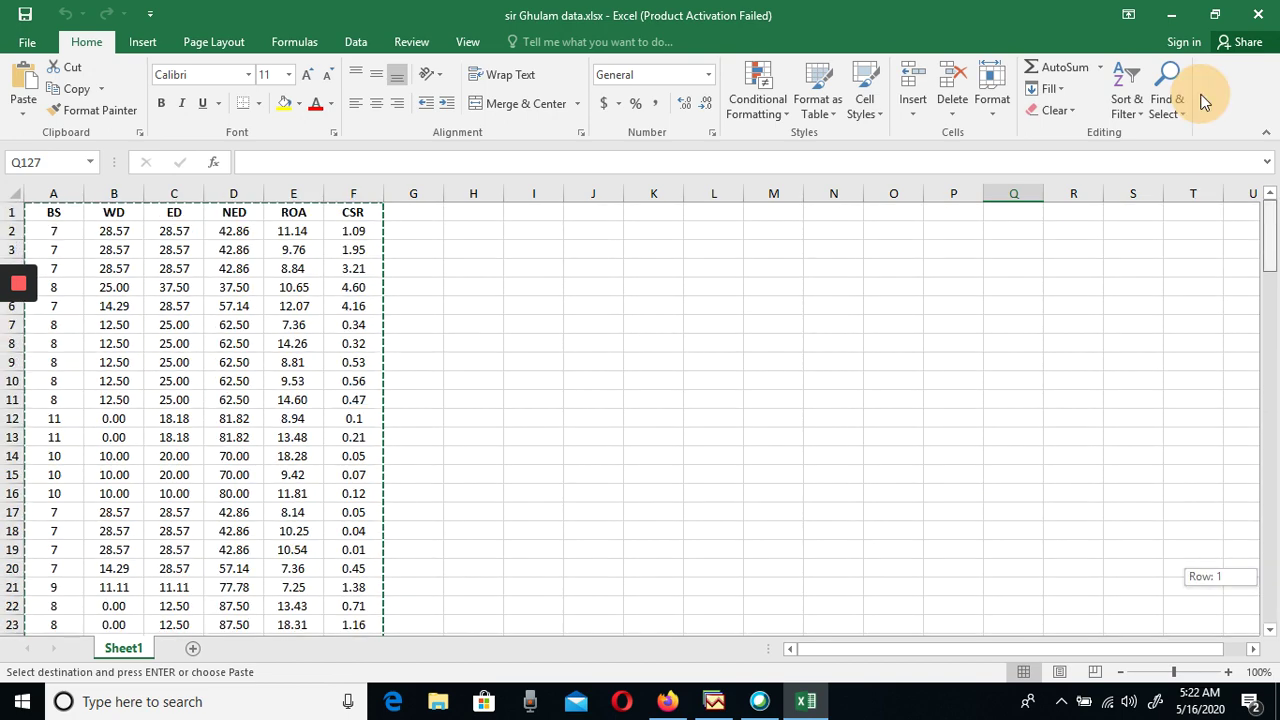
{"action": "left_click", "coordinate": [47, 191]}
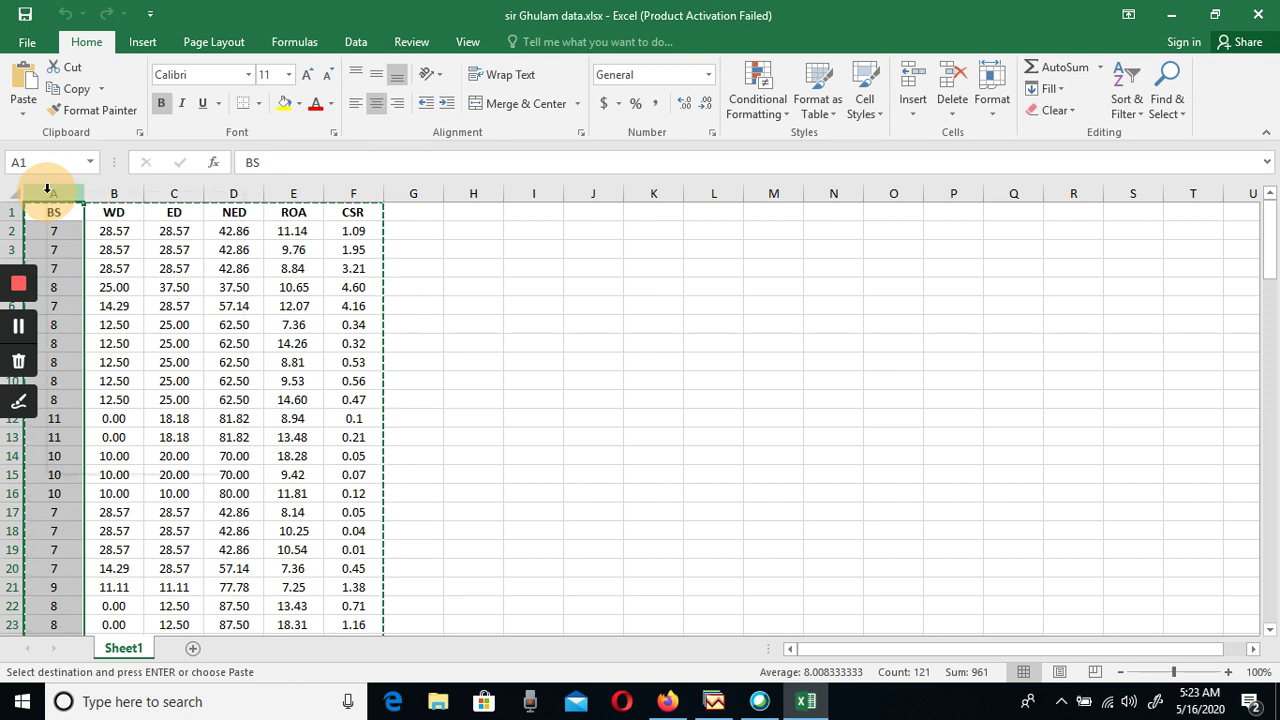
{"action": "right_click", "coordinate": [49, 195]}
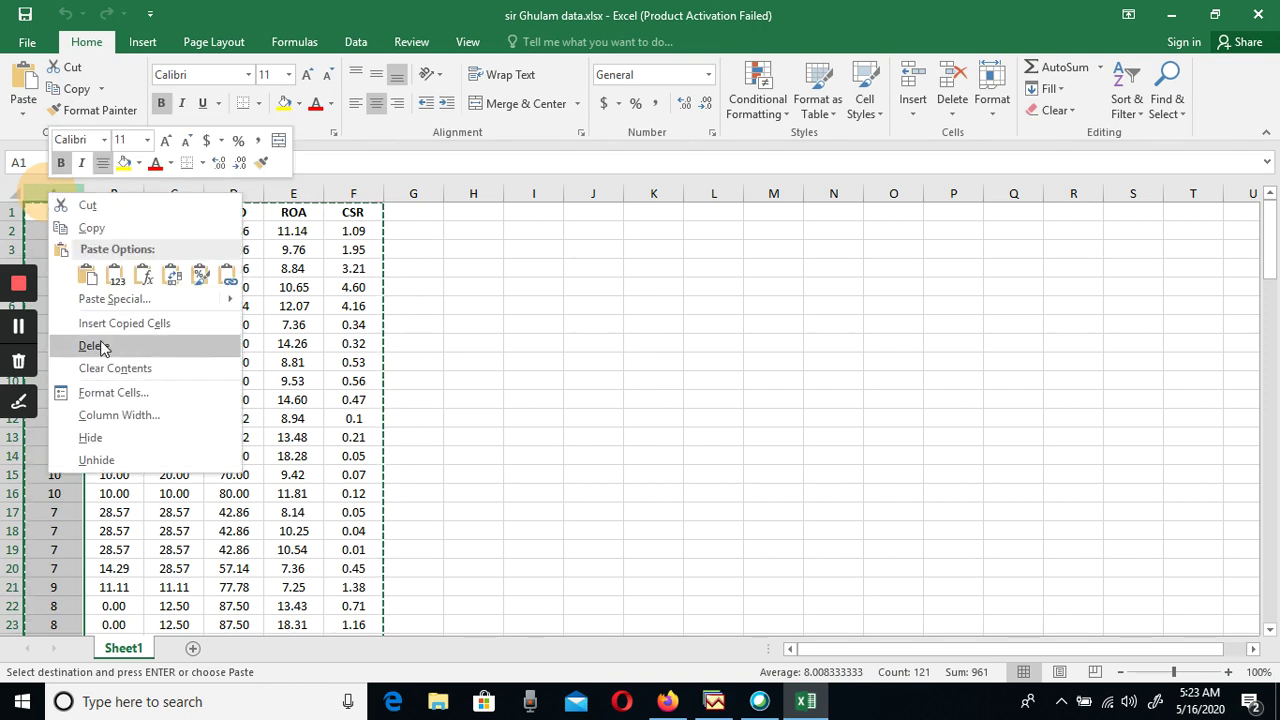
{"action": "left_click", "coordinate": [530, 310]}
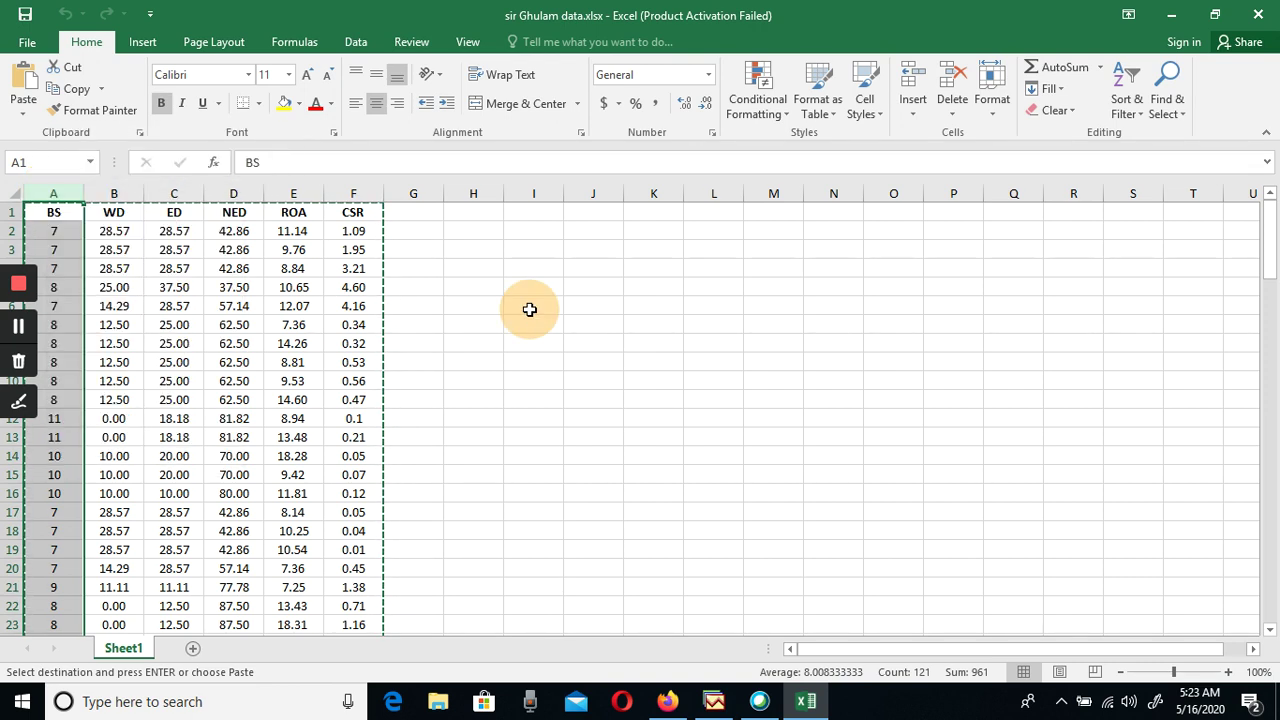
{"action": "key", "text": "Escape"}
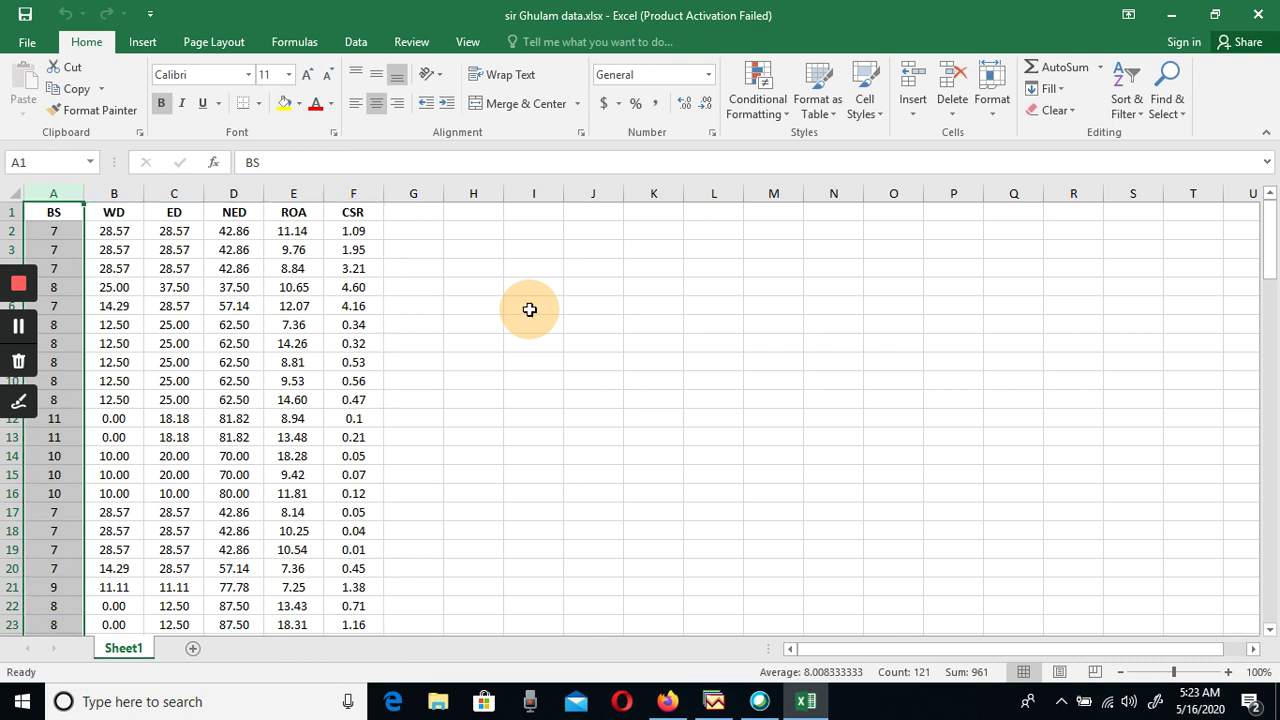
Insert a new column before the BS column and head it Year in A1
{"action": "right_click", "coordinate": [63, 196]}
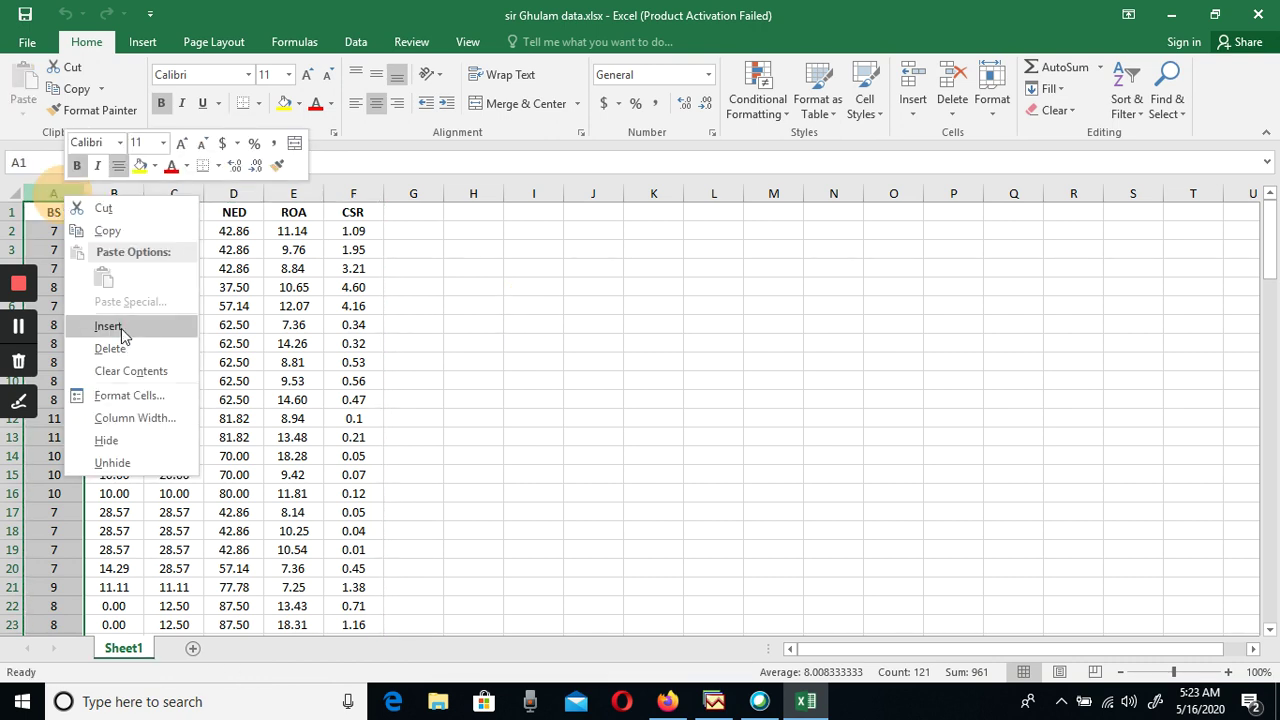
{"action": "left_click", "coordinate": [108, 326]}
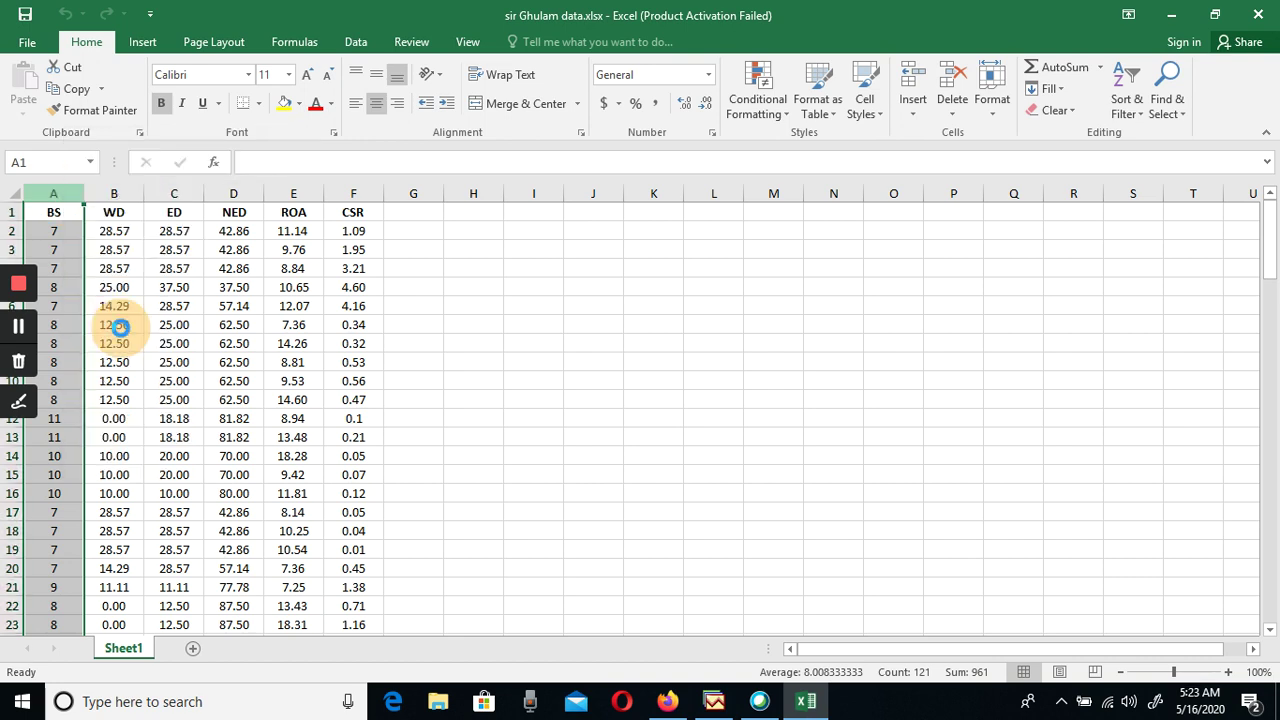
{"action": "left_click", "coordinate": [61, 214]}
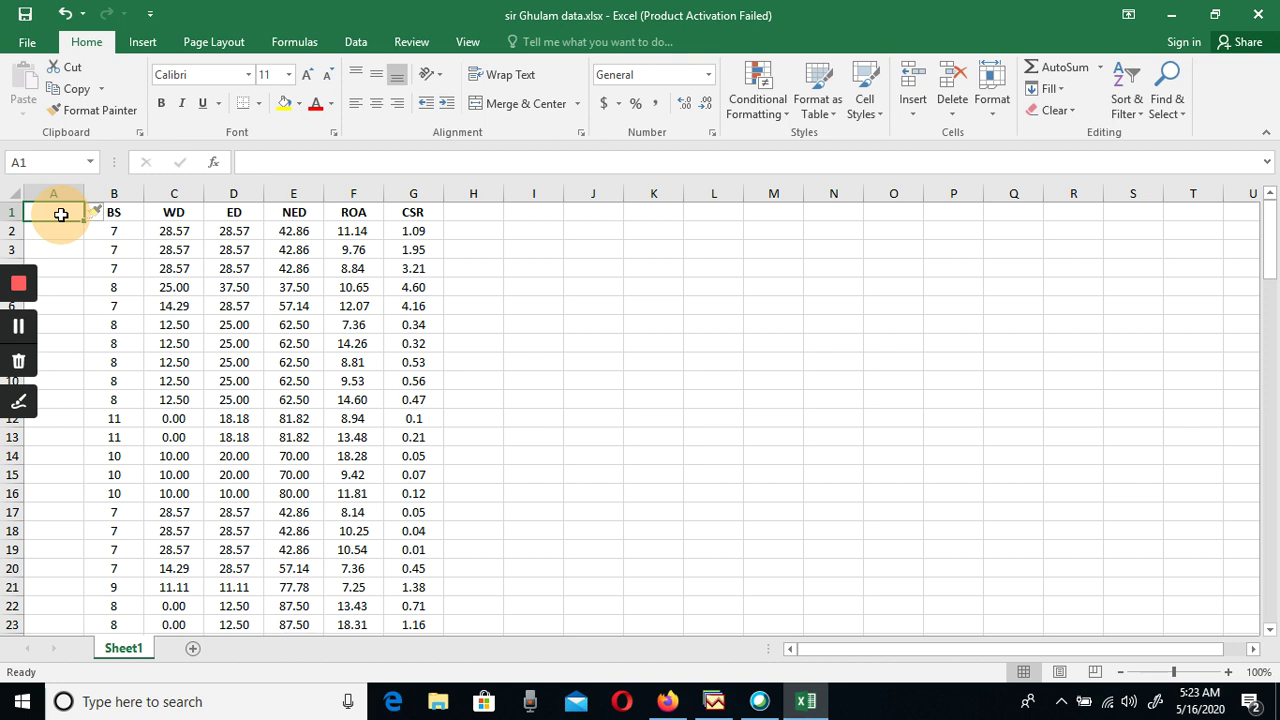
{"action": "type", "text": "Yea"}
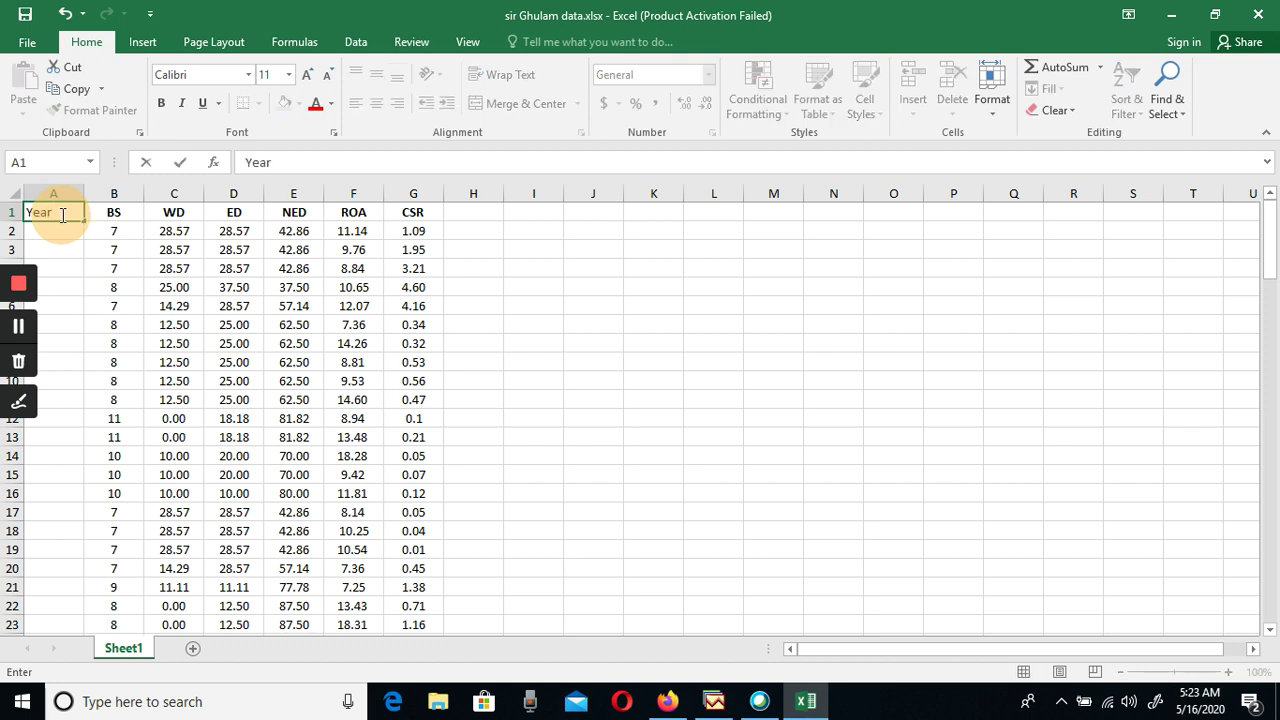
{"action": "type", "text": "r"}
{"action": "key", "text": "Return"}
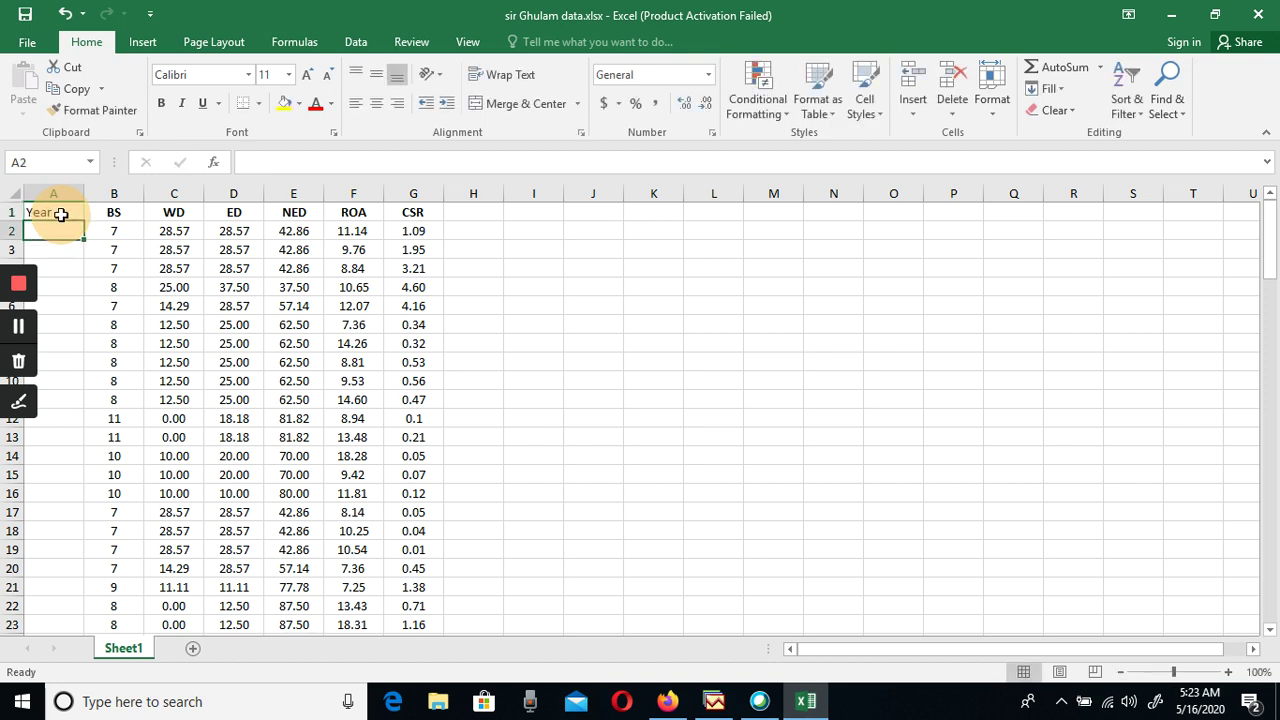
Insert a column before Year headed Company Name and widen it to fit the header text
{"action": "left_click", "coordinate": [48, 191]}
{"action": "right_click", "coordinate": [48, 191]}
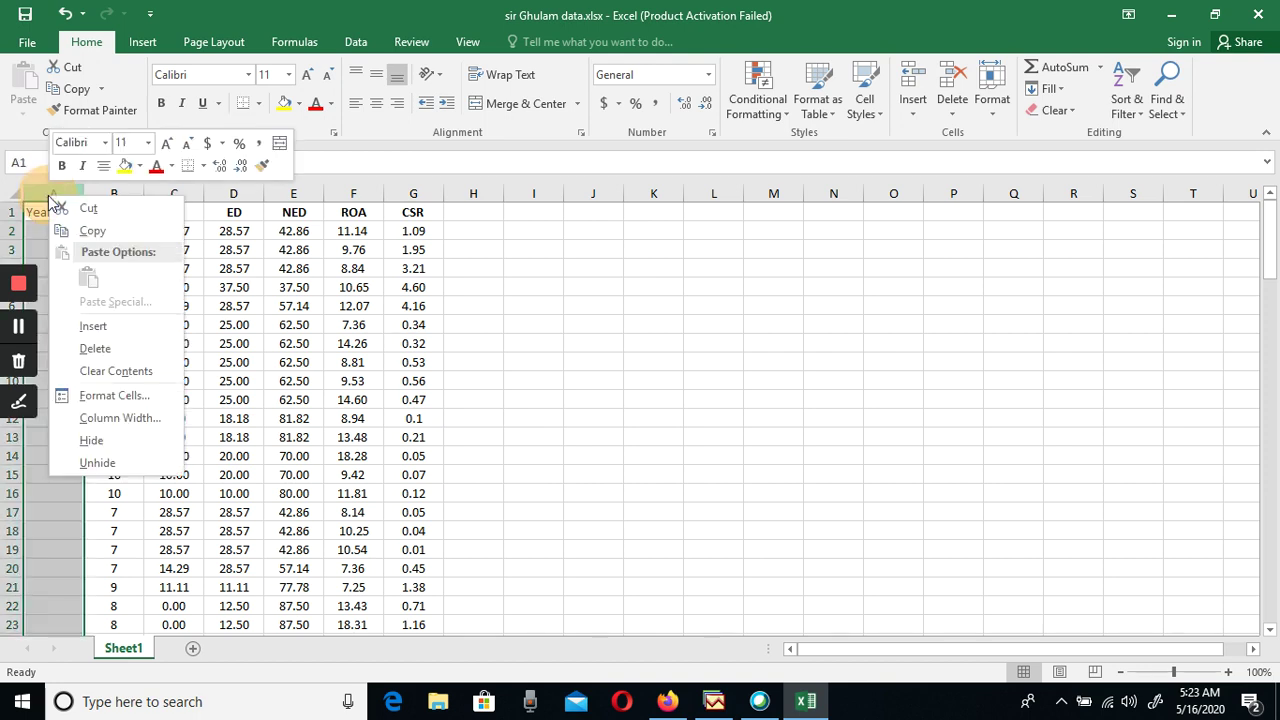
{"action": "left_click", "coordinate": [93, 325]}
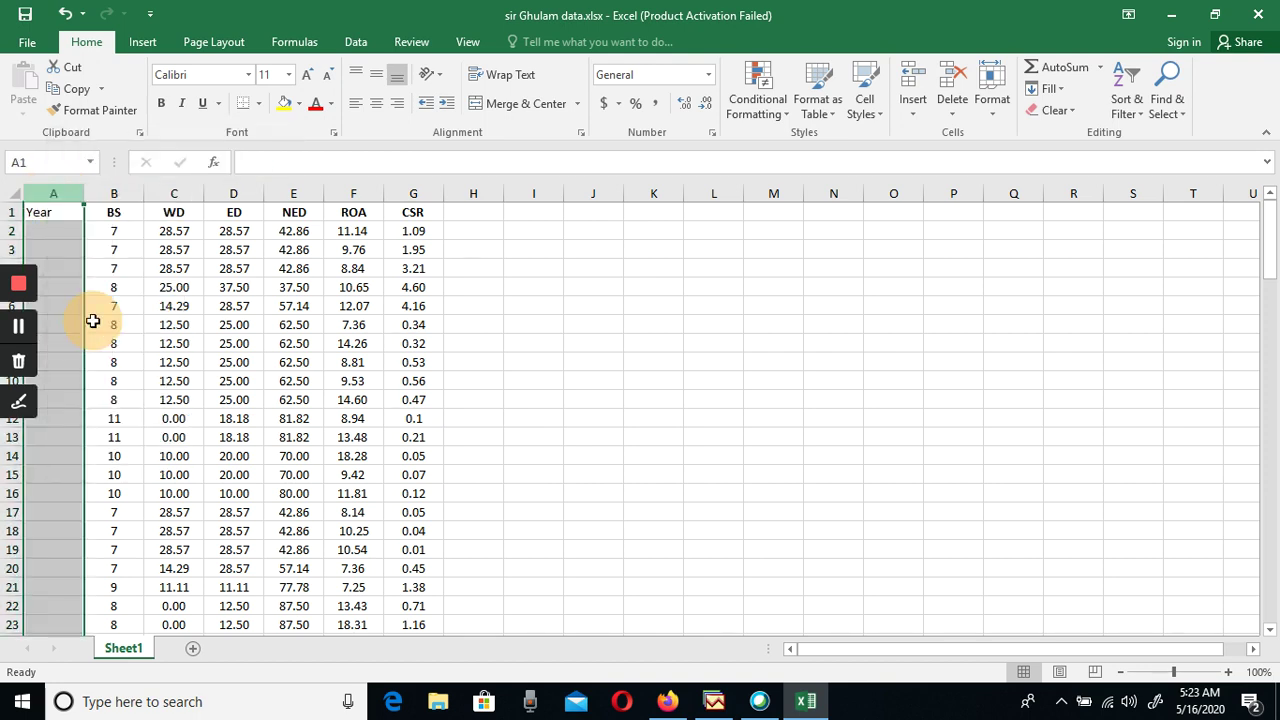
{"action": "left_click", "coordinate": [49, 211]}
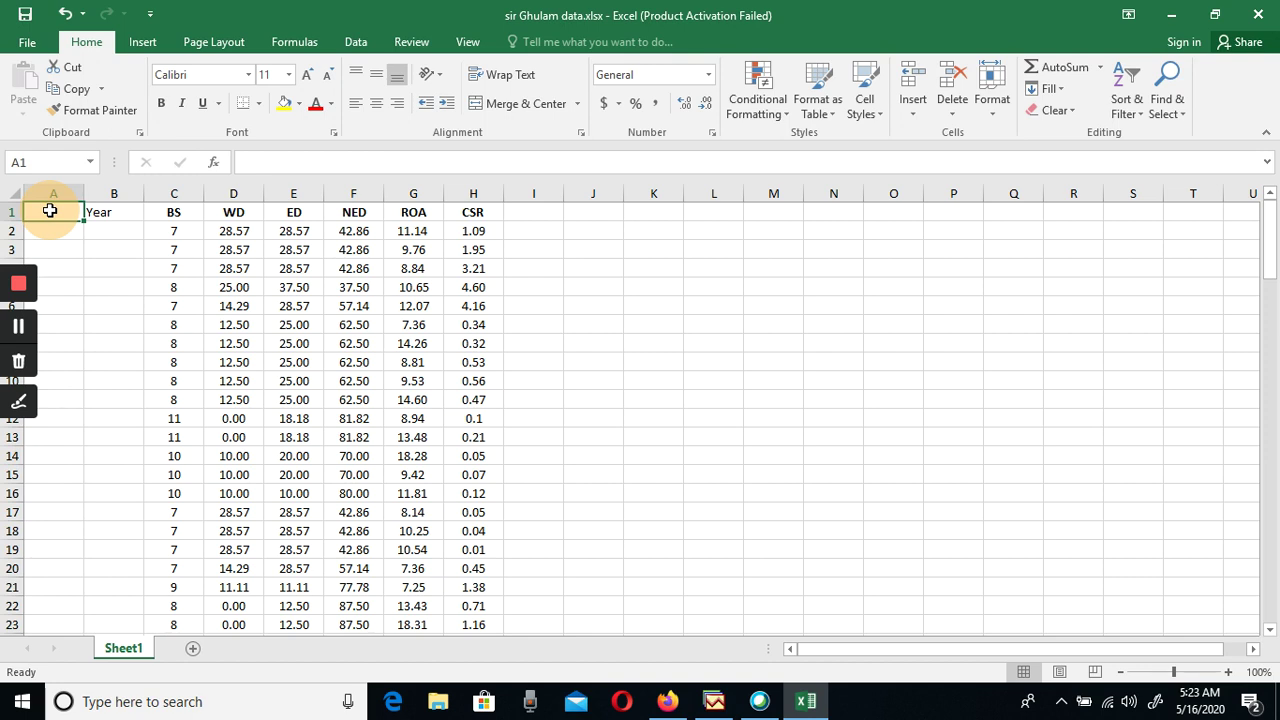
{"action": "type", "text": "C"}
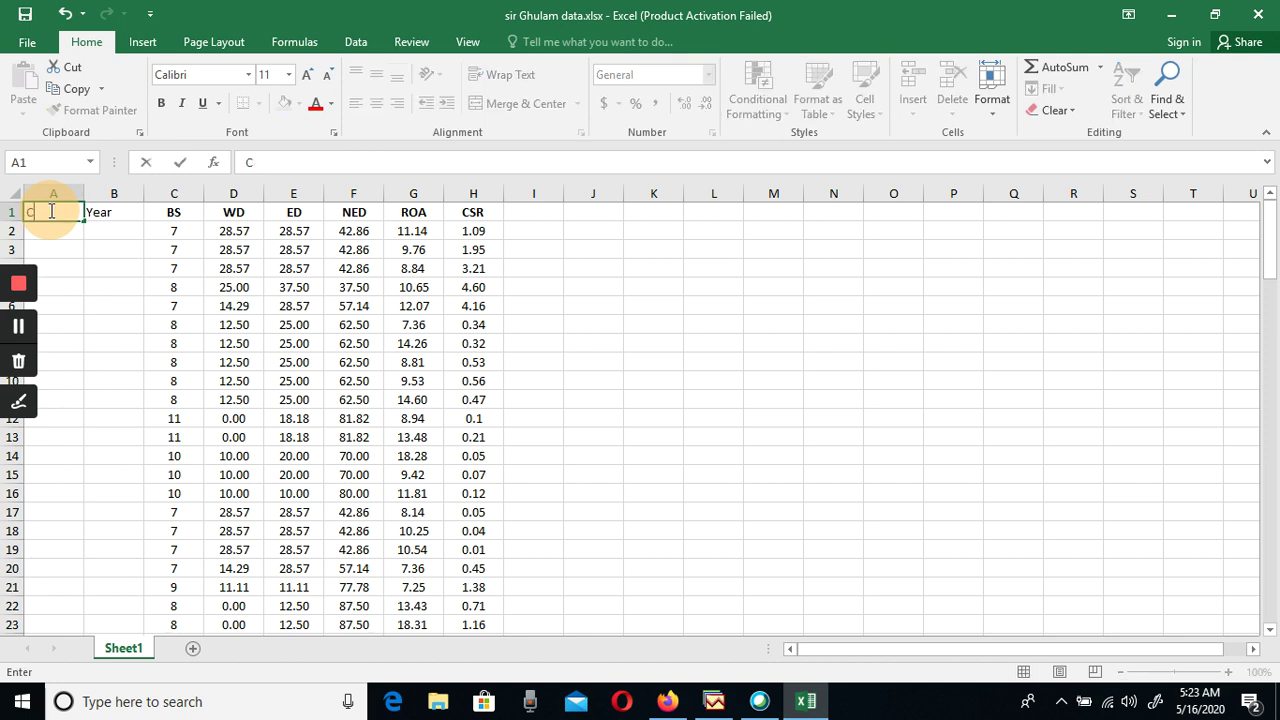
{"action": "type", "text": "ompany"}
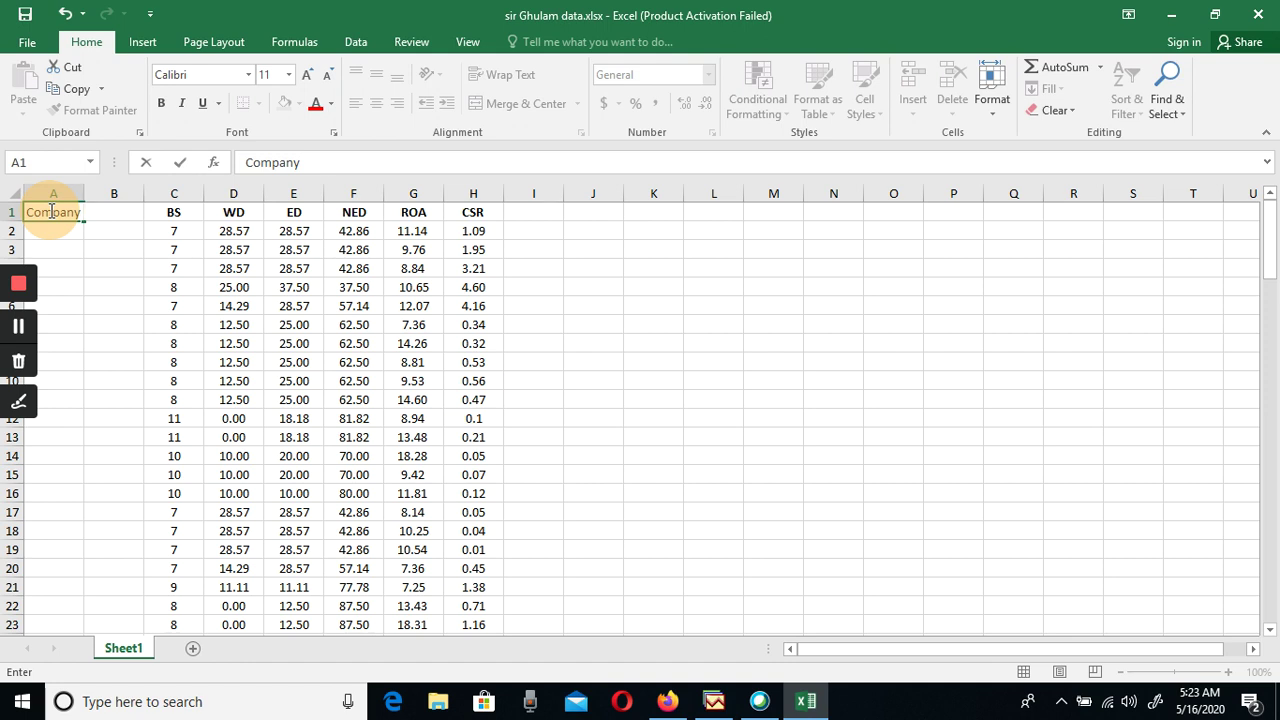
{"action": "type", "text": " Nma"}
{"action": "key", "text": "BackSpace"}
{"action": "key", "text": "BackSpace"}
{"action": "key", "text": "BackSpace"}
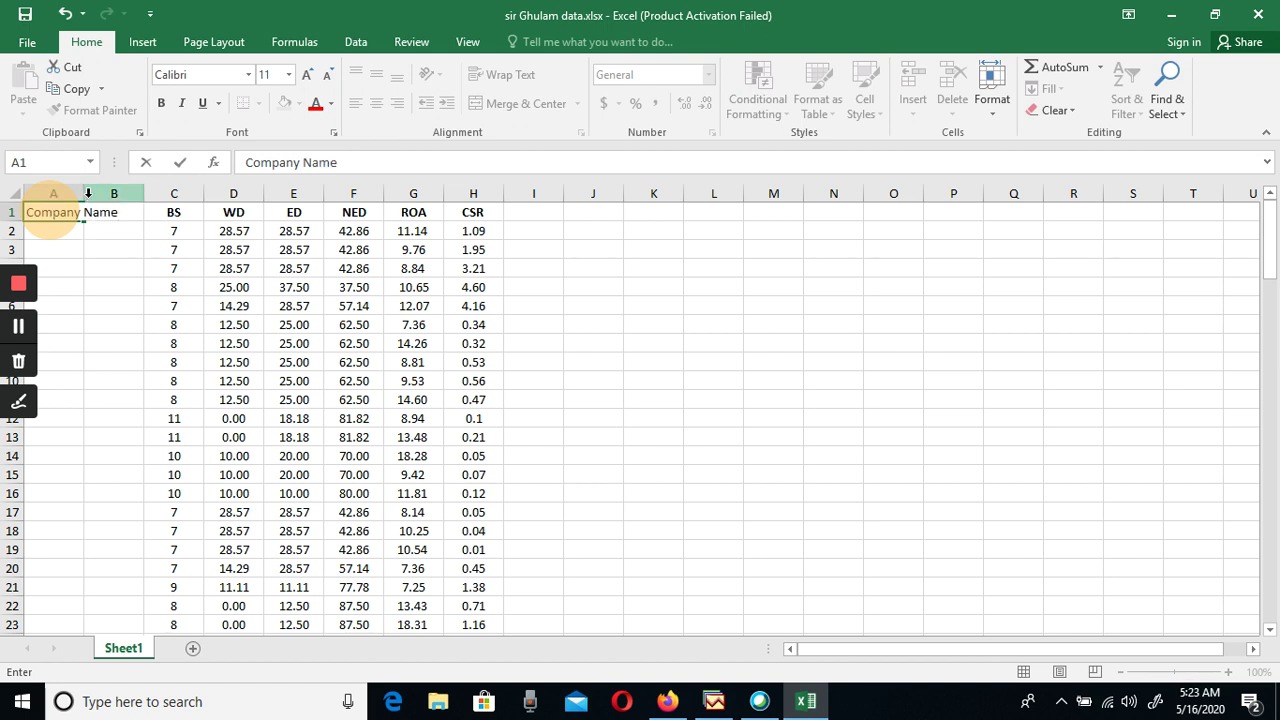
{"action": "left_click", "coordinate": [168, 266]}
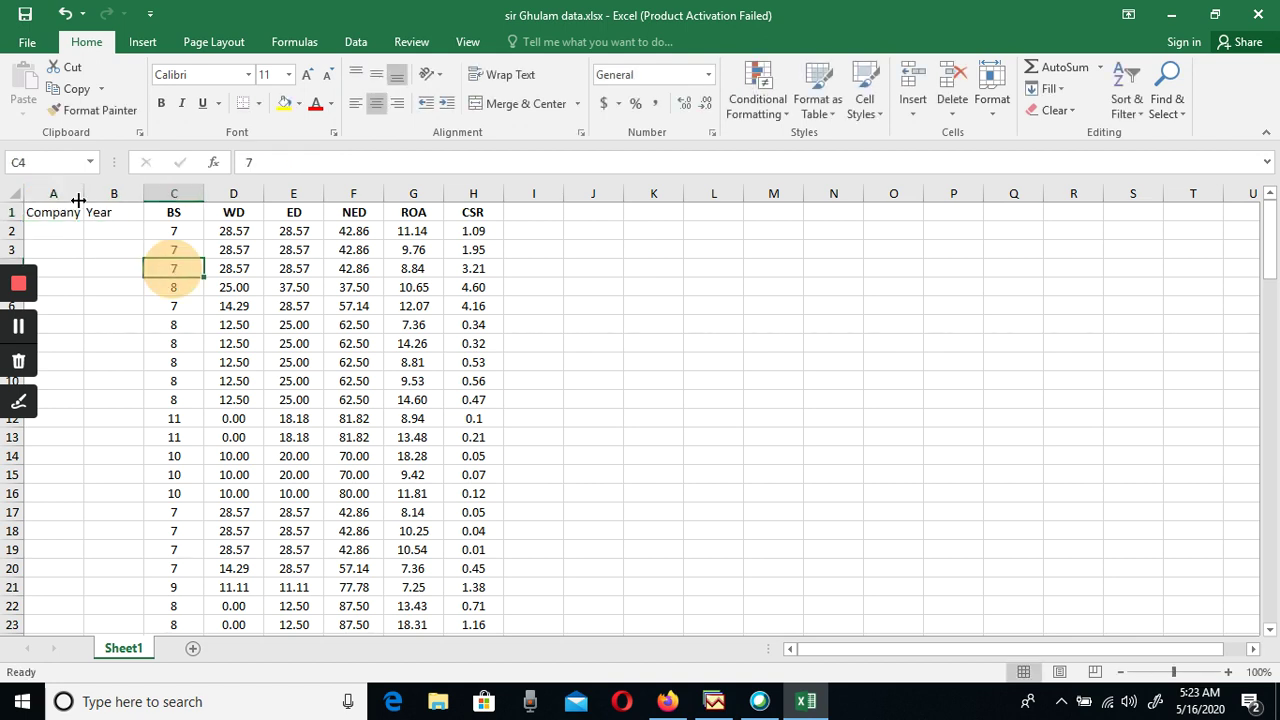
{"action": "left_click_drag", "start_coordinate": [90, 197], "coordinate": [130, 197]}
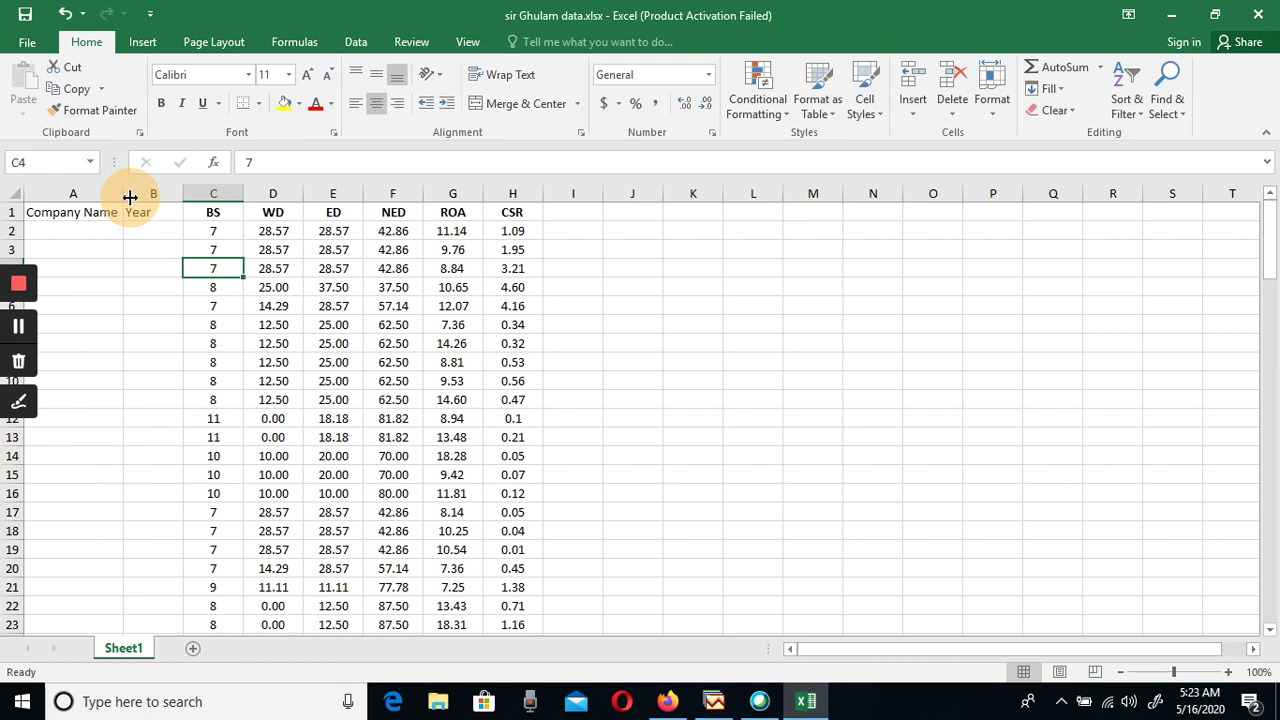
Enter MCB as the first company in cell A2 under Company Name
{"action": "left_click", "coordinate": [169, 231]}
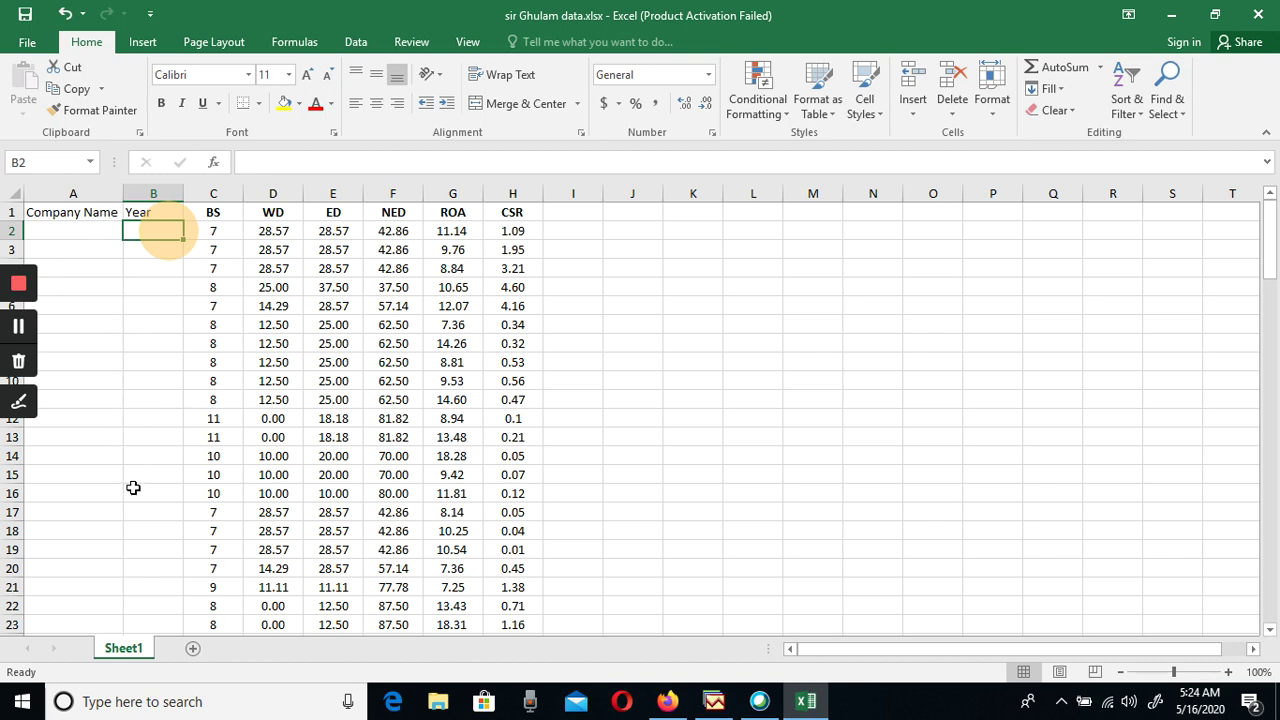
{"action": "left_click", "coordinate": [85, 233]}
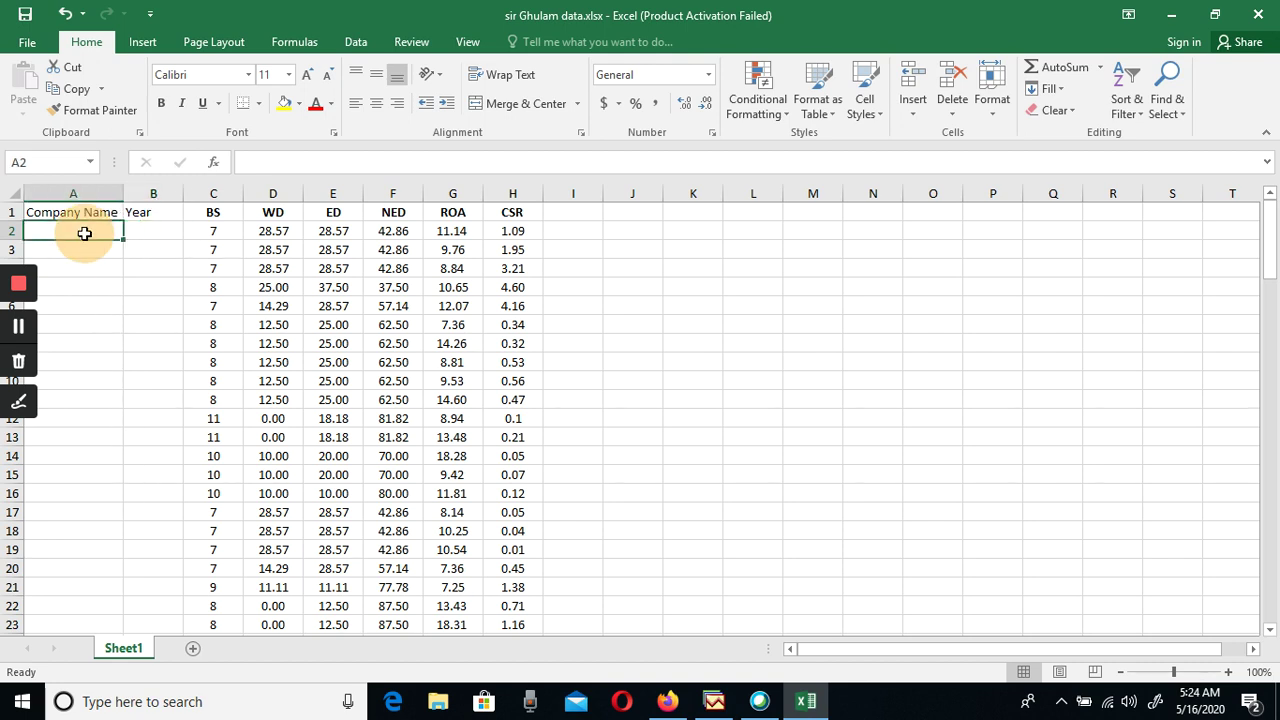
{"action": "type", "text": "M"}
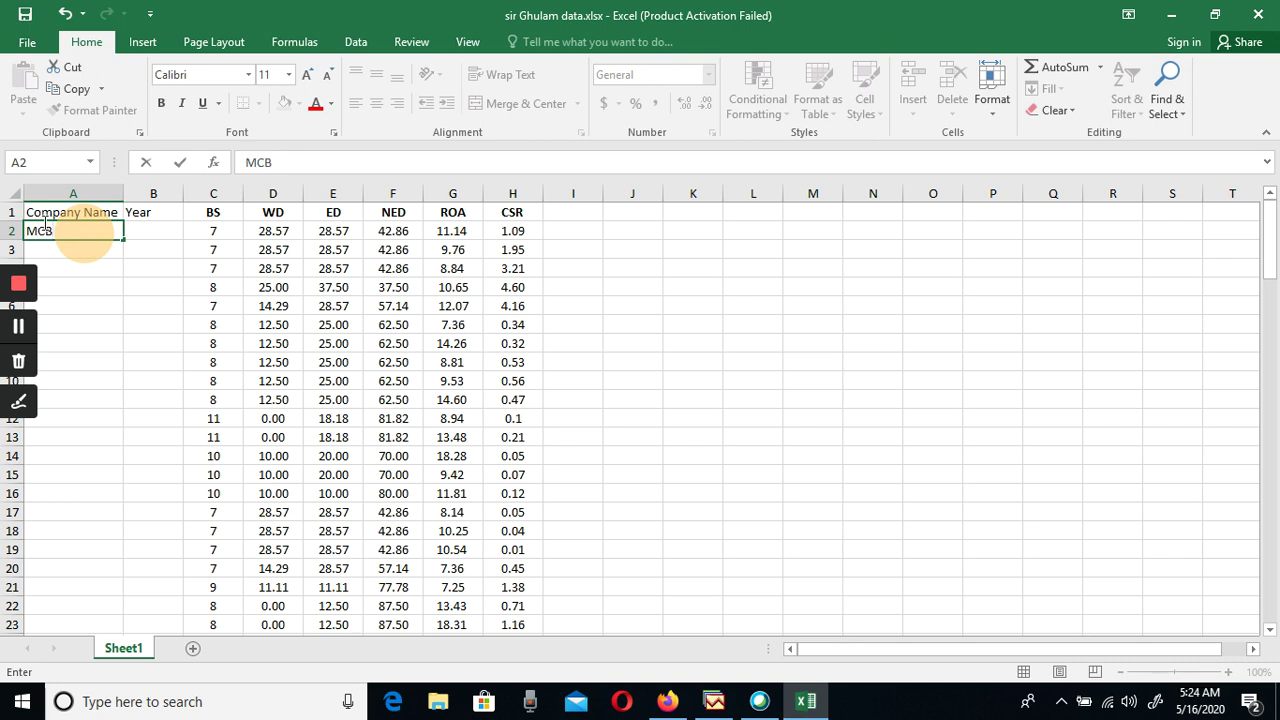
{"action": "type", "text": "CB"}
Enter the years 2009 through 2018 in cells B2 to B11 under Year for the first company
{"action": "left_click", "coordinate": [147, 237]}
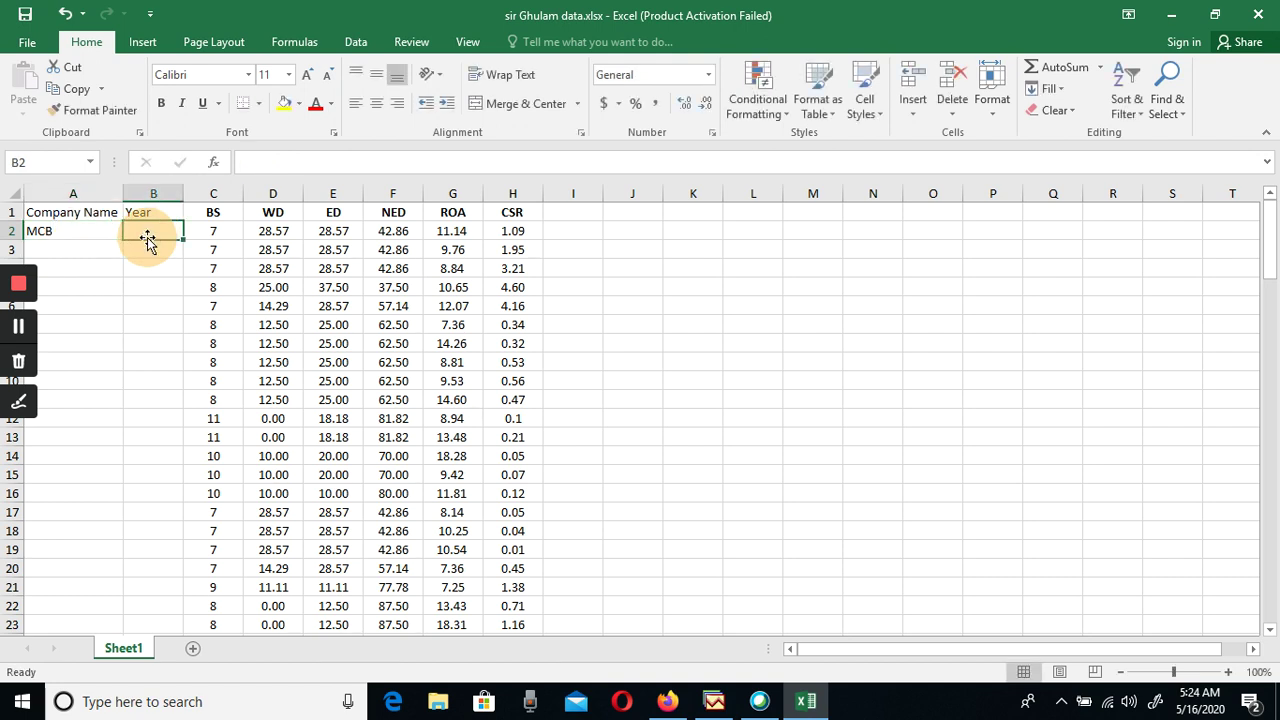
{"action": "type", "text": "200"}
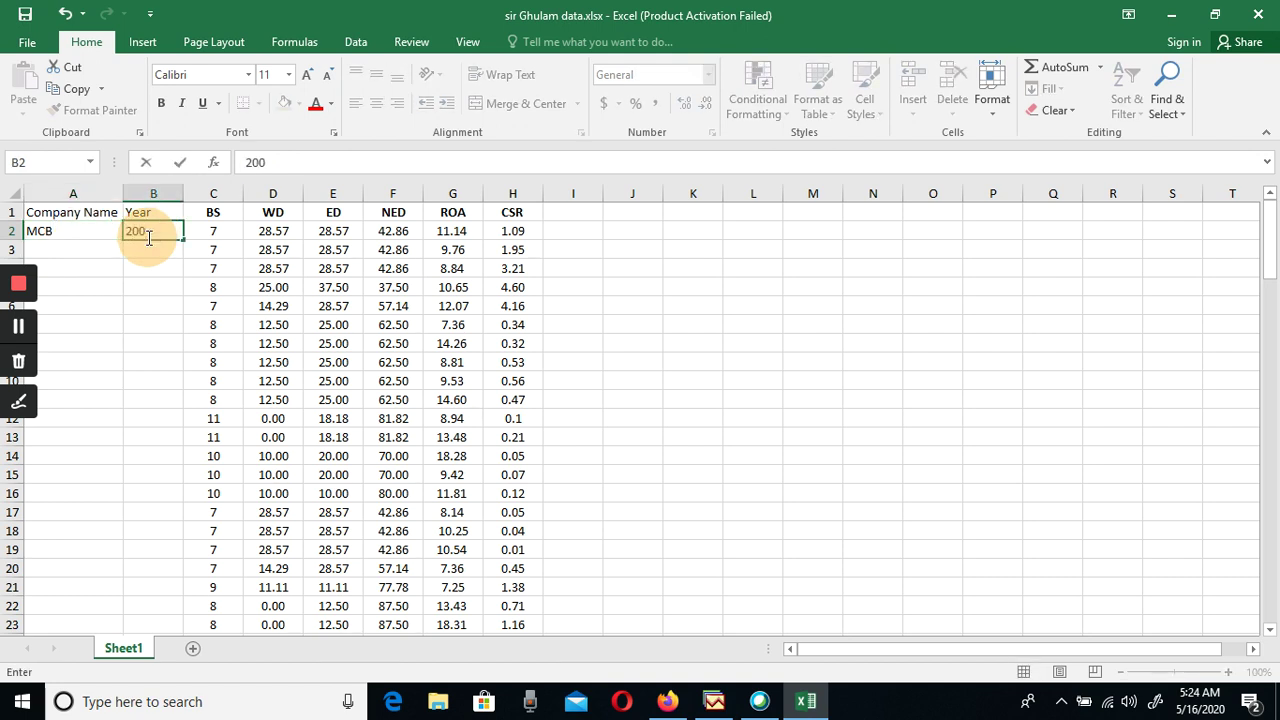
{"action": "type", "text": "9"}
{"action": "key", "text": "Return"}
{"action": "type", "text": "2010"}
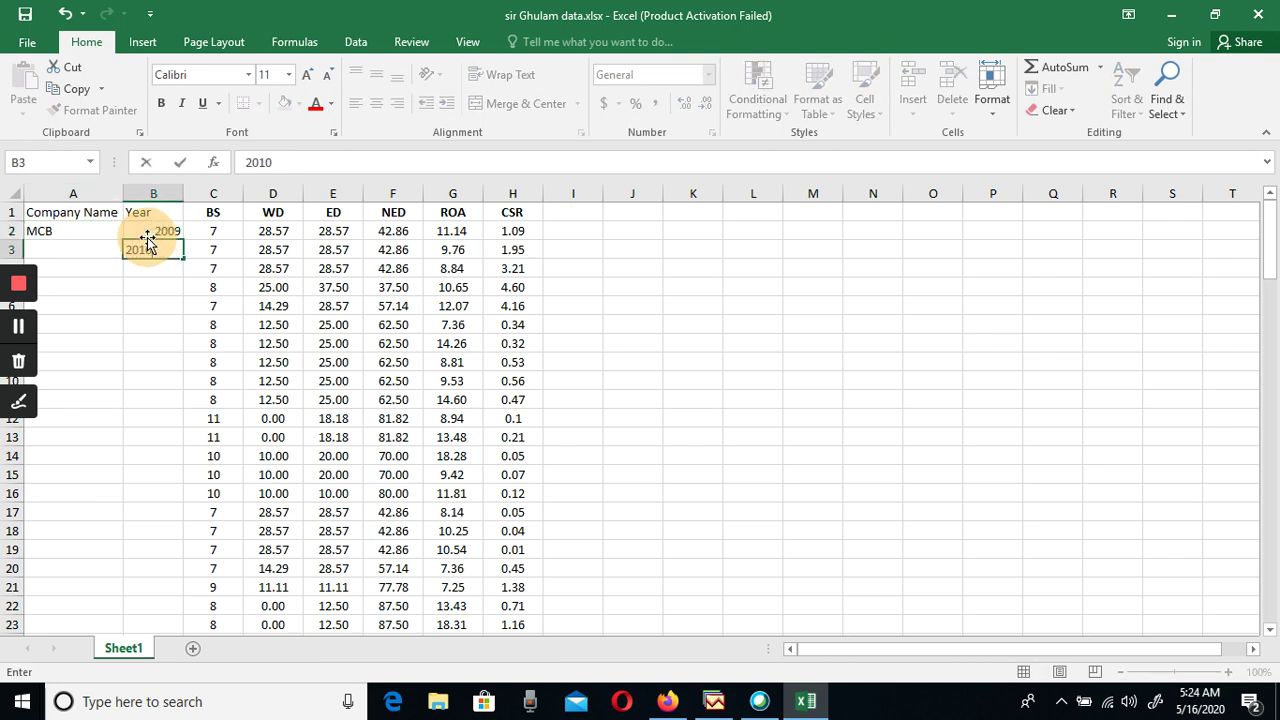
{"action": "key", "text": "Return"}
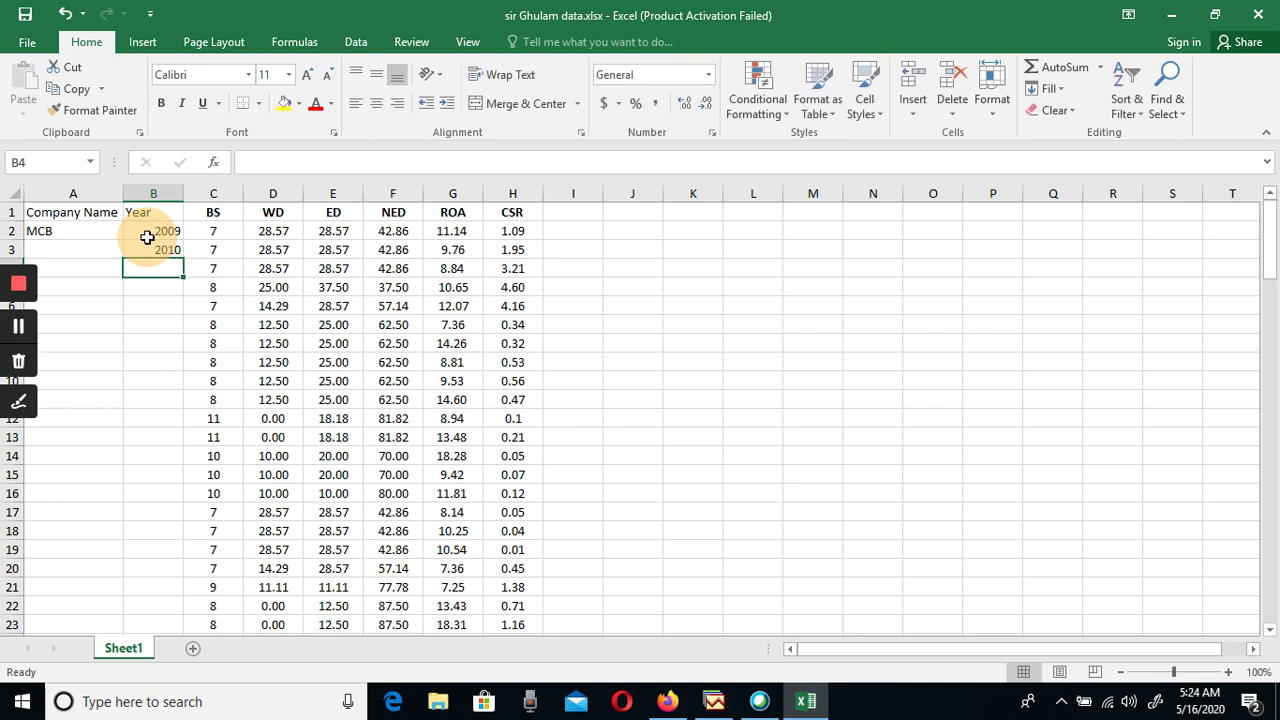
{"action": "type", "text": "2011"}
{"action": "key", "text": "Return"}
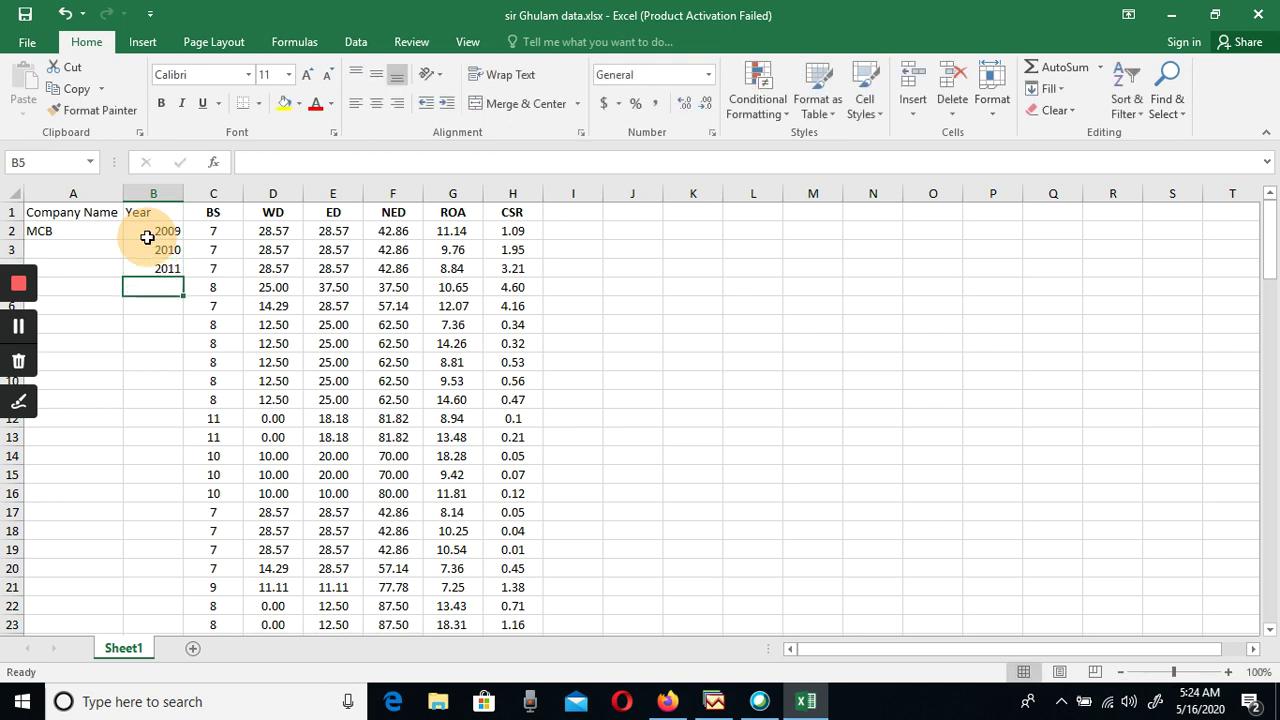
{"action": "type", "text": "2012"}
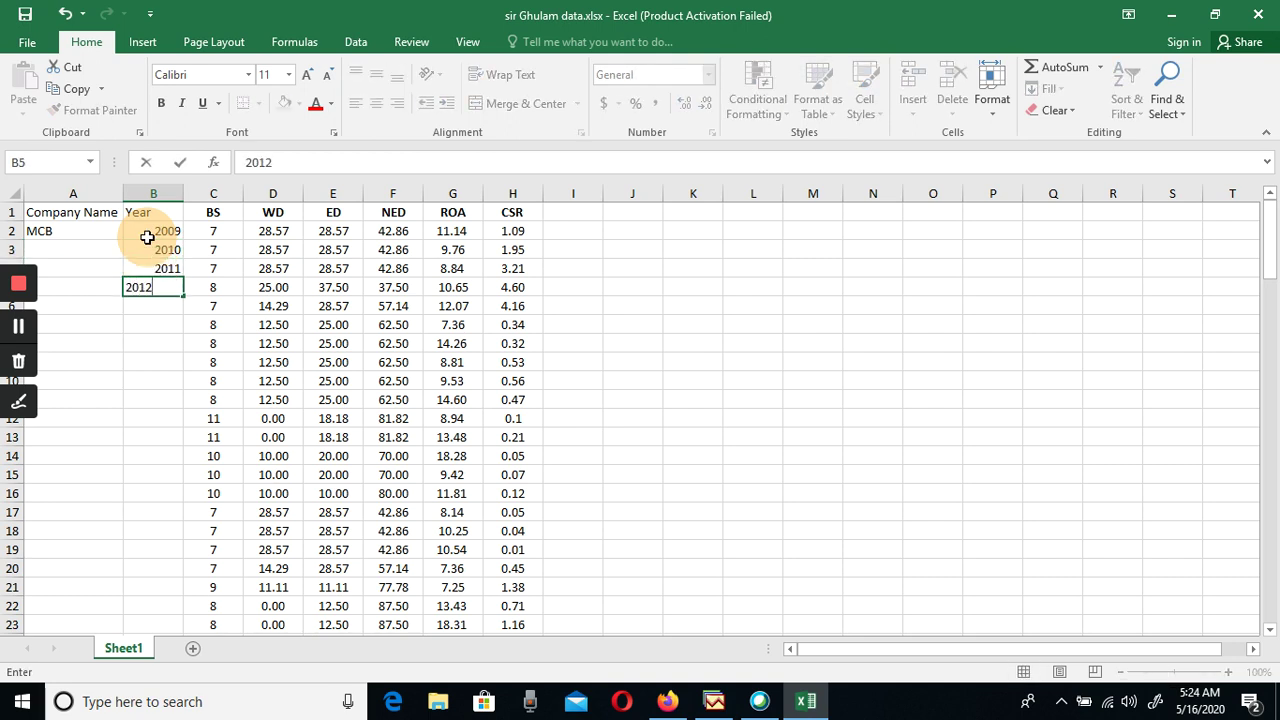
{"action": "key", "text": "Return"}
{"action": "type", "text": "2013"}
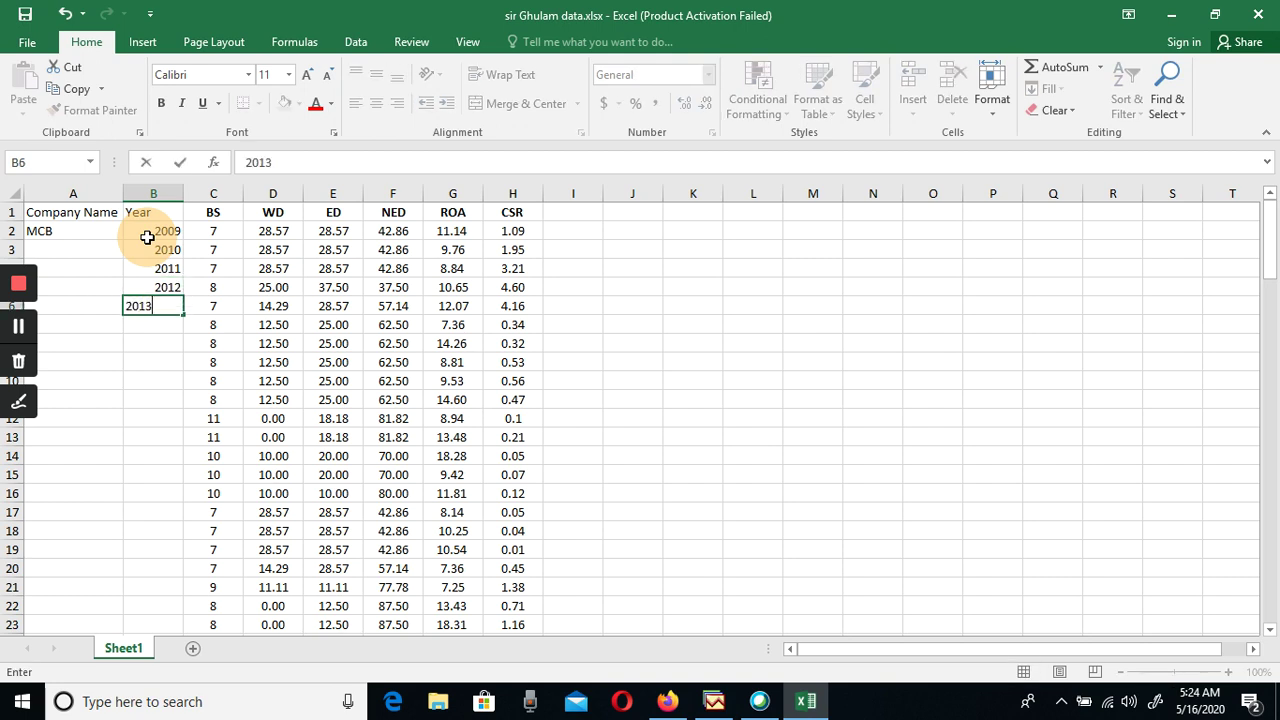
{"action": "key", "text": "Return"}
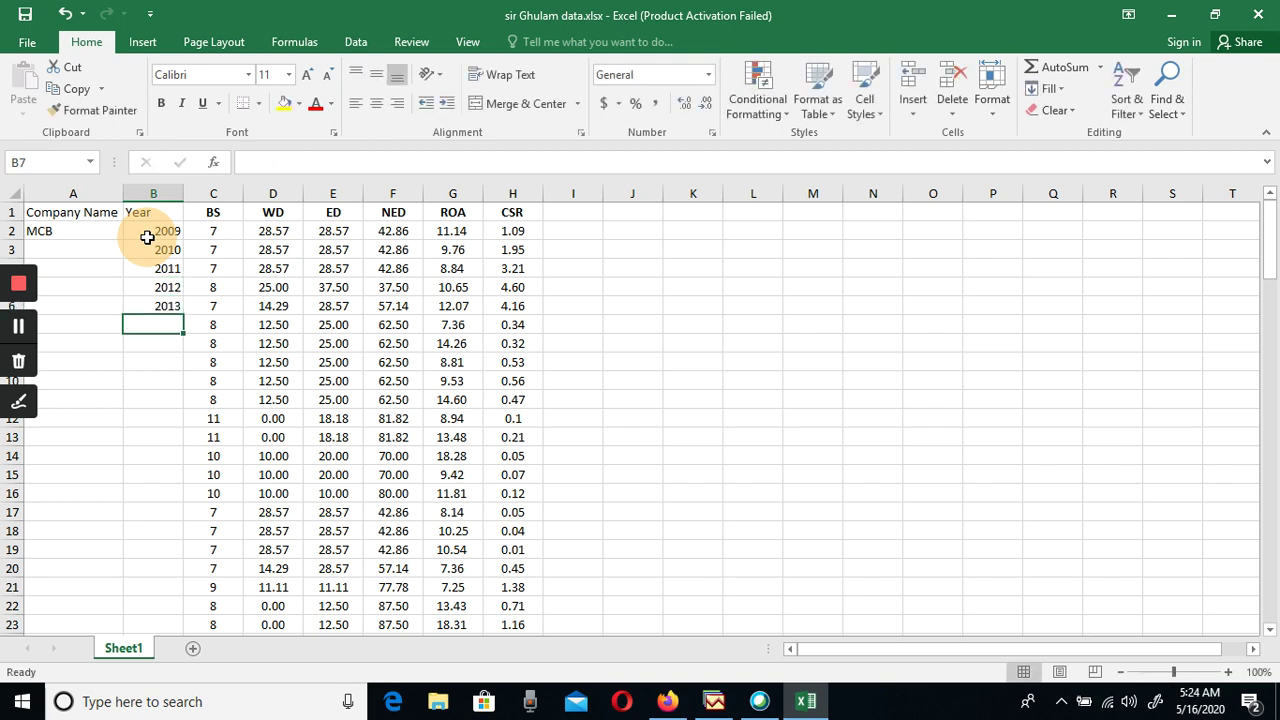
{"action": "type", "text": "20"}
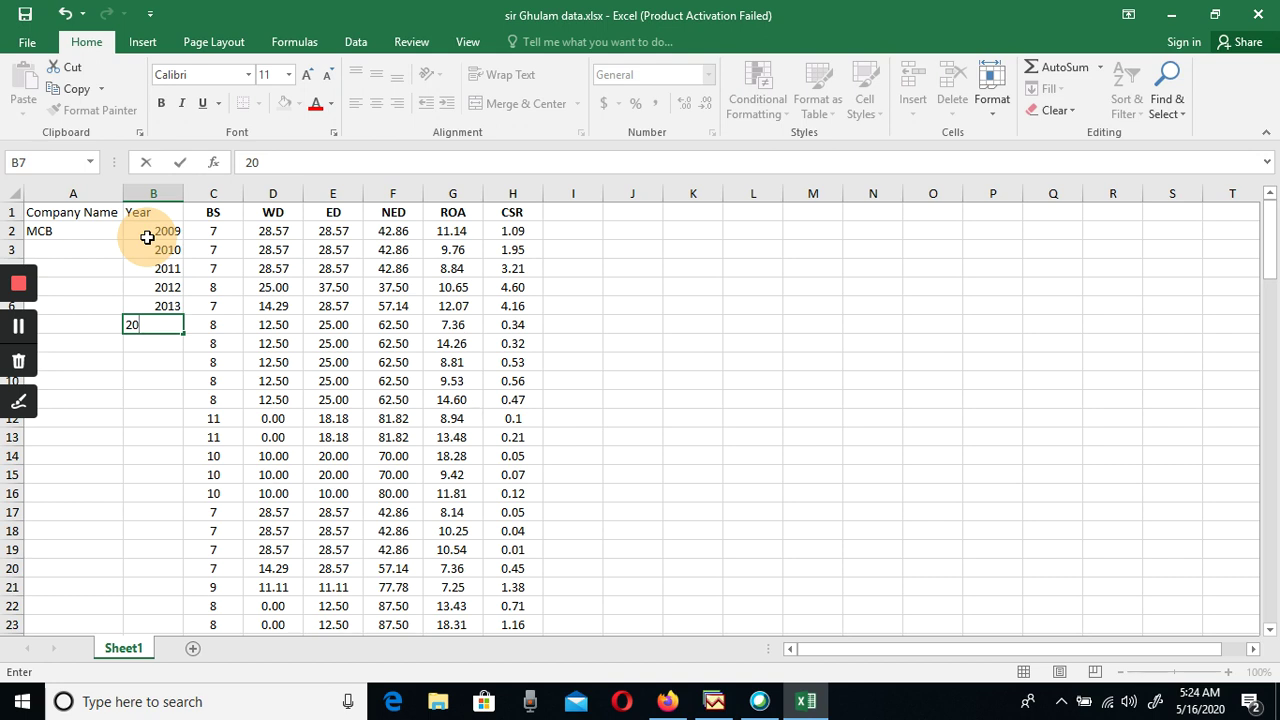
{"action": "type", "text": "14"}
{"action": "key", "text": "Return"}
{"action": "type", "text": "2015"}
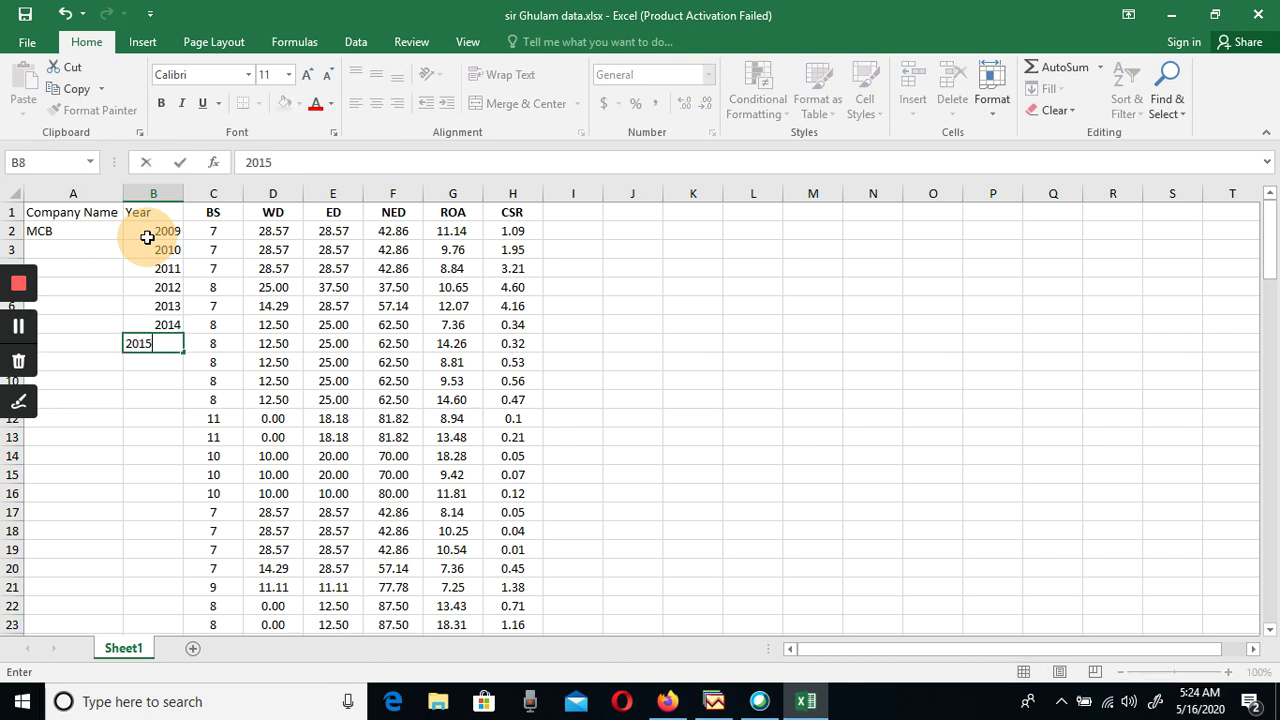
{"action": "key", "text": "Return"}
{"action": "type", "text": "2016"}
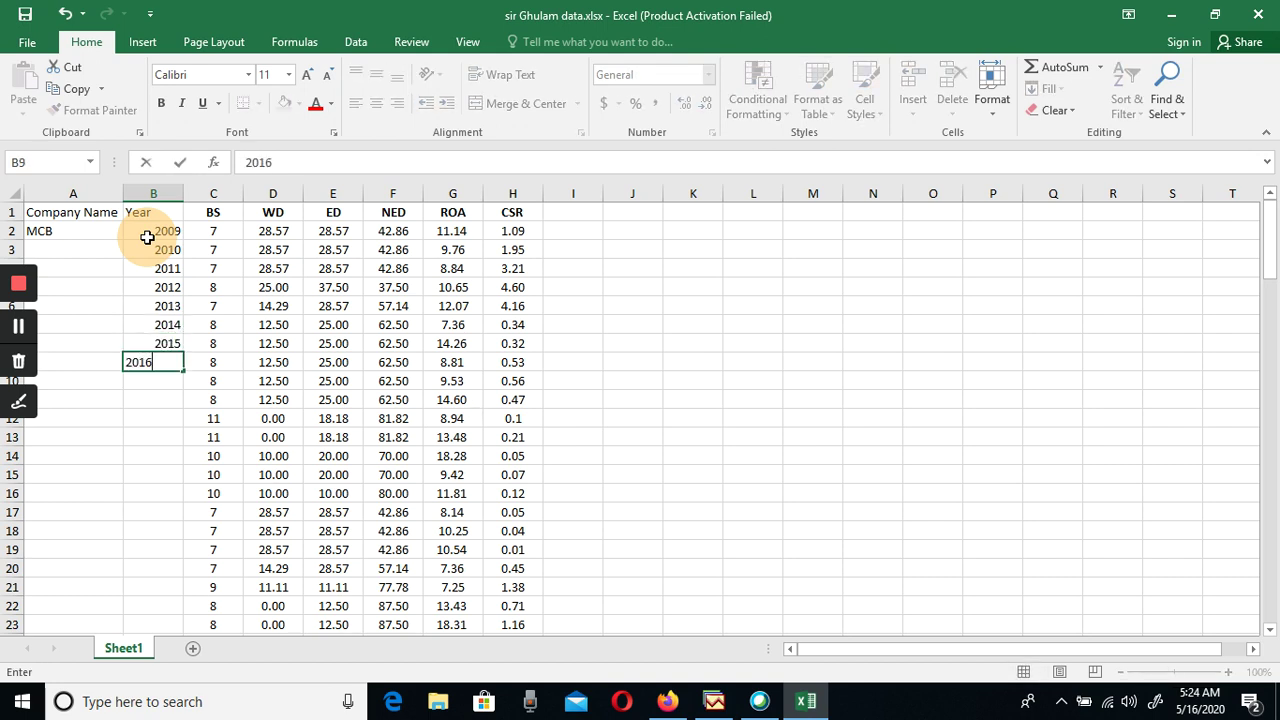
{"action": "key", "text": "Return"}
{"action": "type", "text": "2017"}
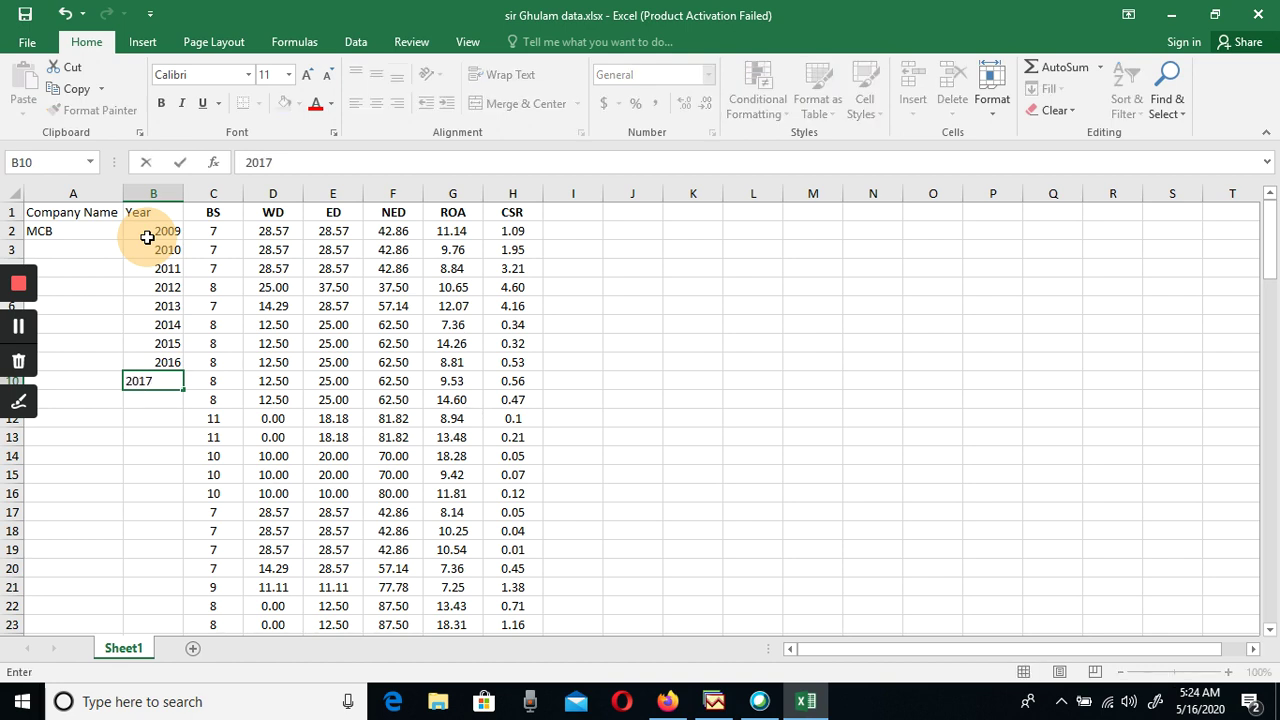
{"action": "key", "text": "Return"}
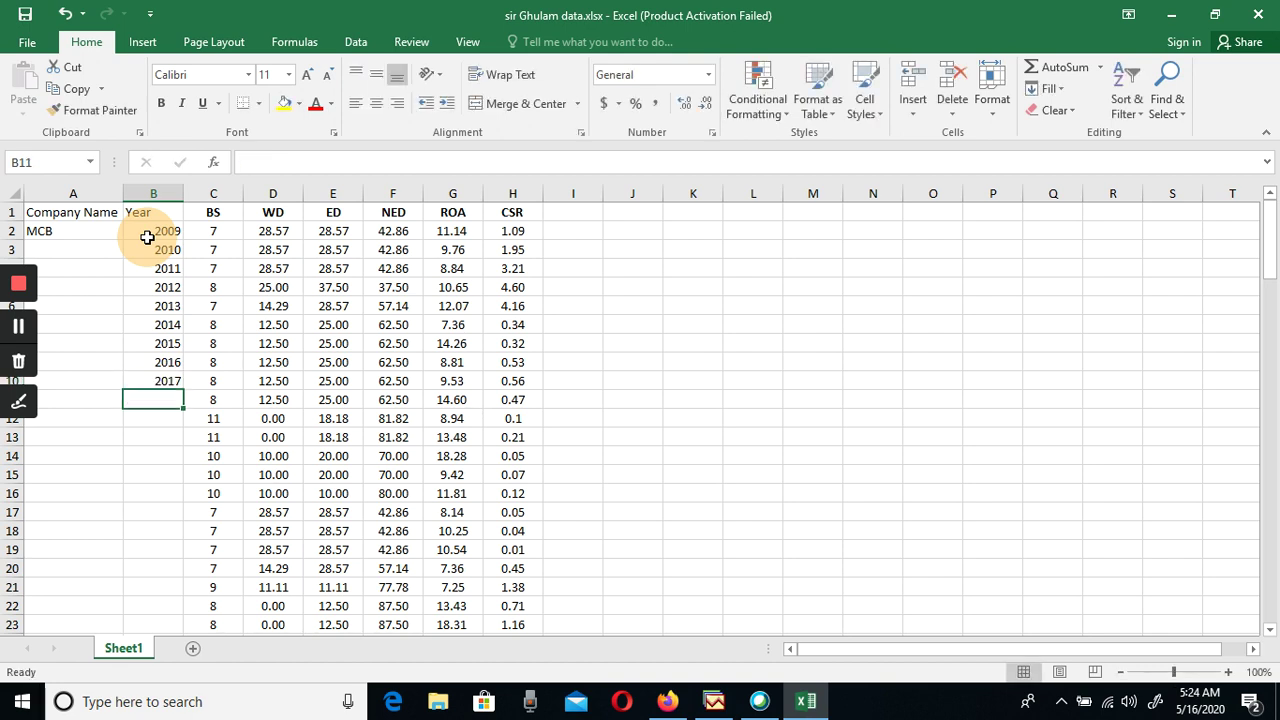
{"action": "type", "text": "2018"}
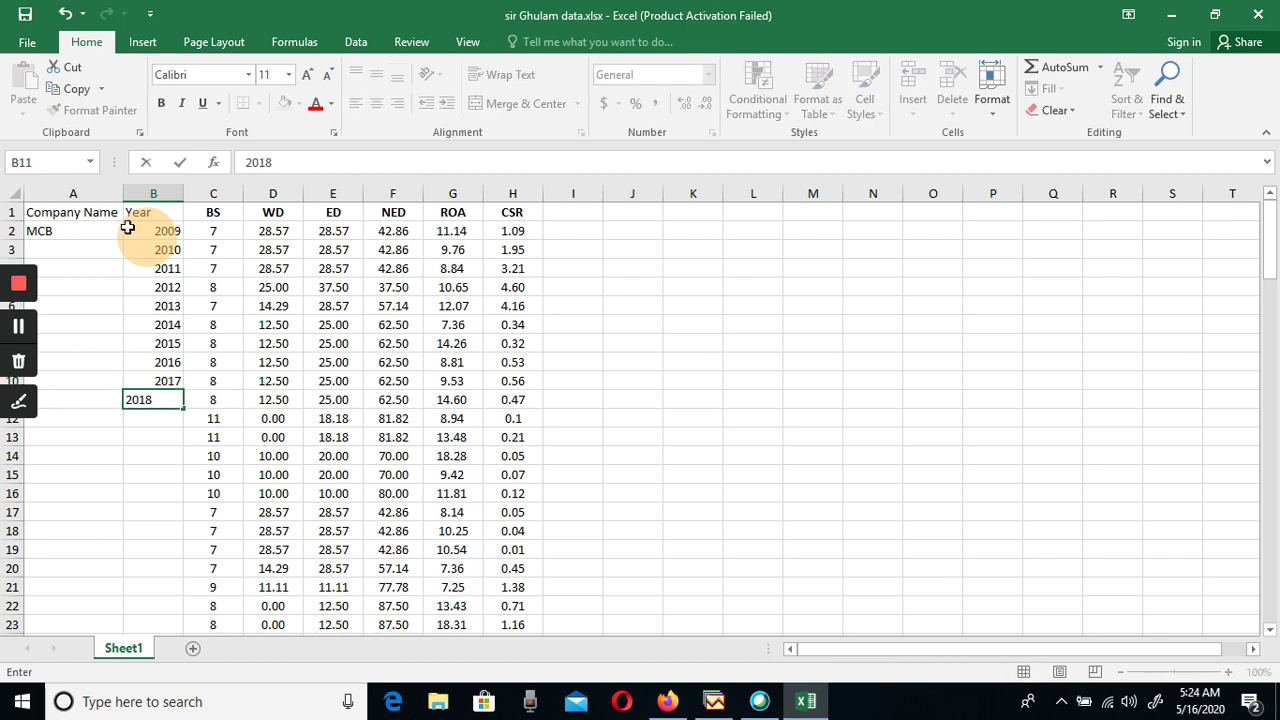
{"action": "left_click", "coordinate": [153, 435]}
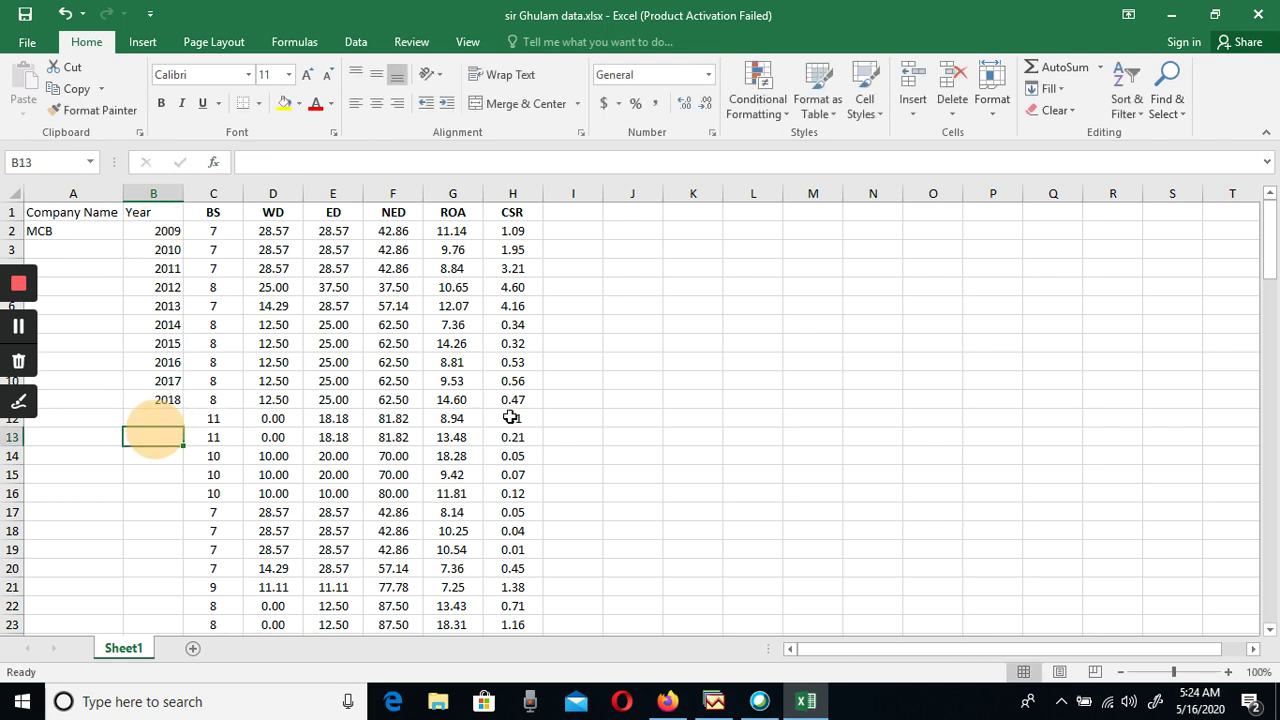
Copy the company name MCB from A2 into cells A3 to A11 alongside the years
{"action": "left_click", "coordinate": [63, 232]}
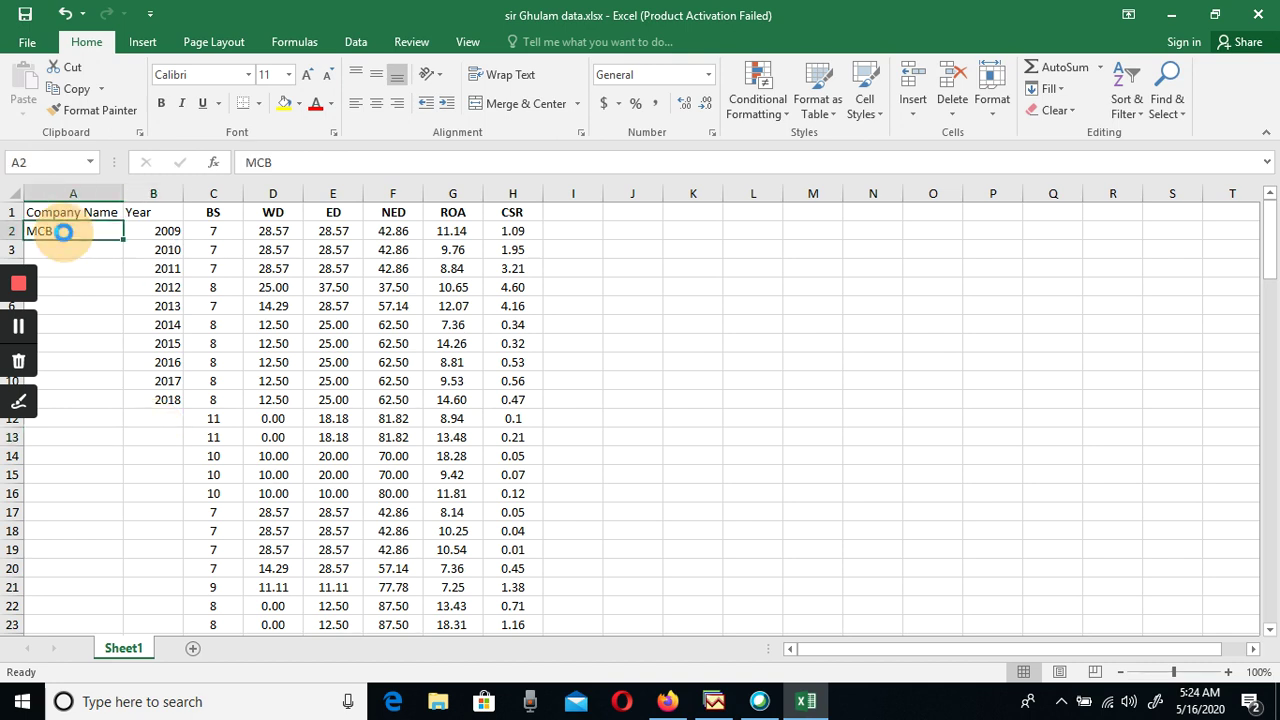
{"action": "key", "text": "ctrl+c"}
{"action": "left_click", "coordinate": [68, 248]}
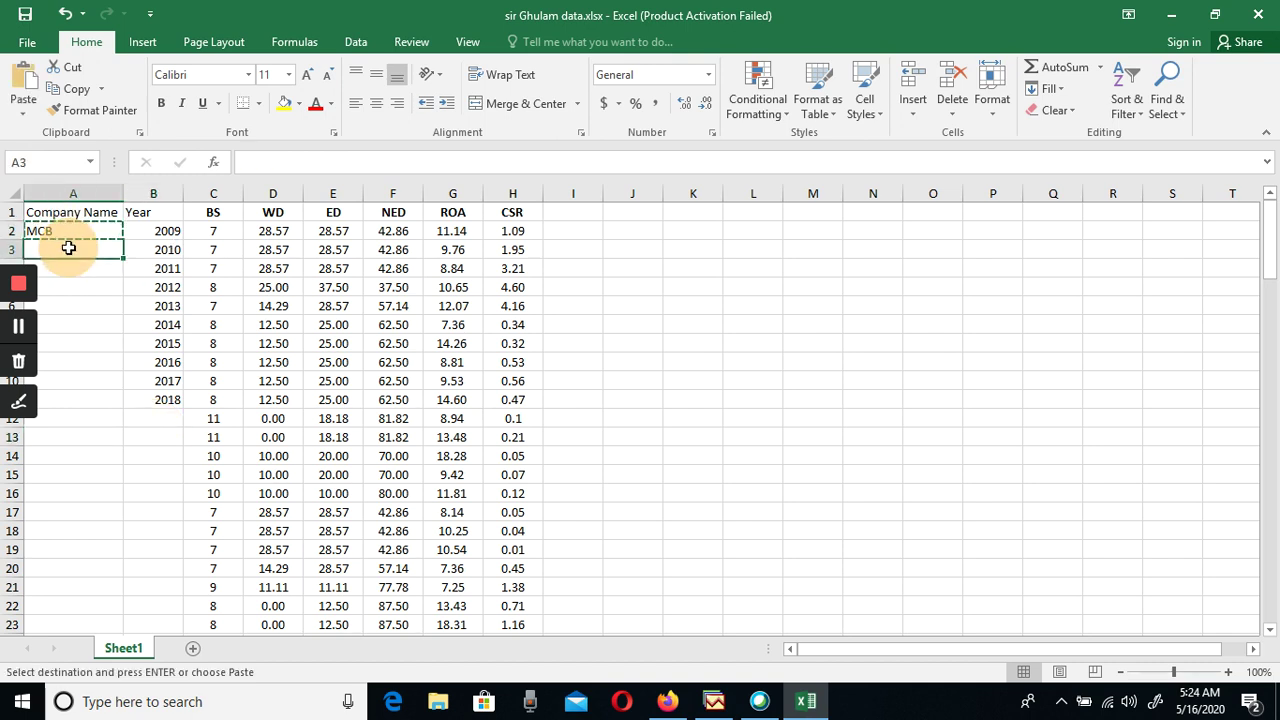
{"action": "key", "text": "shift+Down"}
{"action": "key", "text": "shift+Down"}
{"action": "key", "text": "shift+Down"}
{"action": "key", "text": "shift+Down"}
{"action": "key", "text": "shift+Down"}
{"action": "key", "text": "shift+Down"}
{"action": "key", "text": "shift+Down"}
{"action": "key", "text": "shift+Down"}
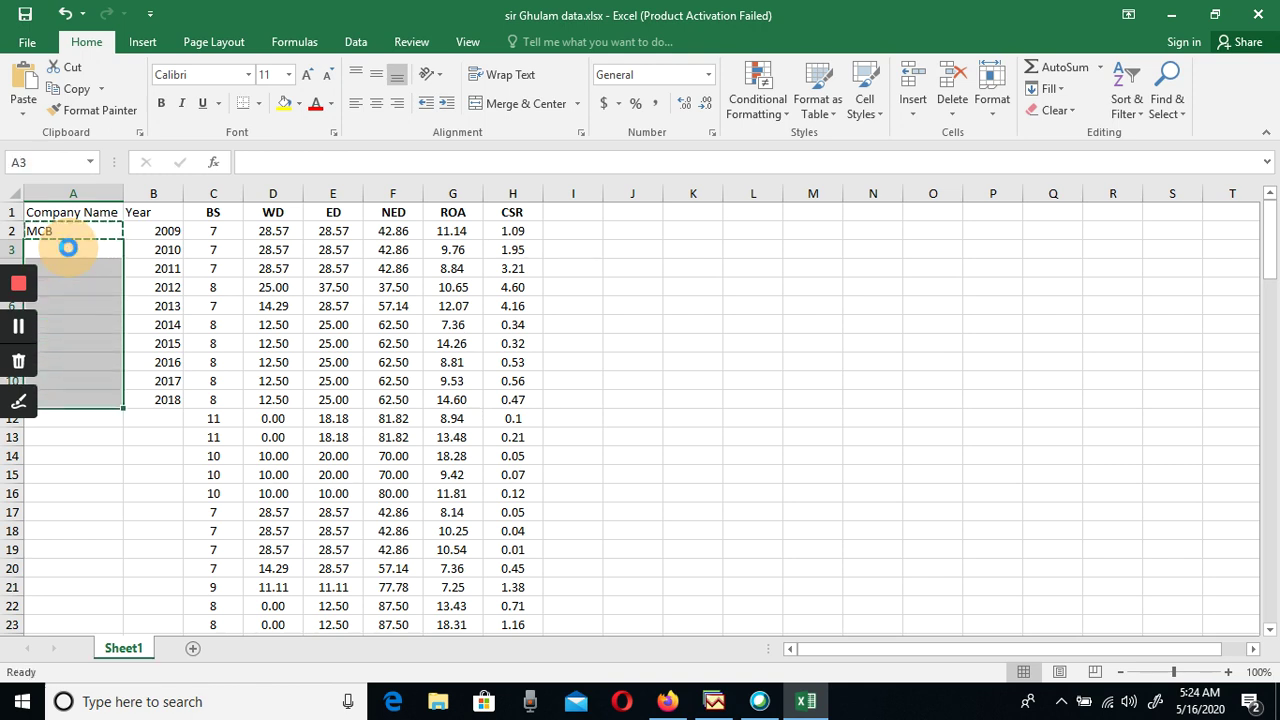
{"action": "key", "text": "ctrl+v"}
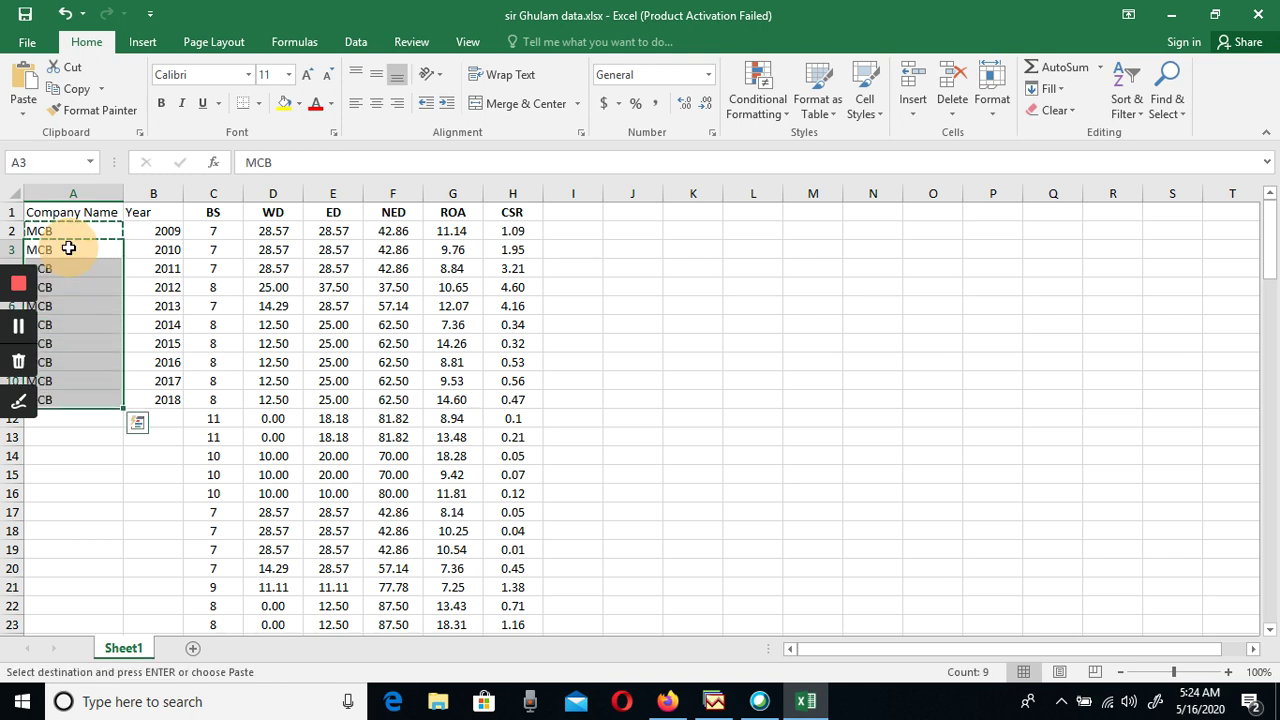
Enter HBL as the second company in cell A12 under Company Name
{"action": "left_click", "coordinate": [71, 414]}
{"action": "type", "text": "HB"}
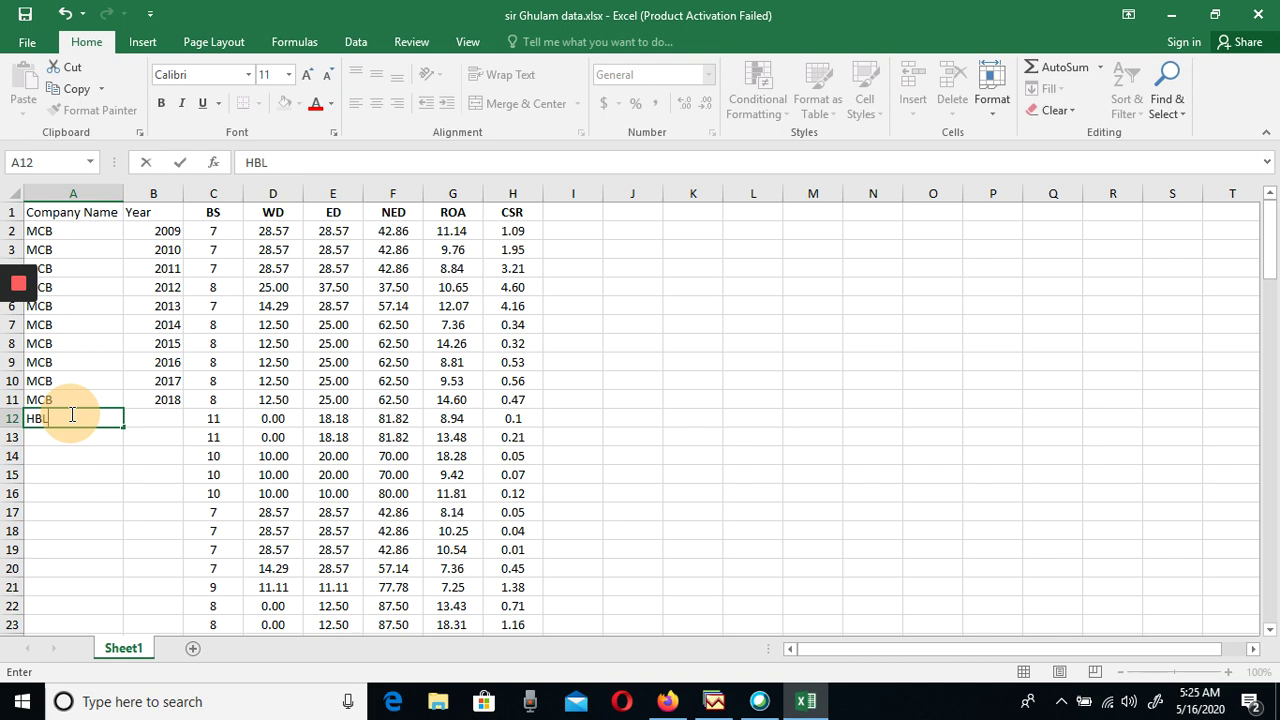
{"action": "type", "text": "L"}
{"action": "left_click", "coordinate": [170, 455]}
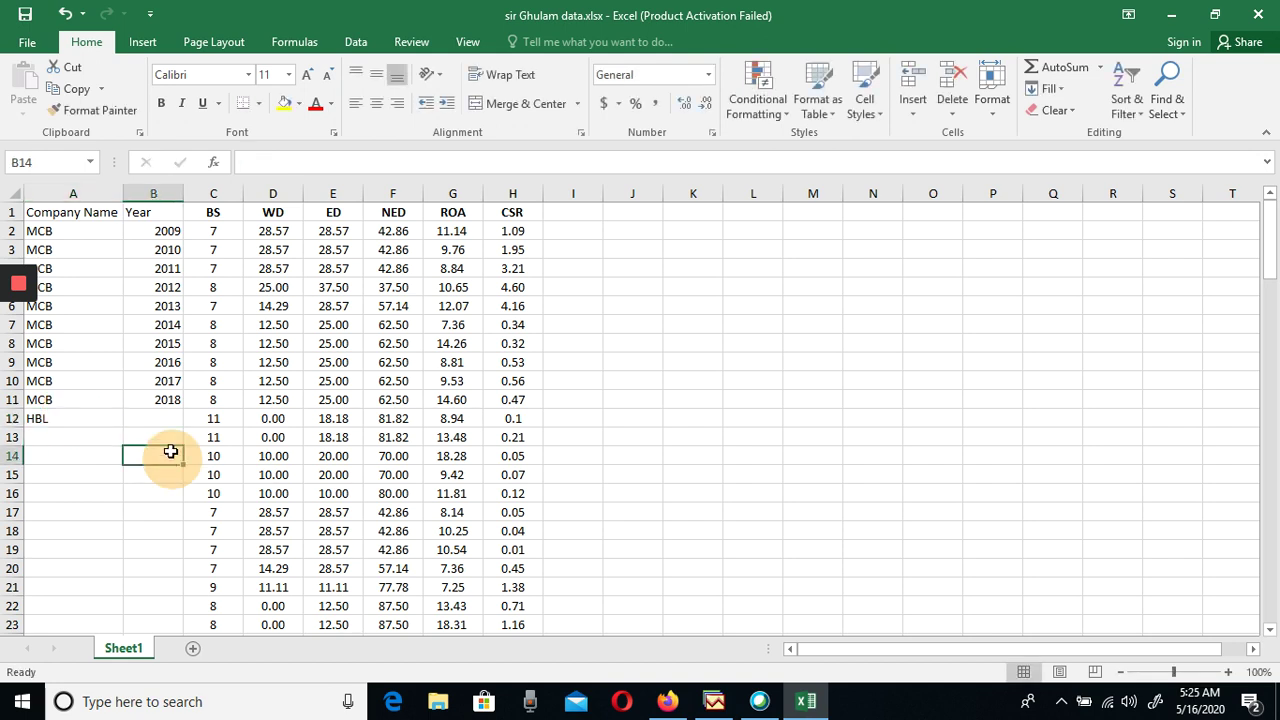
Copy the years 2009–2018 from B2:B11 into the Year column starting at B12 for the second company
{"action": "left_click", "coordinate": [168, 237]}
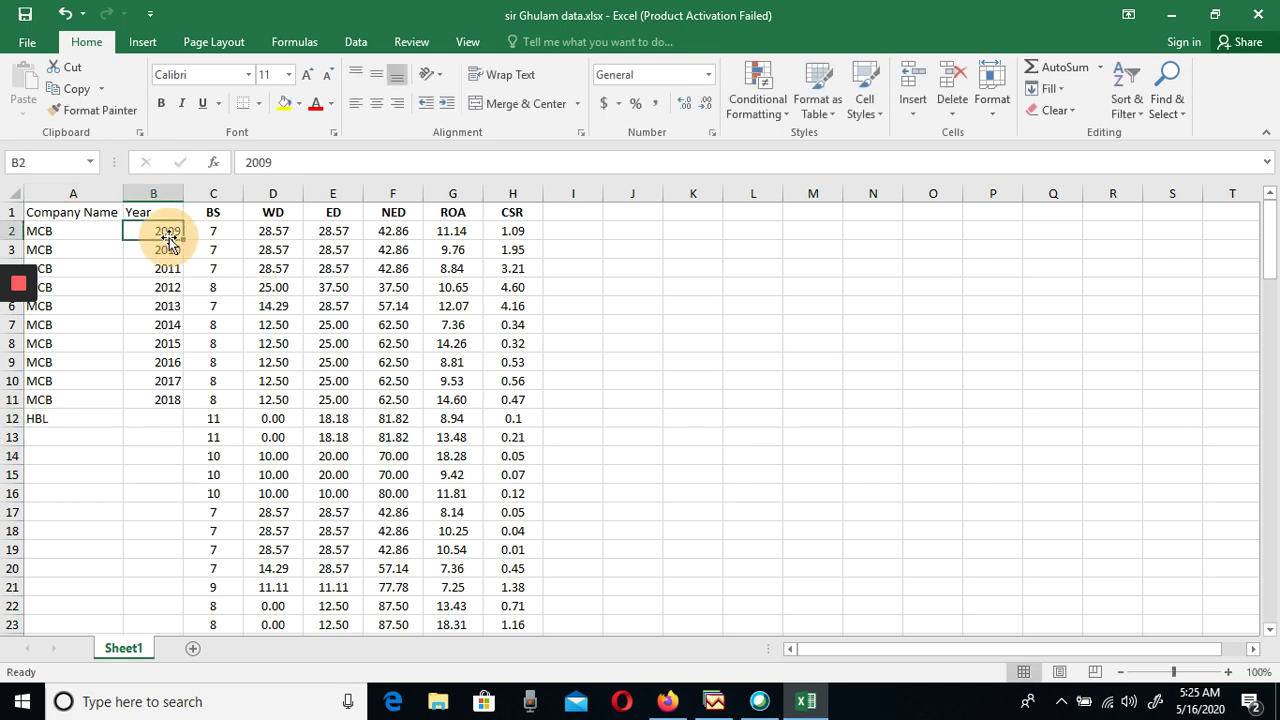
{"action": "key", "text": "shift+Down"}
{"action": "key", "text": "shift+Down"}
{"action": "key", "text": "shift+Down"}
{"action": "key", "text": "shift+Down"}
{"action": "key", "text": "shift+Down"}
{"action": "key", "text": "shift+Down"}
{"action": "key", "text": "shift+Down"}
{"action": "key", "text": "shift+Down"}
{"action": "key", "text": "shift+Down"}
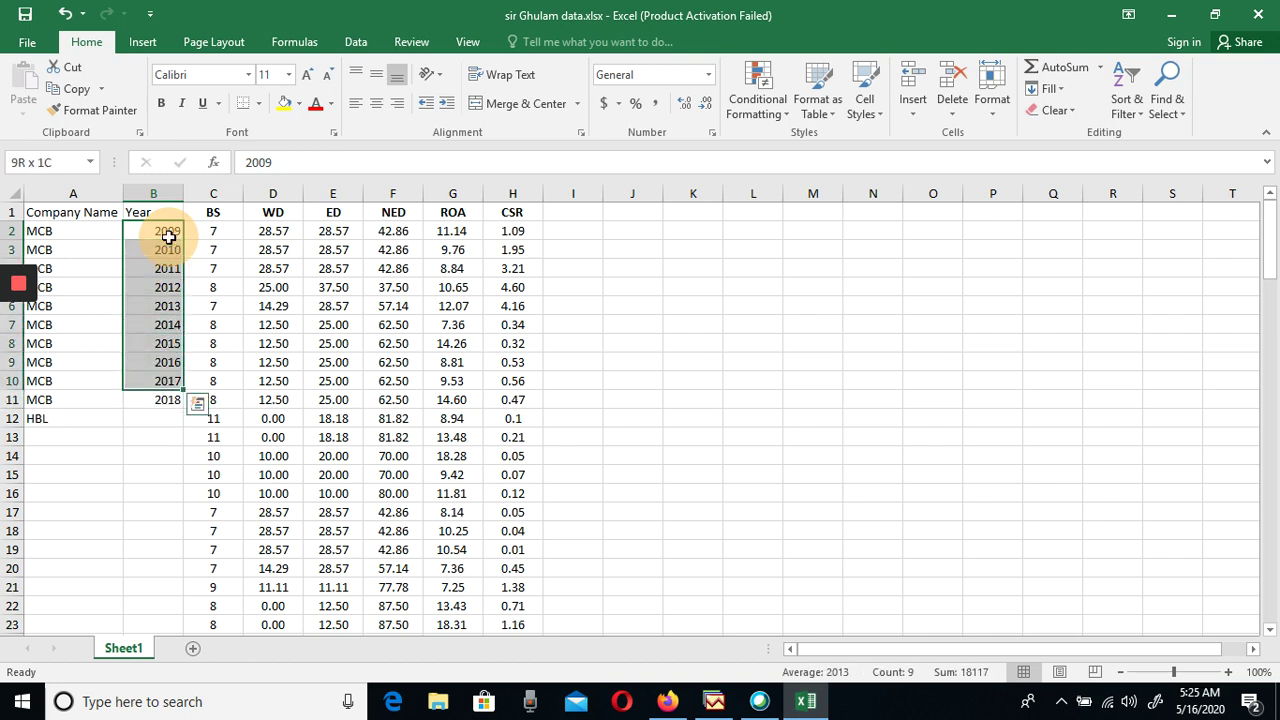
{"action": "key", "text": "ctrl+c"}
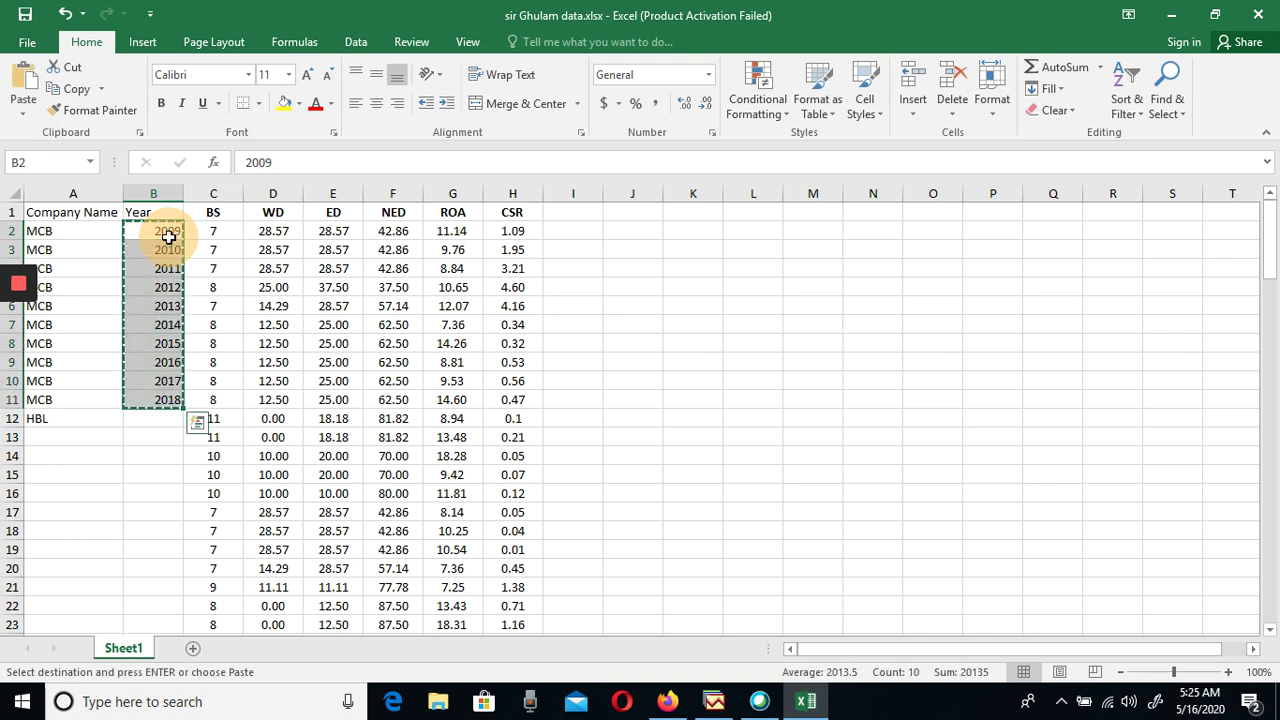
{"action": "left_click", "coordinate": [153, 417]}
{"action": "key", "text": "ctrl+v"}
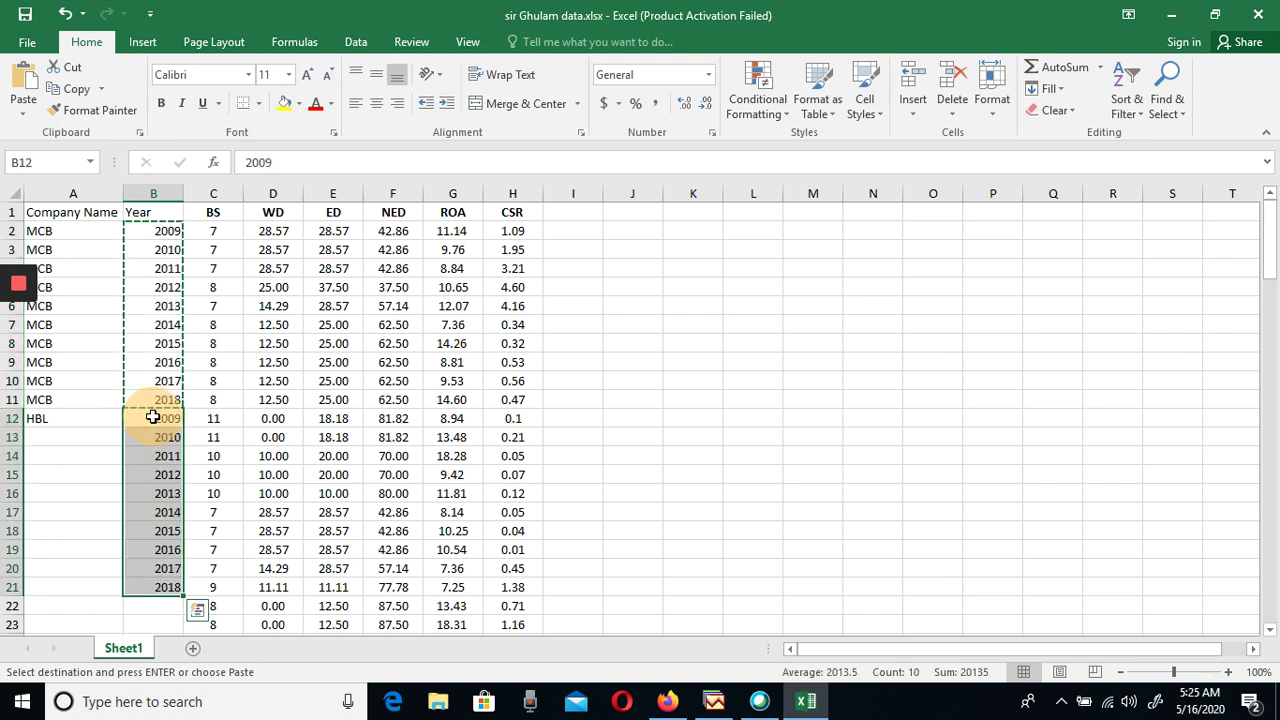
Copy HBL from A12 into cells A13 to A21 and clear the pending copy
{"action": "left_click", "coordinate": [66, 418]}
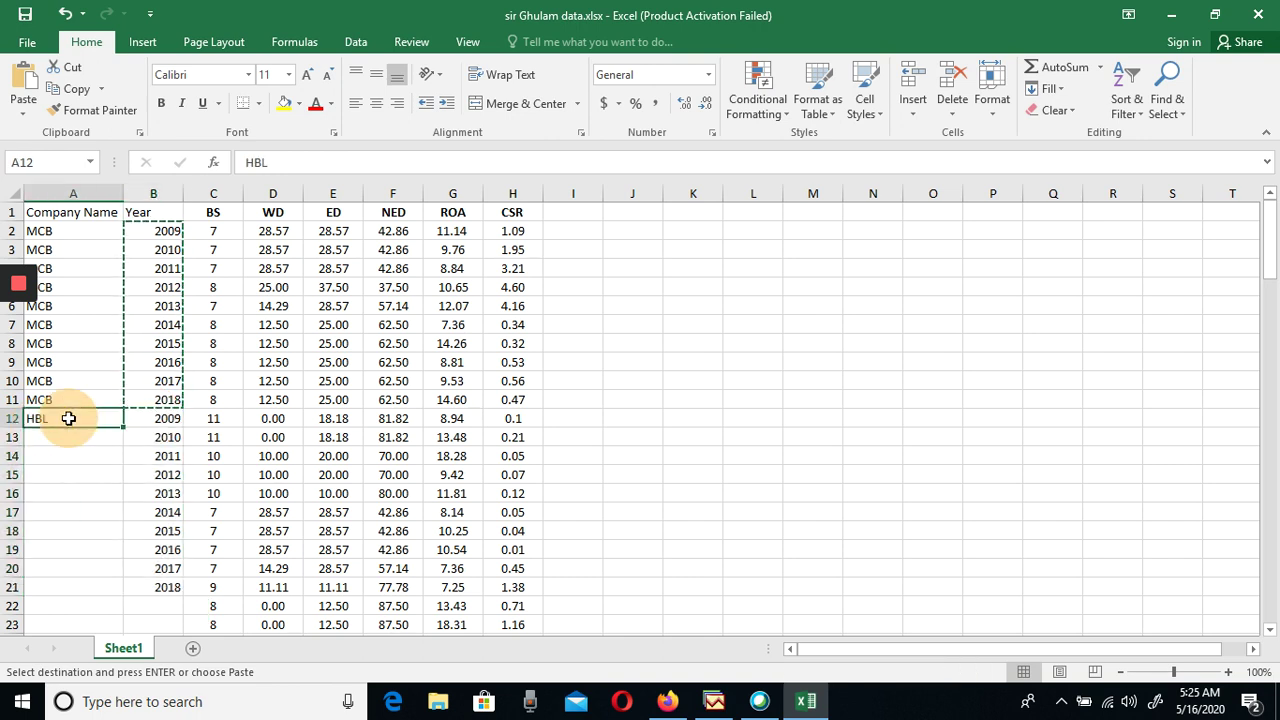
{"action": "key", "text": "ctrl+c"}
{"action": "left_click_drag", "start_coordinate": [71, 441], "coordinate": [71, 587]}
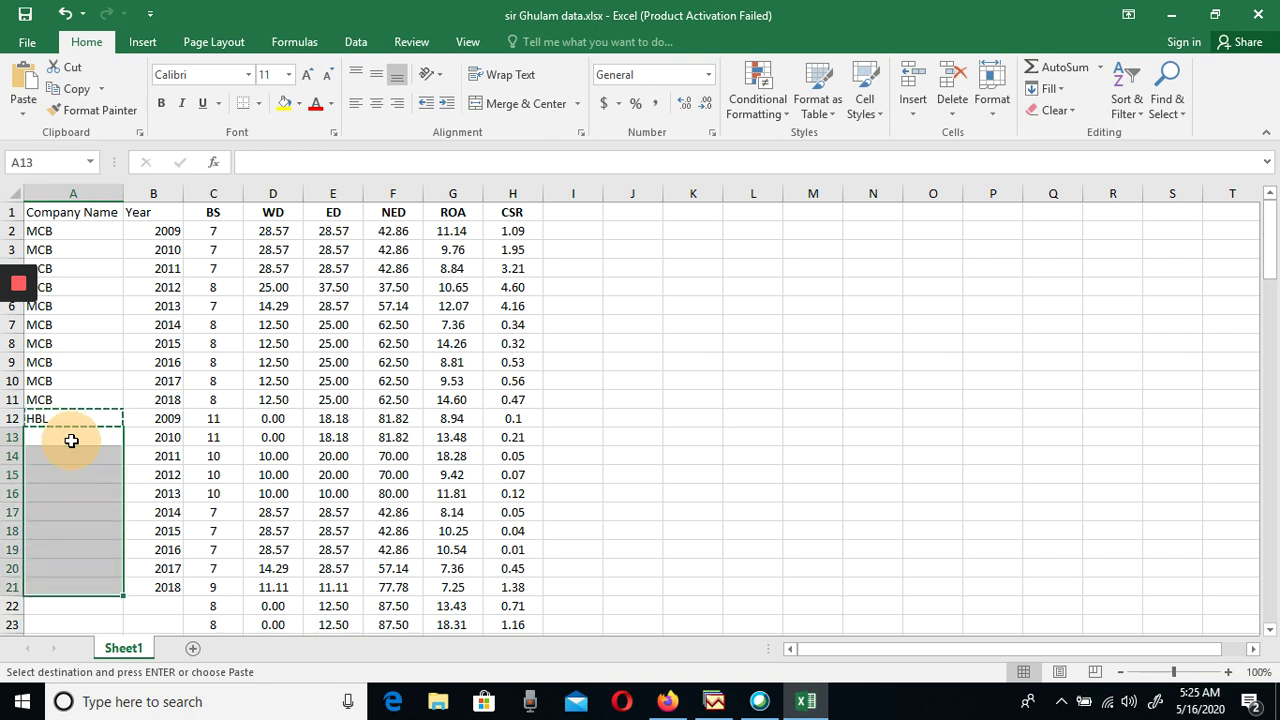
{"action": "key", "text": "ctrl+v"}
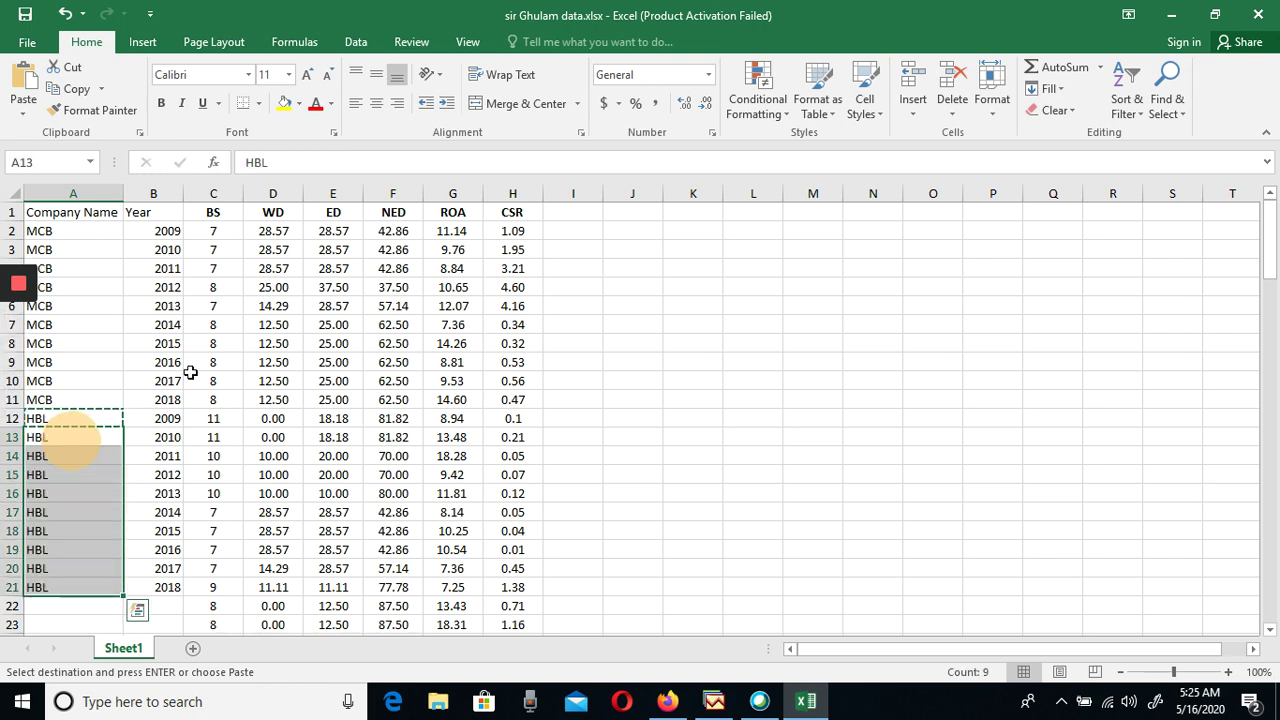
{"action": "key", "text": "Escape"}
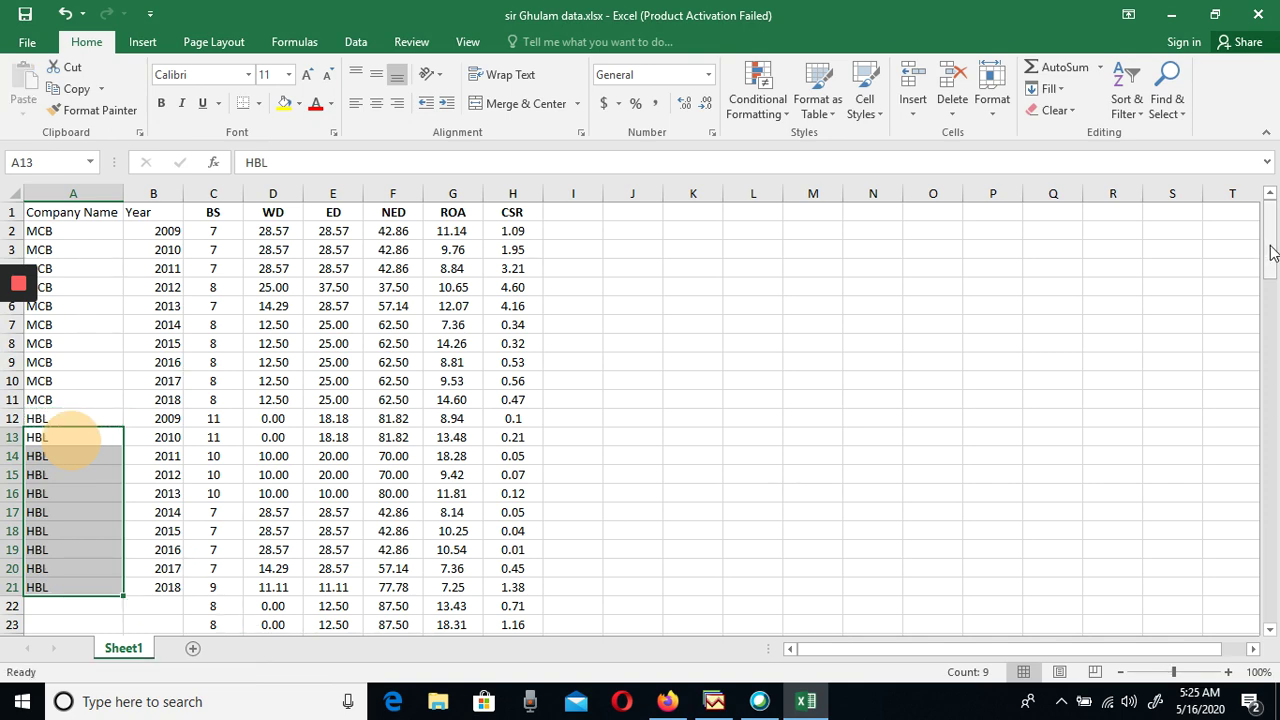
{"action": "left_click_drag", "start_coordinate": [1268, 254], "coordinate": [1268, 195]}
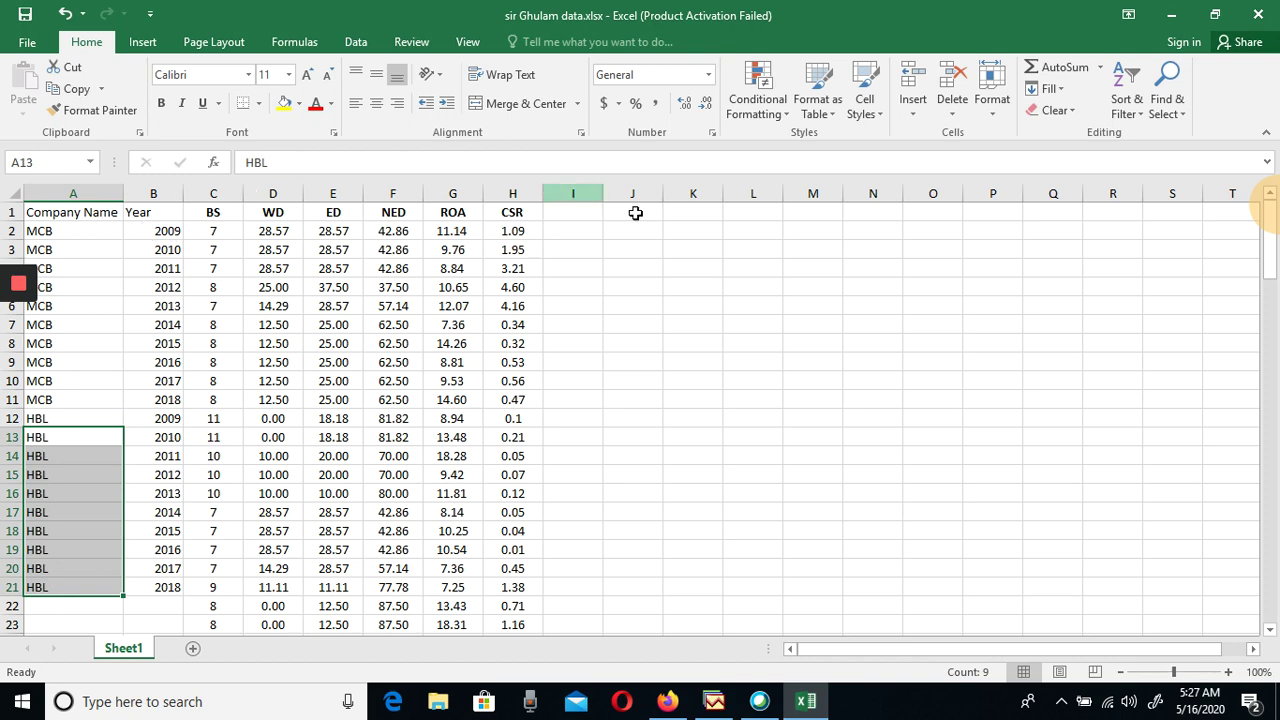
{"action": "mouse_move", "coordinate": [1267, 228]}
{"action": "left_mouse_down"}
{"action": "mouse_move", "coordinate": [1249, 429]}
{"action": "mouse_move", "coordinate": [1251, 560]}
{"action": "mouse_move", "coordinate": [1267, 615]}
{"action": "mouse_move", "coordinate": [1232, 331]}
{"action": "mouse_move", "coordinate": [1266, 222]}
{"action": "left_mouse_up"}
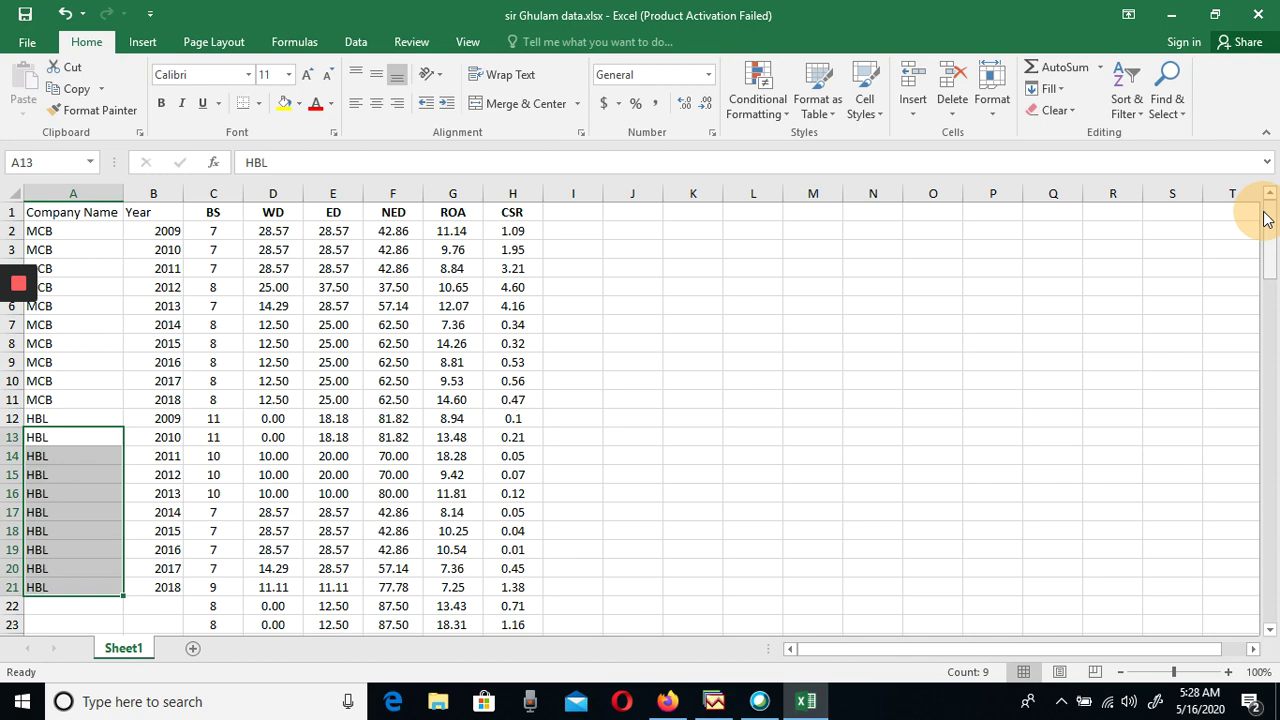
Switch to EViews and close the untitled group to return to the workfile's object list
{"action": "left_click", "coordinate": [712, 703]}
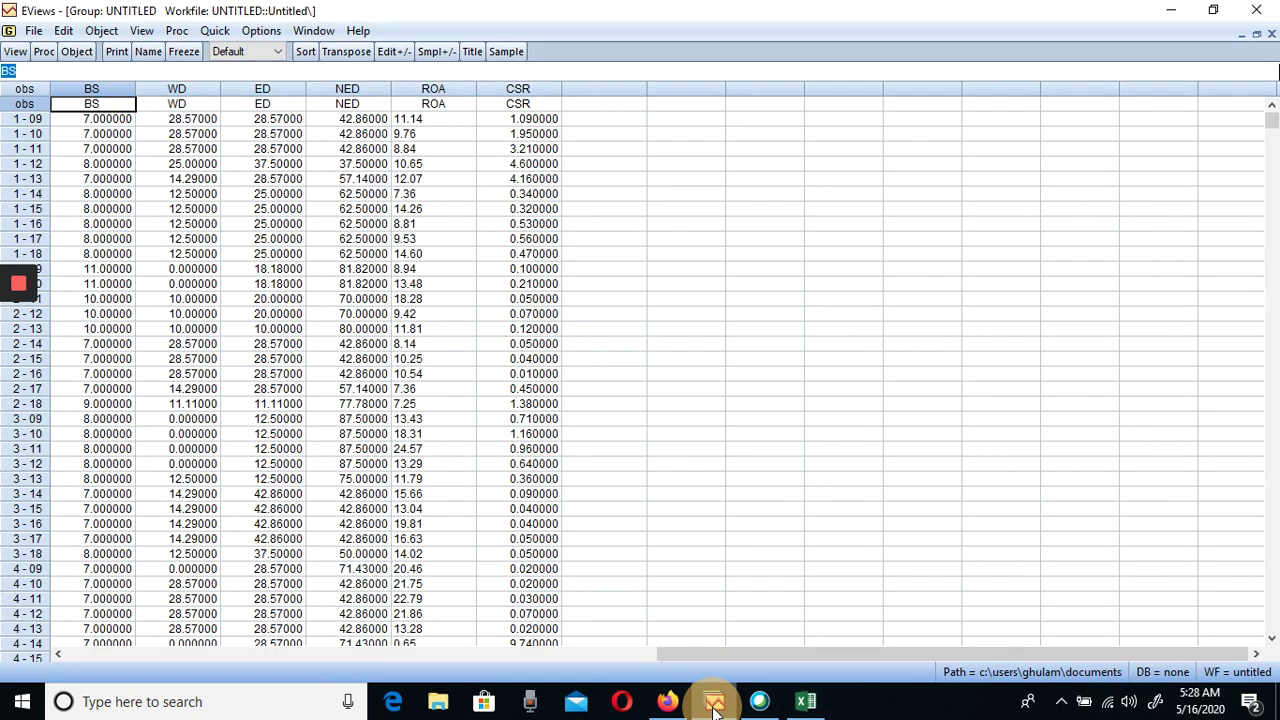
{"action": "left_click", "coordinate": [1271, 34]}
{"action": "left_click", "coordinate": [588, 386]}
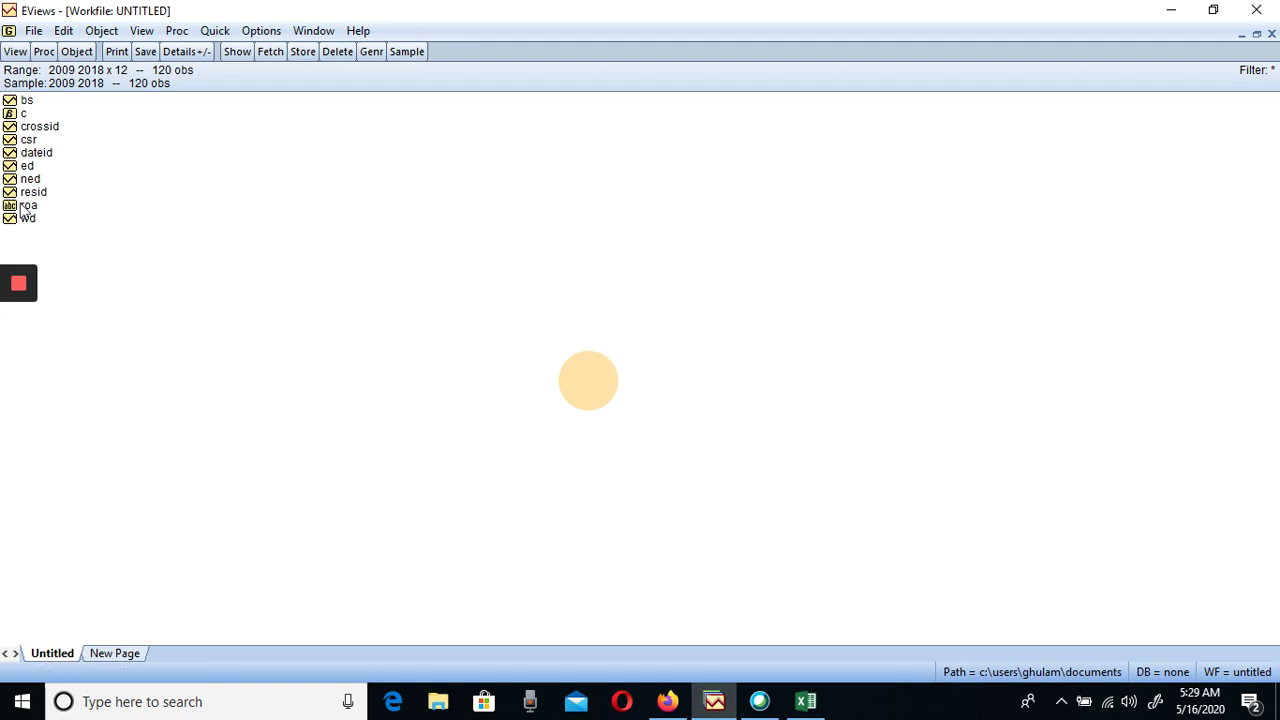
Open the roa series from the workfile and examine its values through the last observation
{"action": "double_click", "coordinate": [27, 206]}
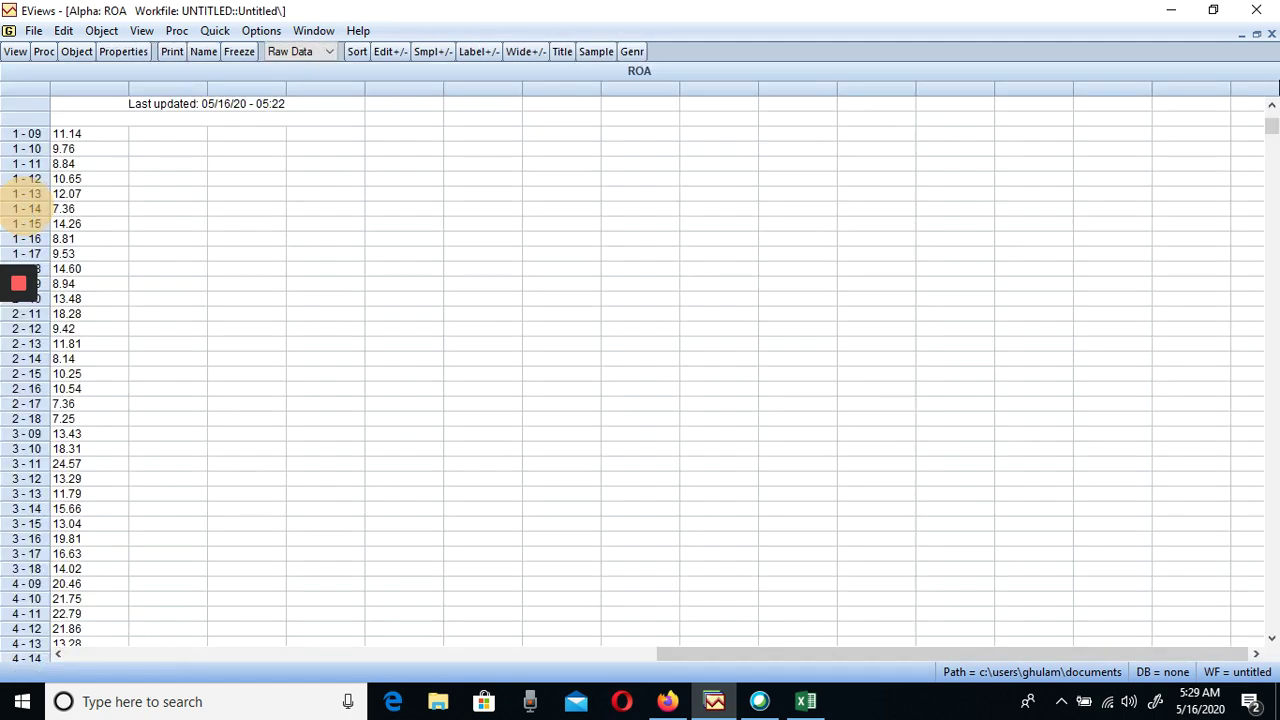
{"action": "left_click_drag", "start_coordinate": [1271, 126], "coordinate": [1275, 642]}
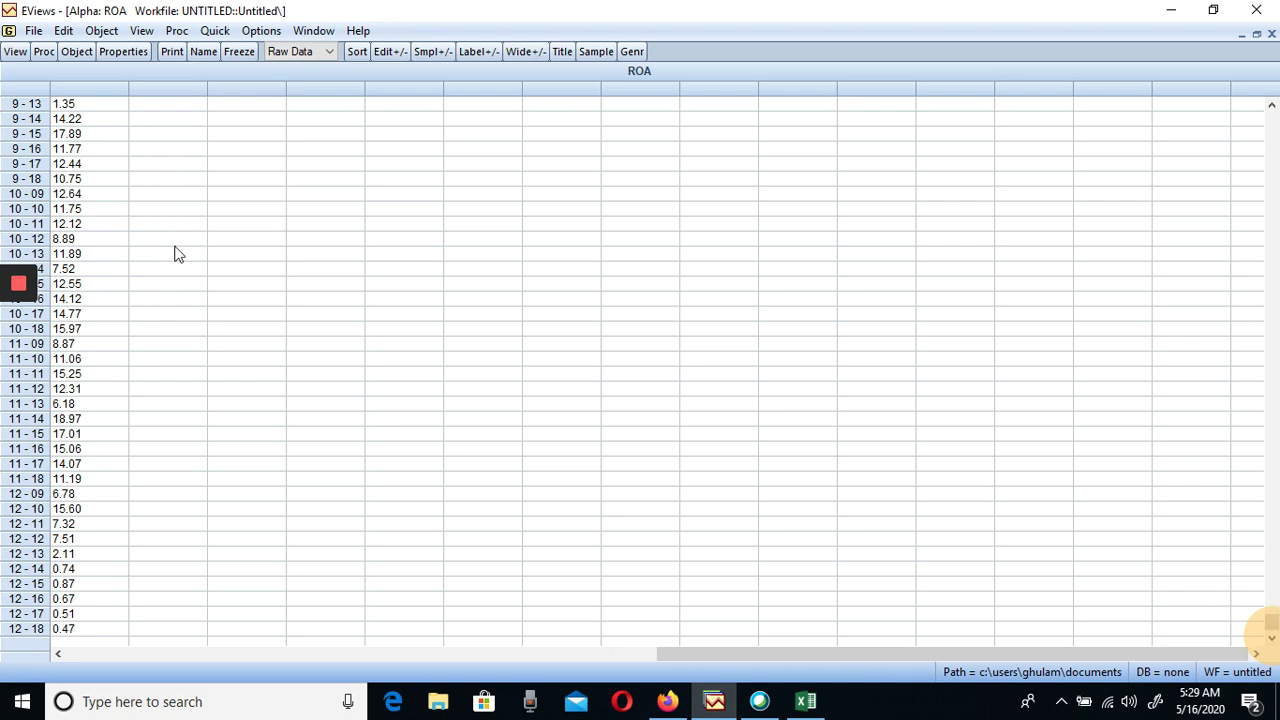
Close the roa series and the untitled workfile, discarding the workfile without saving
{"action": "left_click", "coordinate": [18, 53]}
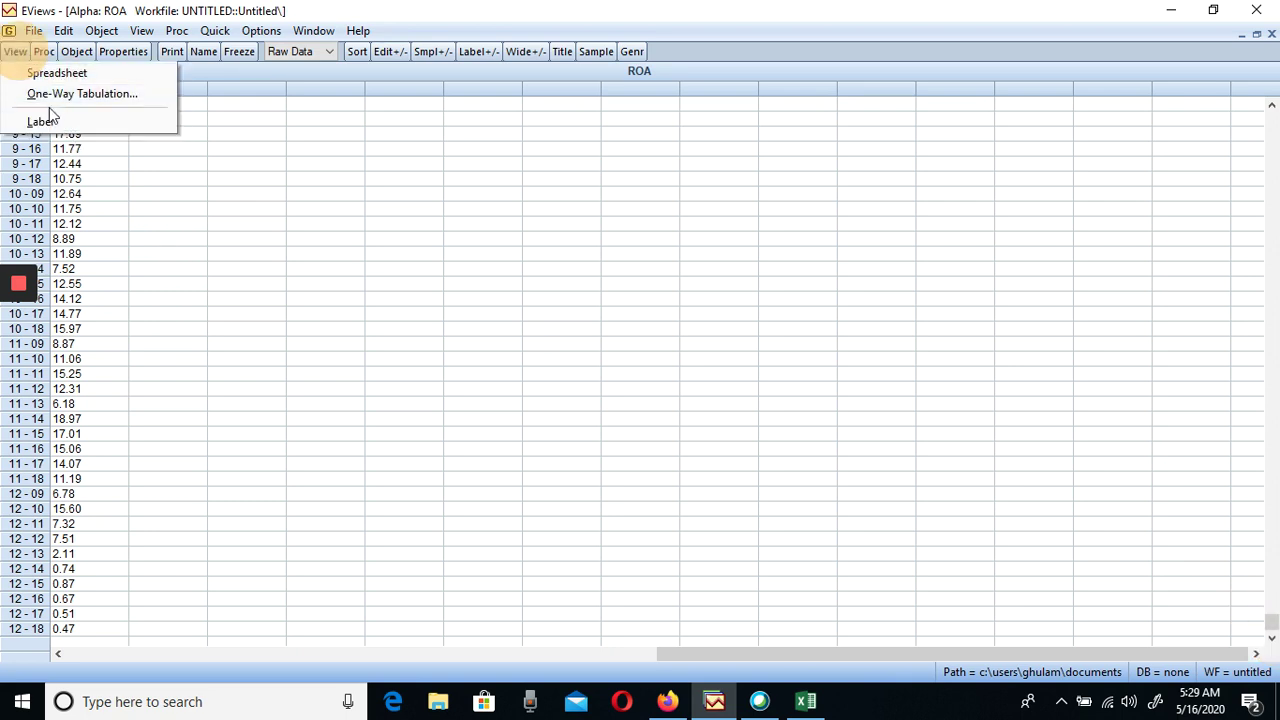
{"action": "left_click", "coordinate": [287, 362]}
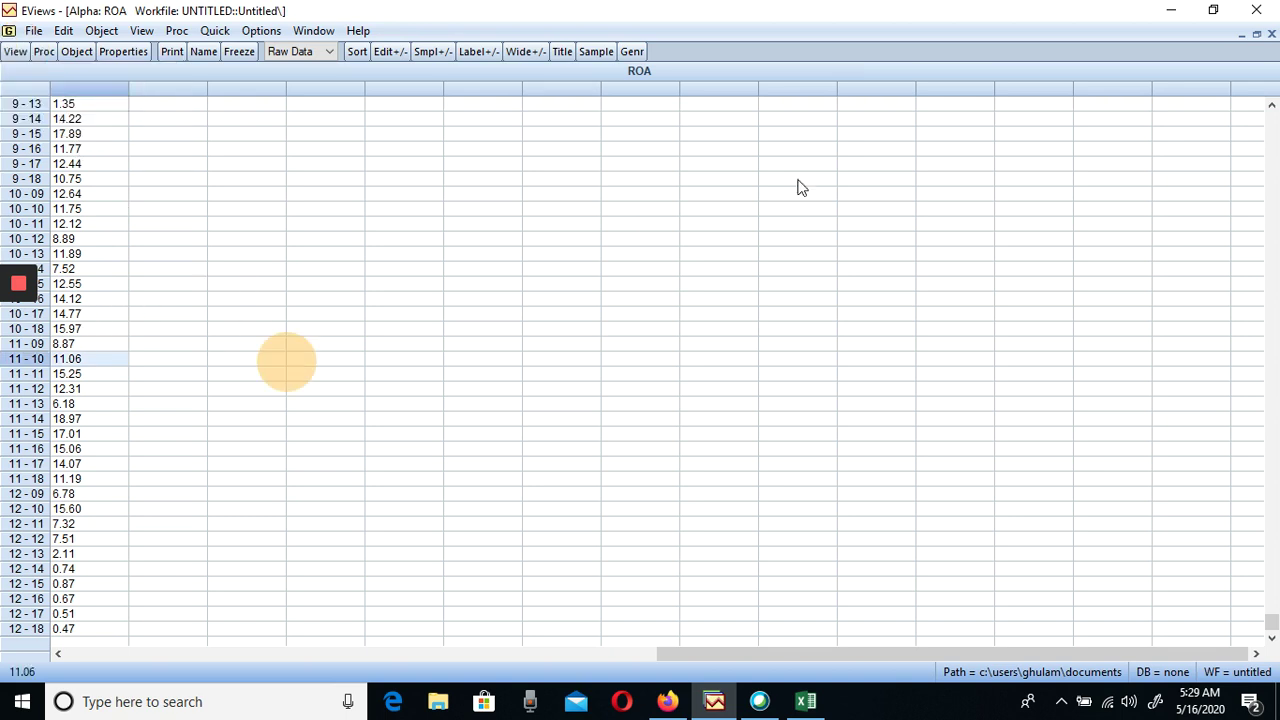
{"action": "left_click", "coordinate": [1271, 35]}
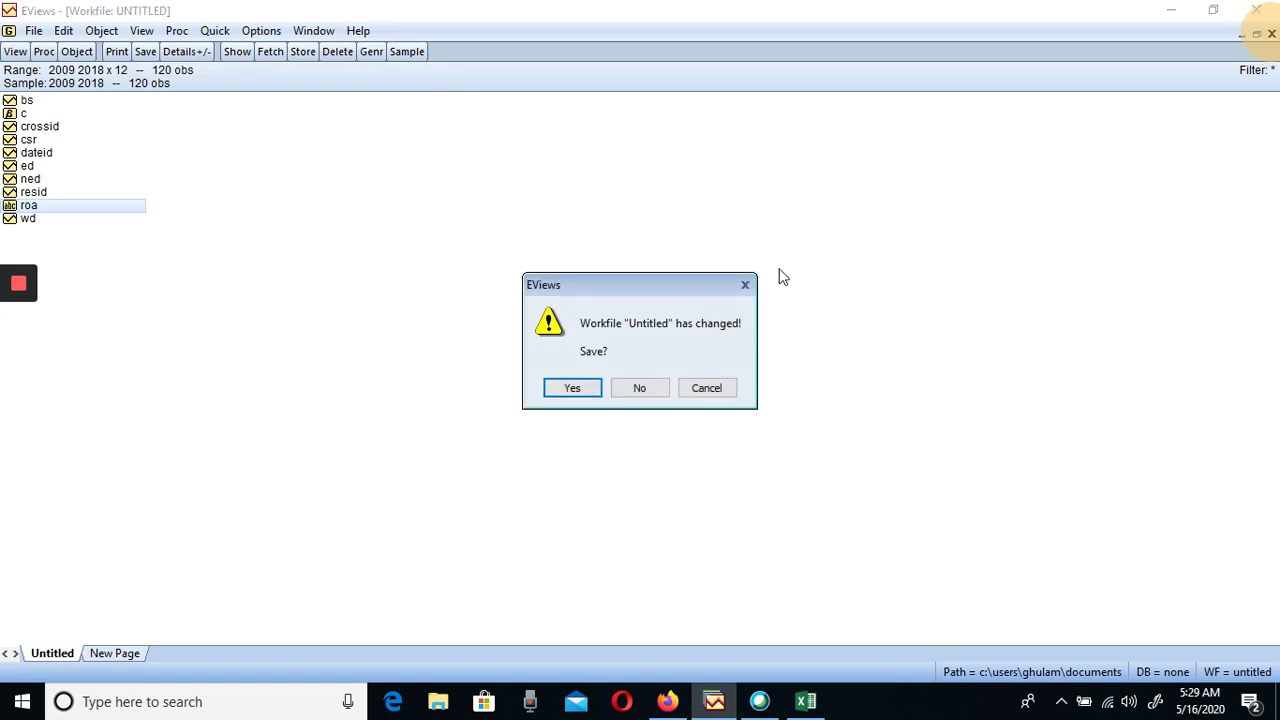
{"action": "left_click", "coordinate": [637, 391]}
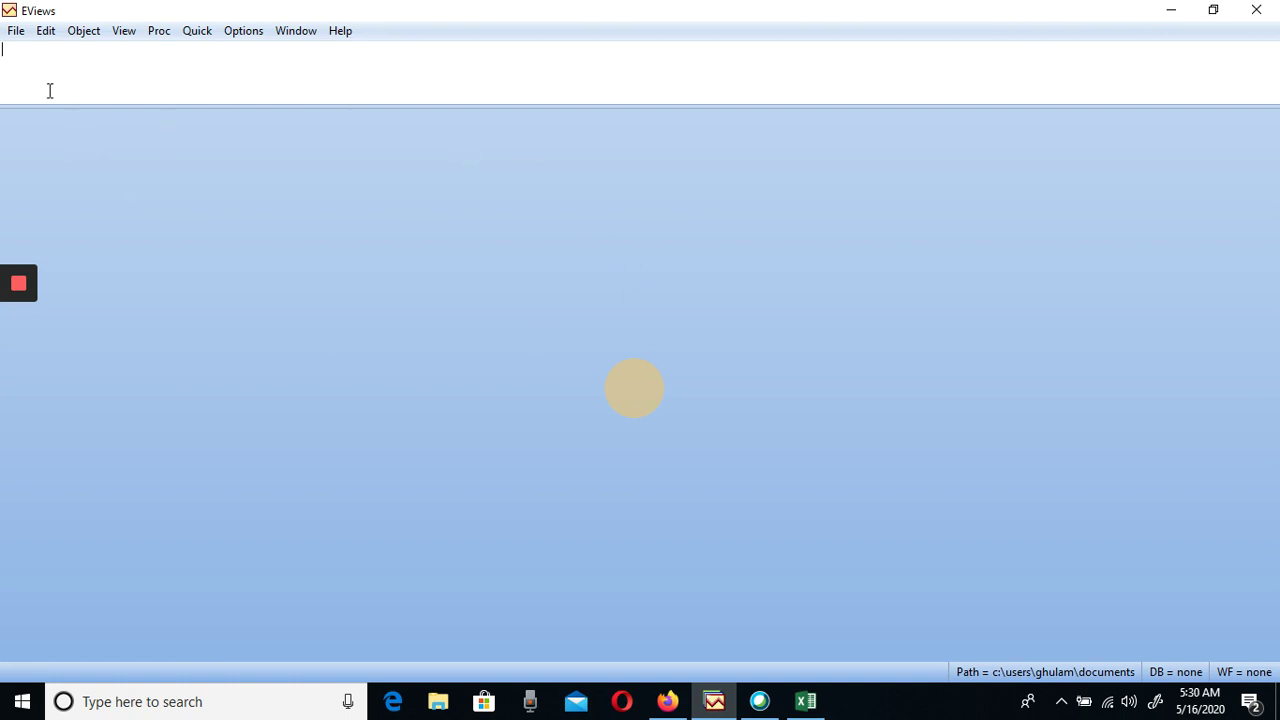
Create a balanced panel workfile with annual frequency, start date 2009, end date 2018 and 12 cross sections
{"action": "left_click", "coordinate": [15, 32]}
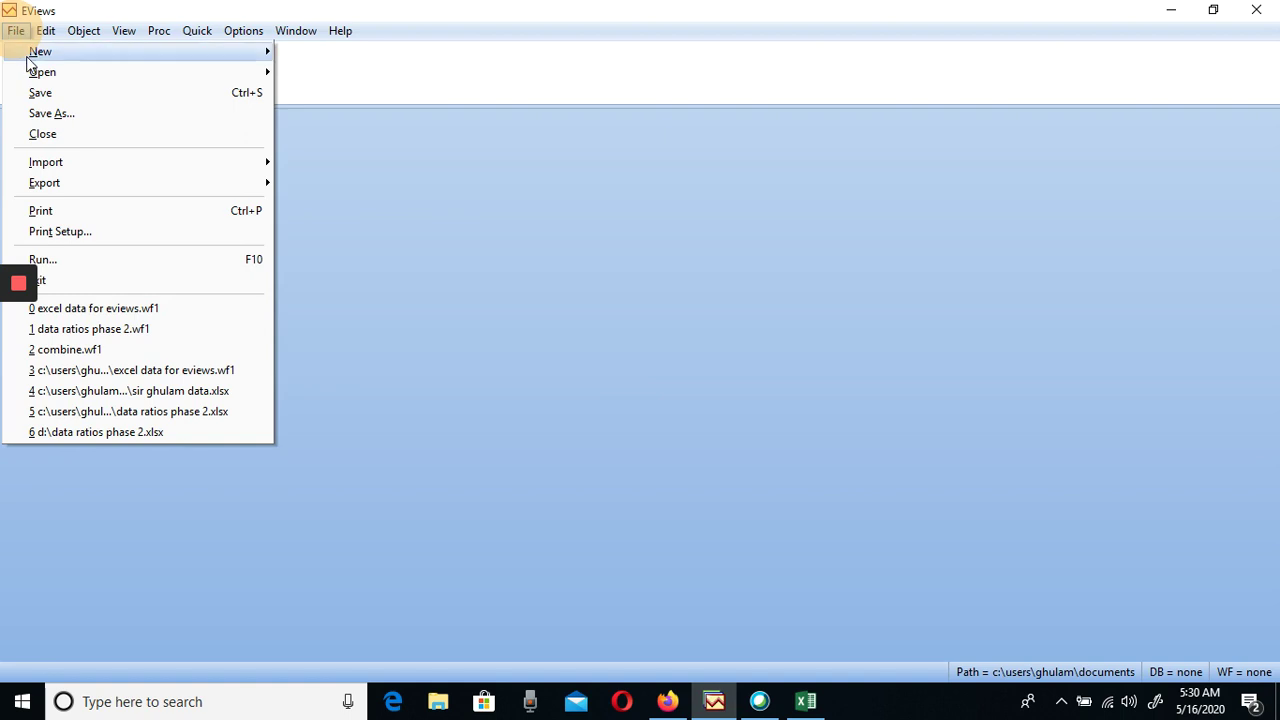
{"action": "mouse_move", "coordinate": [35, 58]}
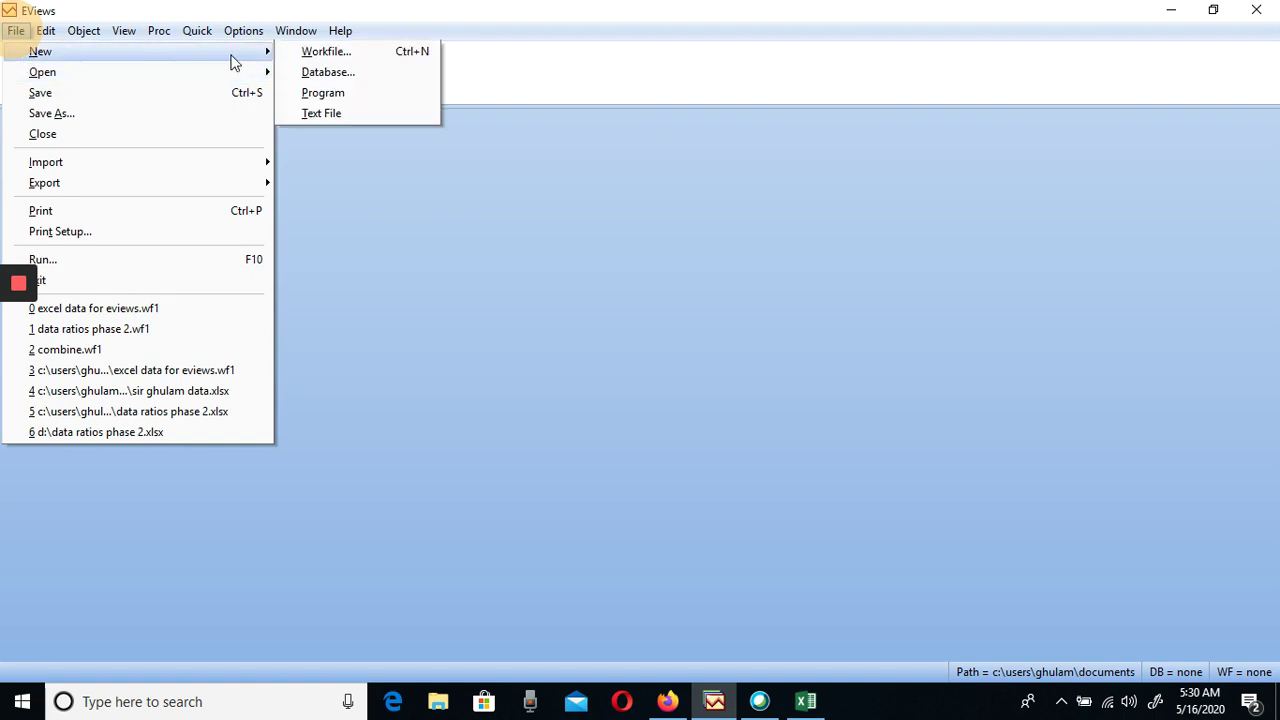
{"action": "left_click", "coordinate": [325, 51]}
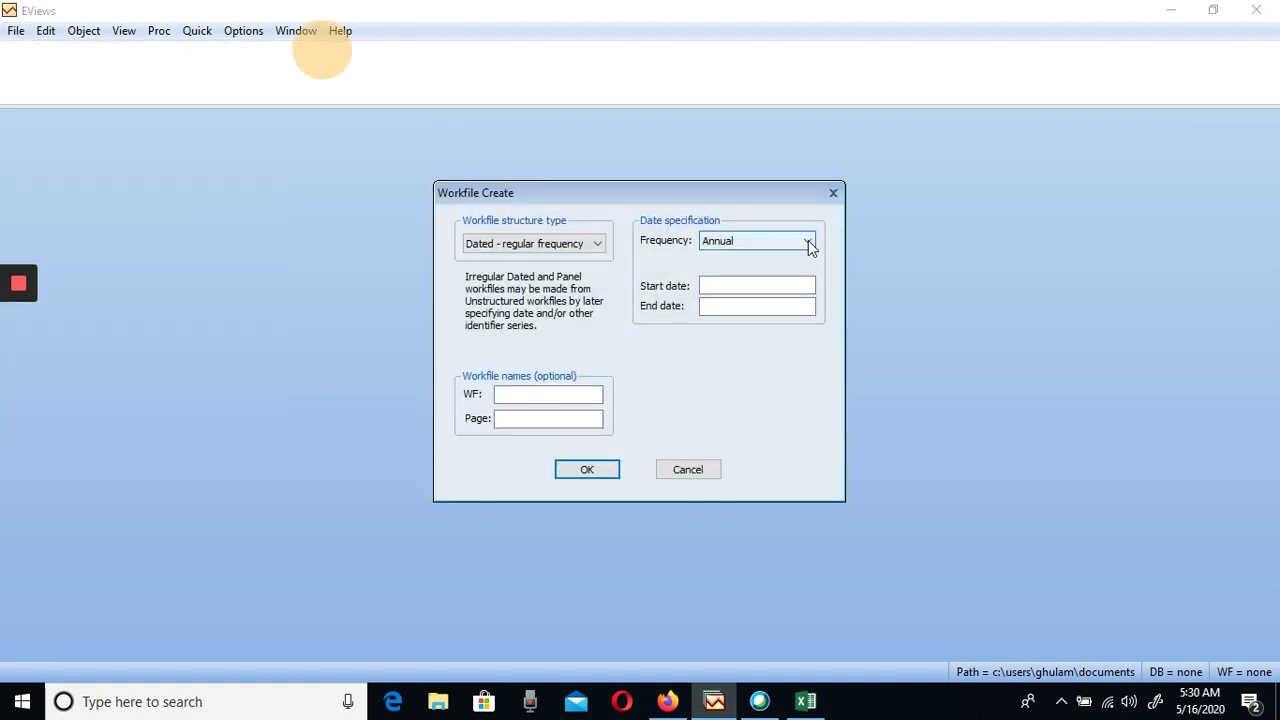
{"action": "left_click", "coordinate": [808, 242]}
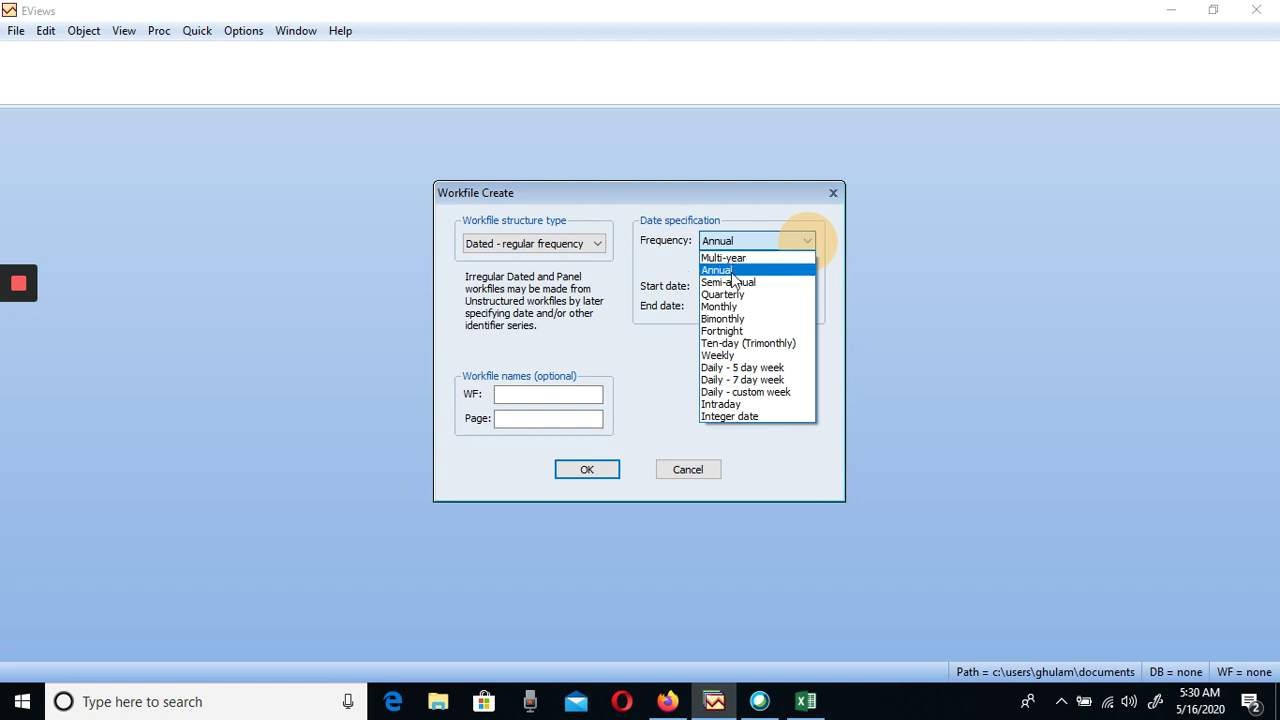
{"action": "left_click", "coordinate": [731, 271]}
{"action": "left_click", "coordinate": [600, 248]}
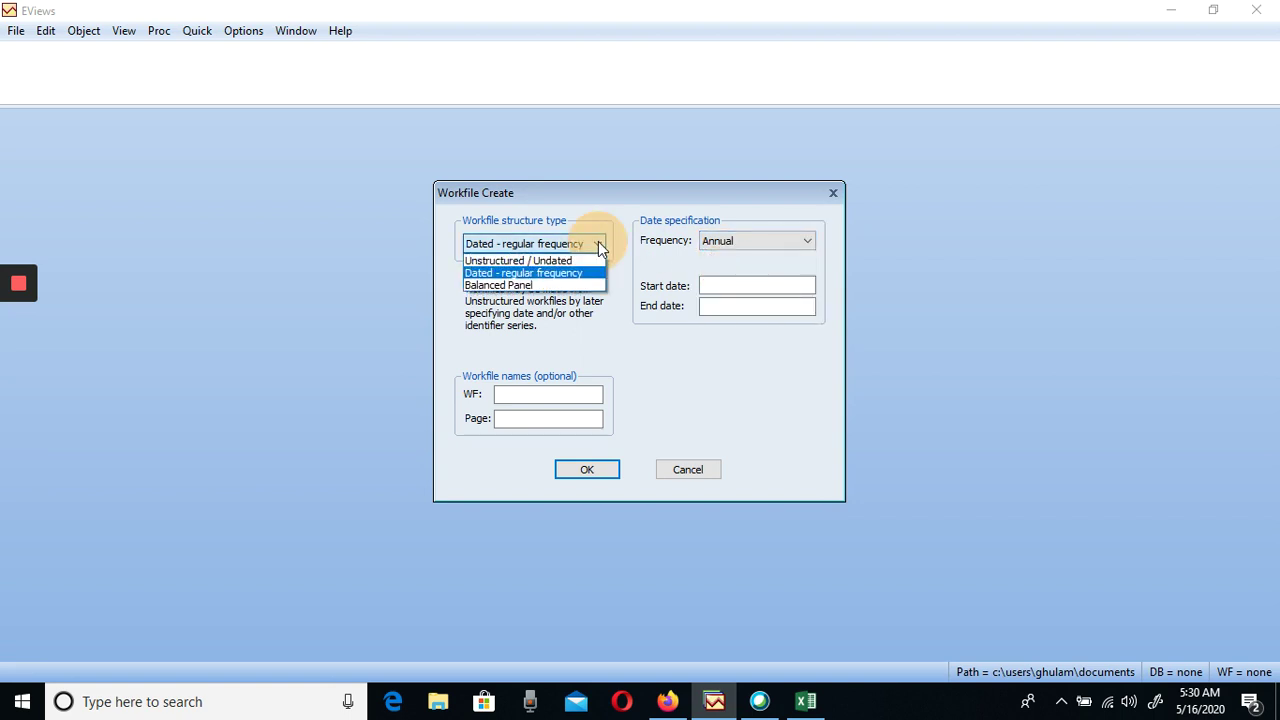
{"action": "left_click", "coordinate": [503, 285]}
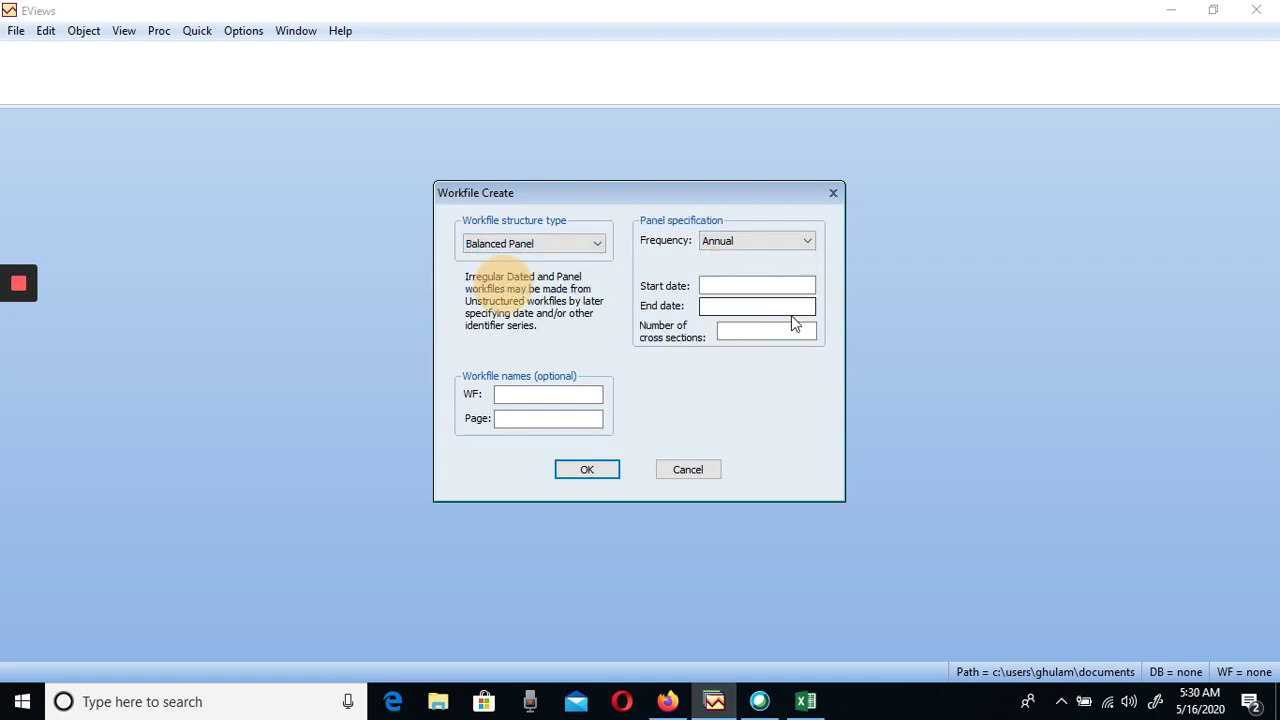
{"action": "left_click", "coordinate": [745, 287]}
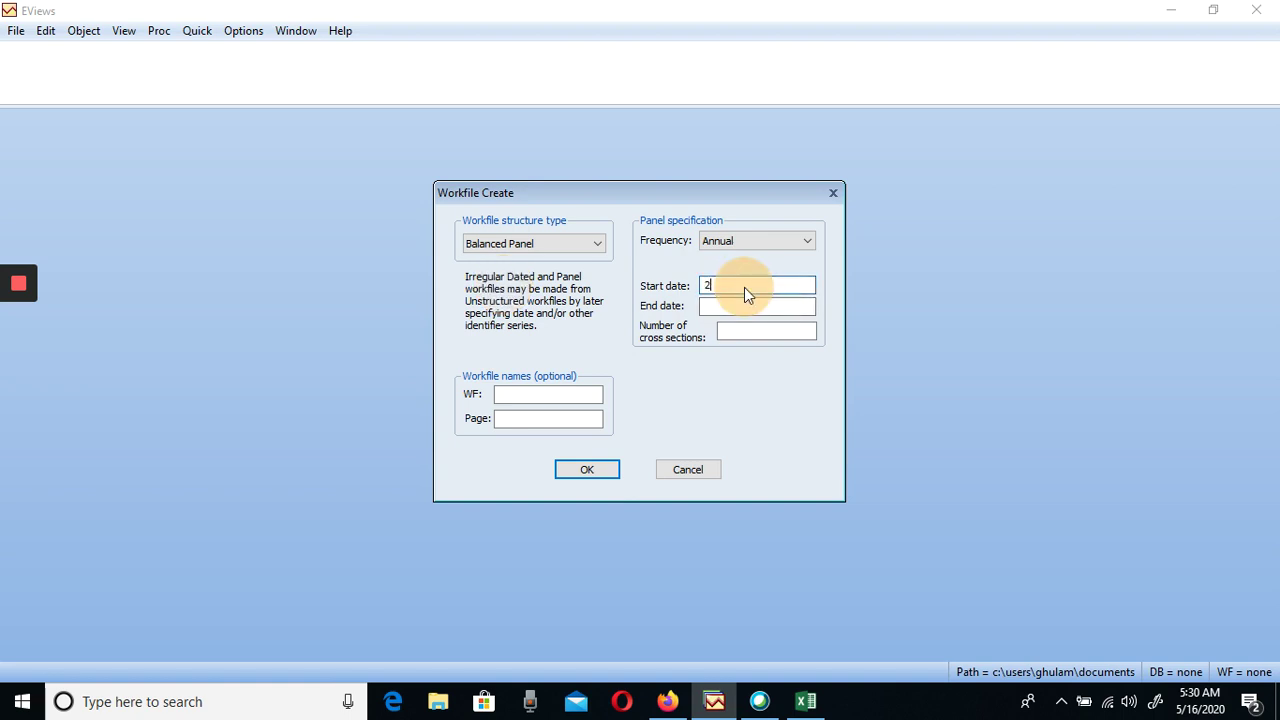
{"action": "left_click", "coordinate": [743, 304]}
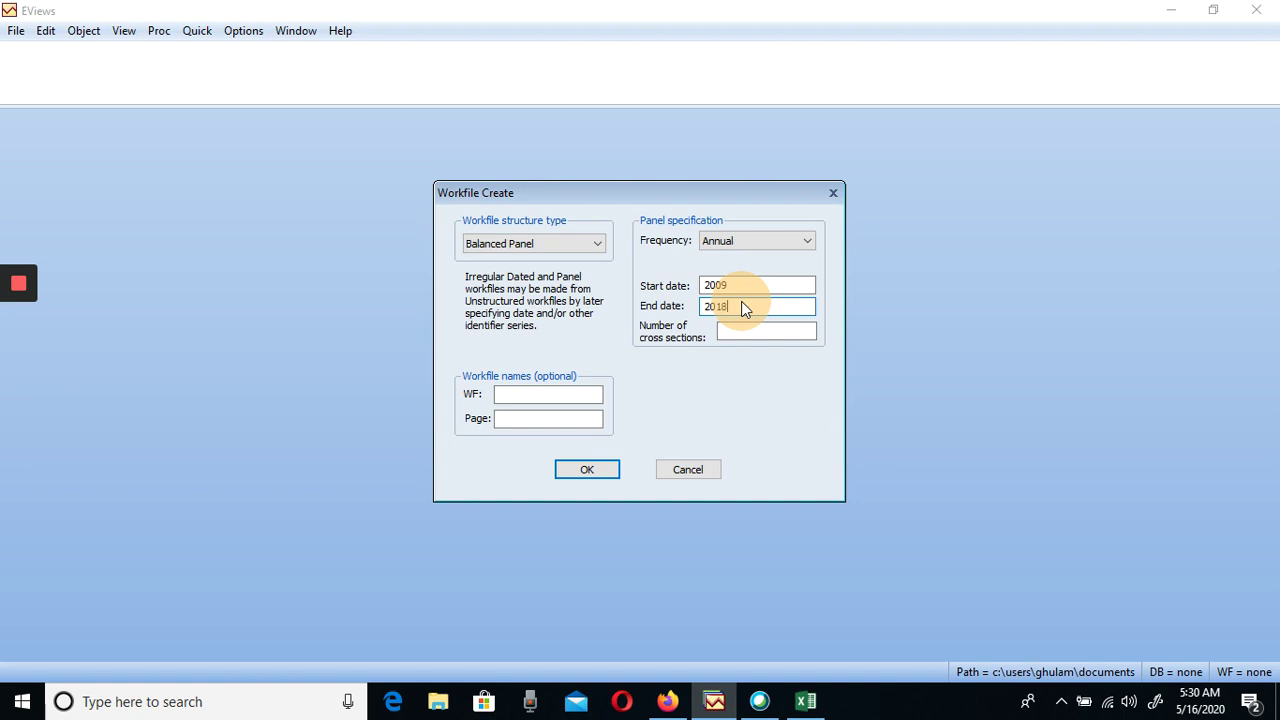
{"action": "left_click", "coordinate": [741, 328]}
{"action": "left_click", "coordinate": [588, 470]}
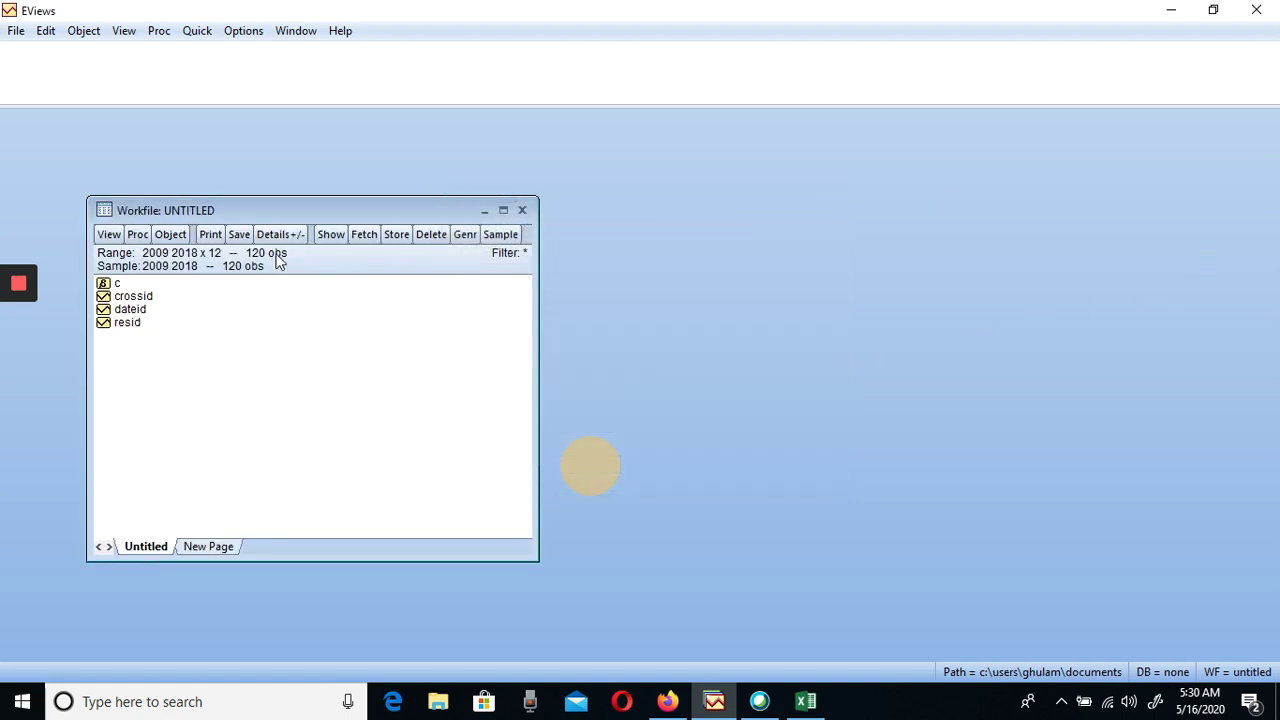
Open an empty group for data entry in the new workfile and maximize its window
{"action": "left_click", "coordinate": [190, 33]}
{"action": "left_click", "coordinate": [223, 132]}
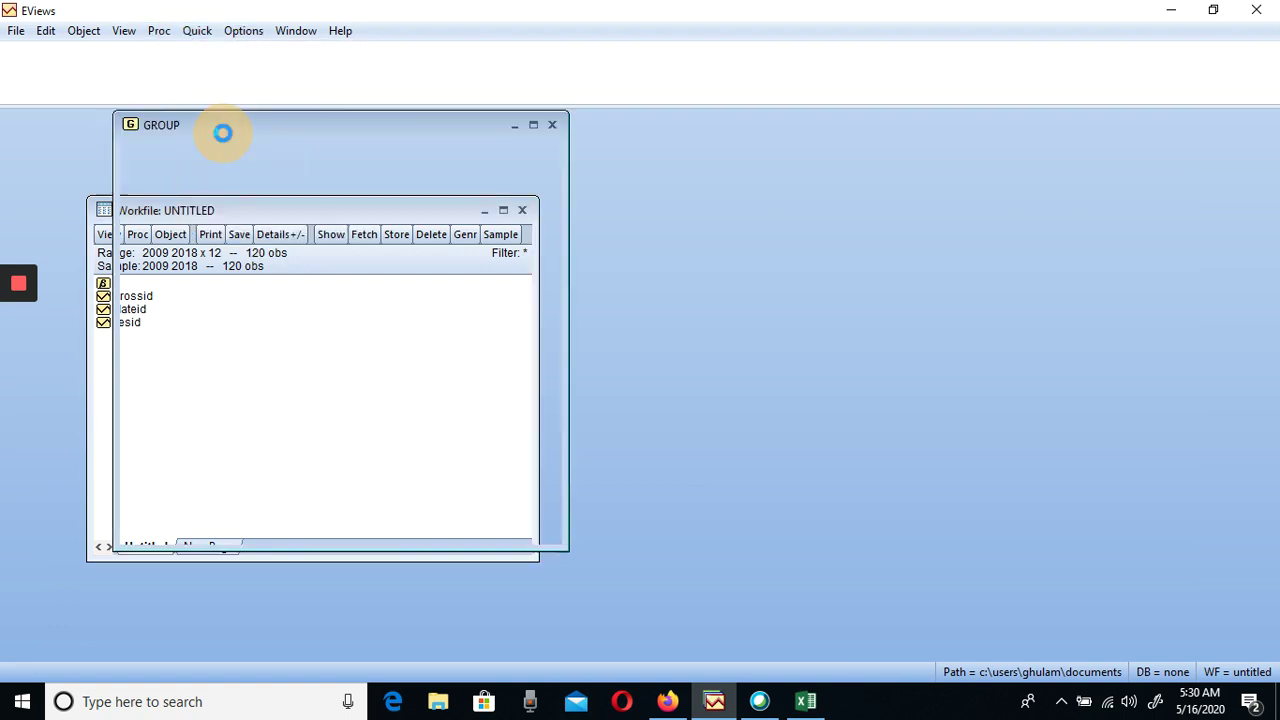
{"action": "left_click", "coordinate": [534, 125]}
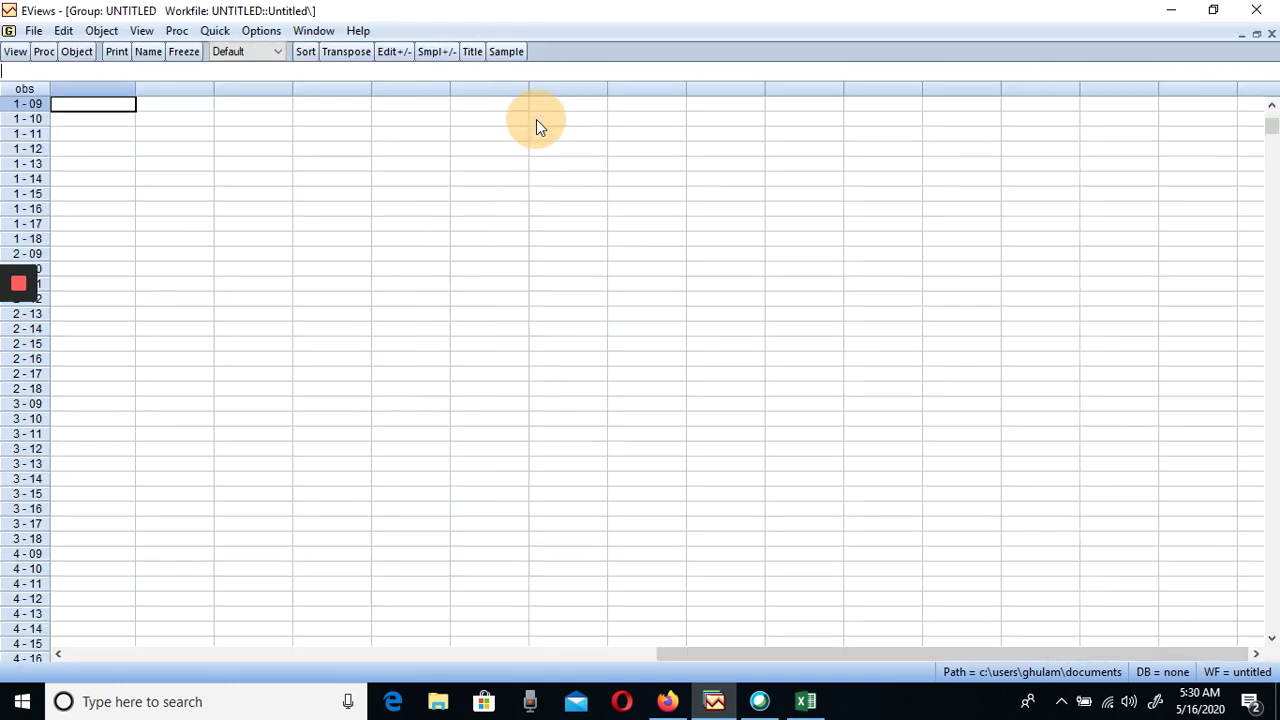
Switch to Excel and copy the BS, WD, ED and NED columns with their headers, range C1:F121
{"action": "left_click", "coordinate": [1170, 14]}
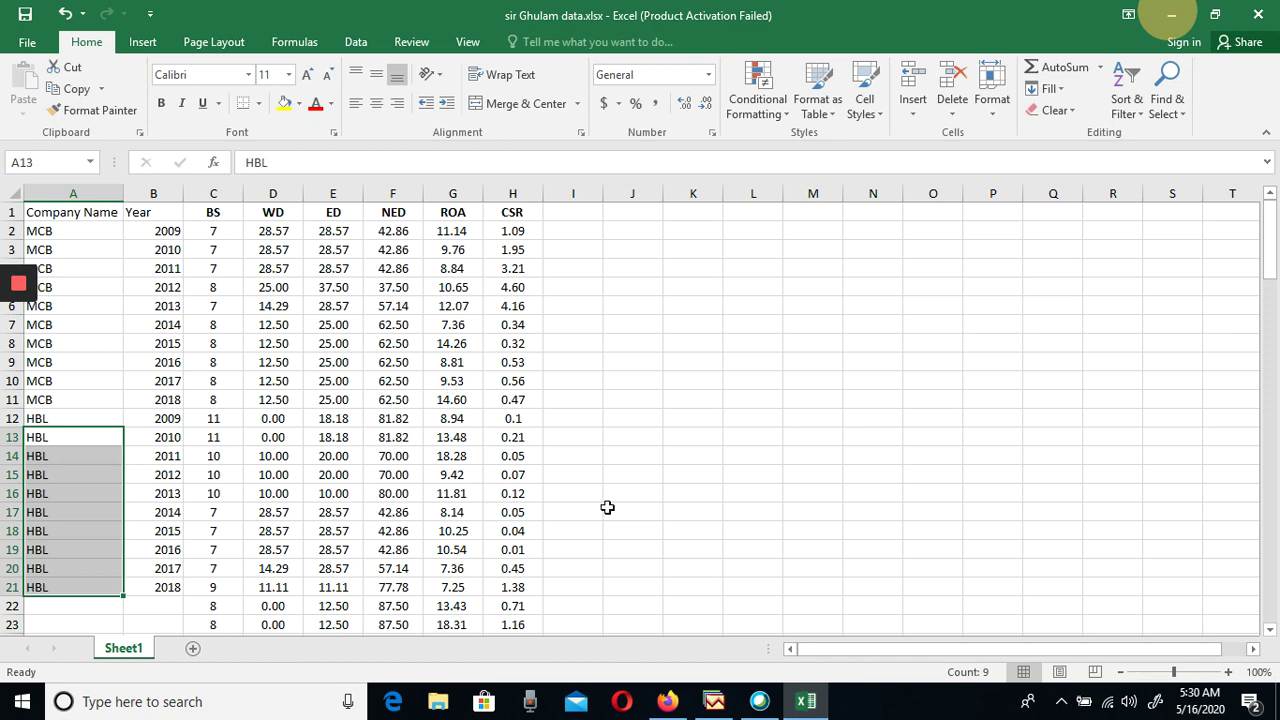
{"action": "left_click_drag", "start_coordinate": [1272, 248], "coordinate": [1276, 650]}
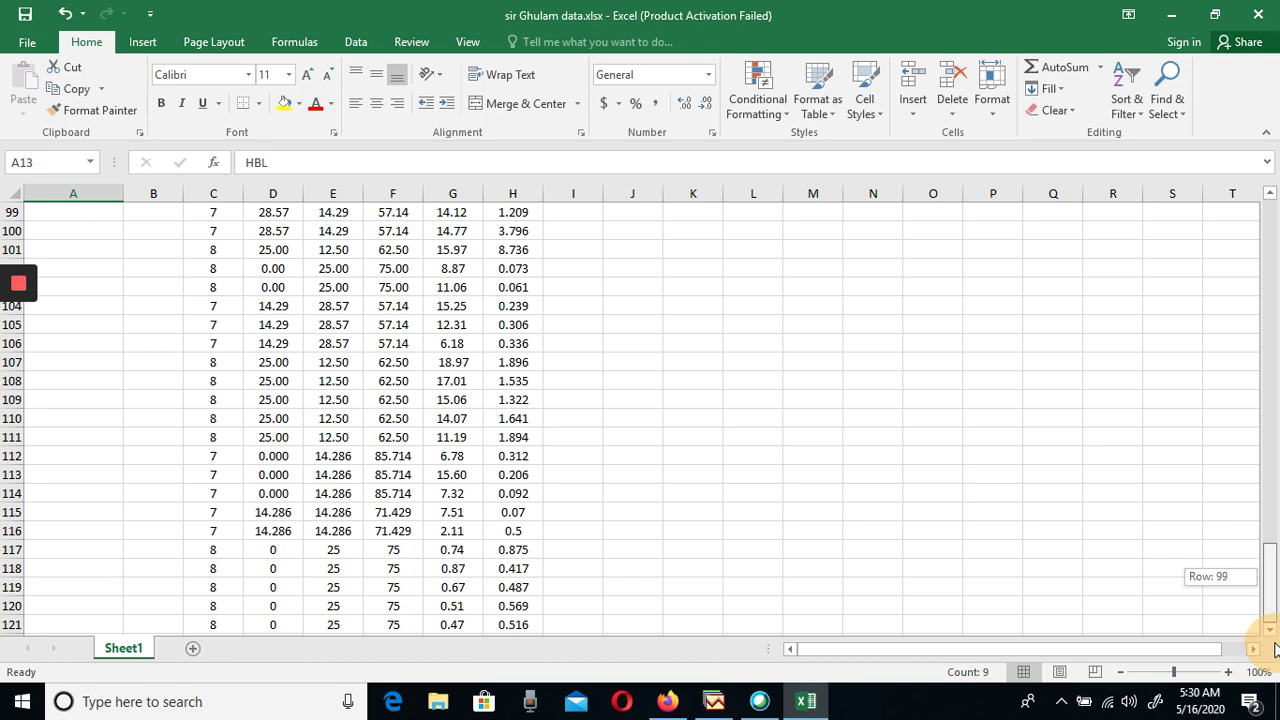
{"action": "left_click_drag", "start_coordinate": [1276, 645], "coordinate": [1260, 200]}
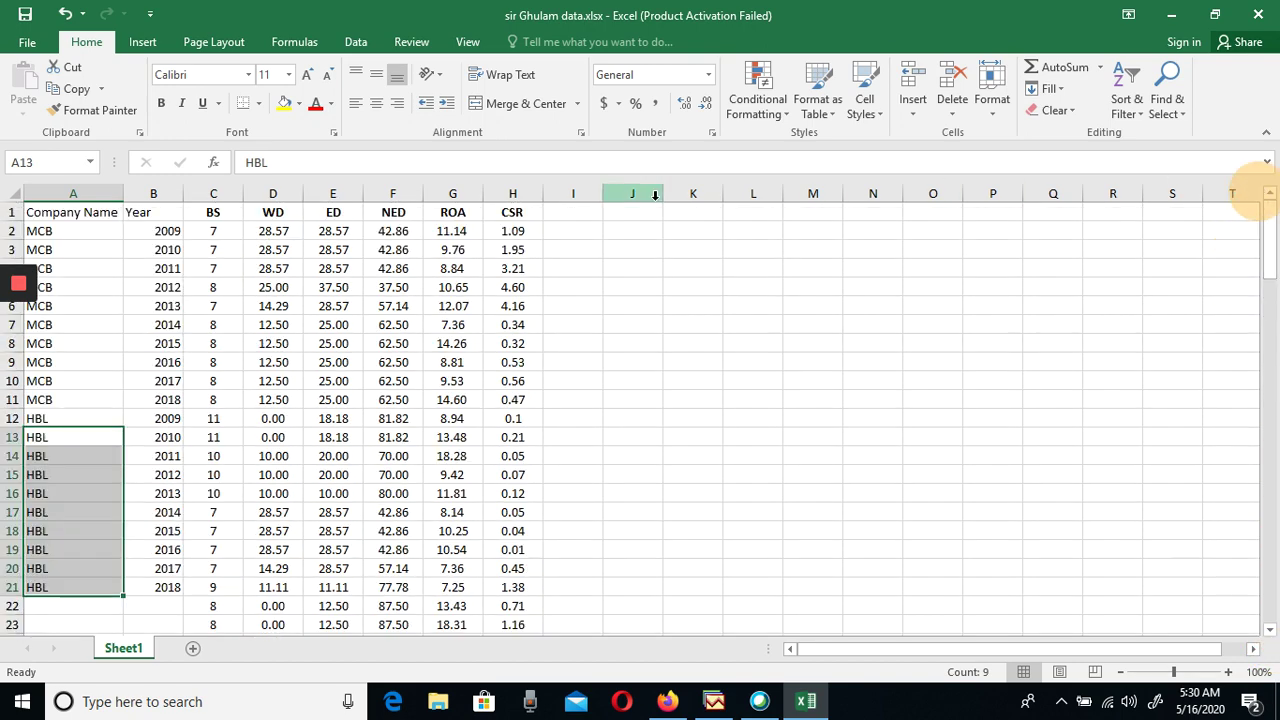
{"action": "left_click", "coordinate": [454, 193]}
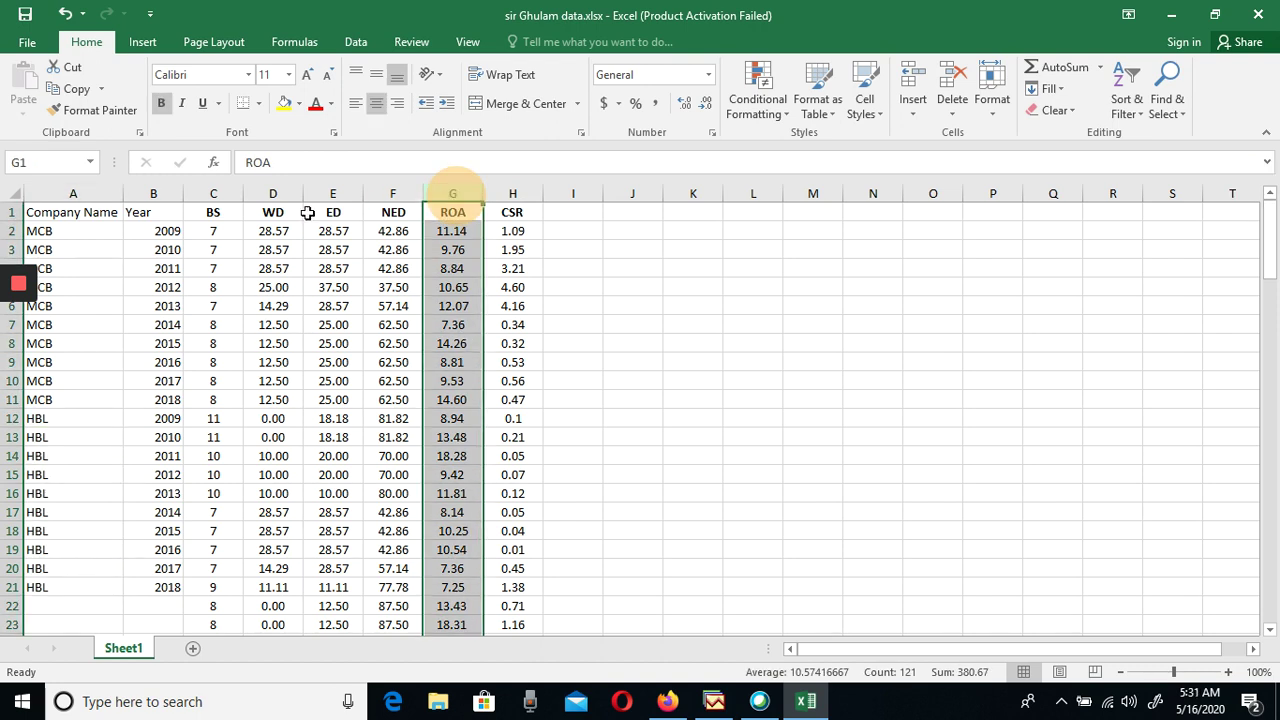
{"action": "left_click", "coordinate": [213, 212]}
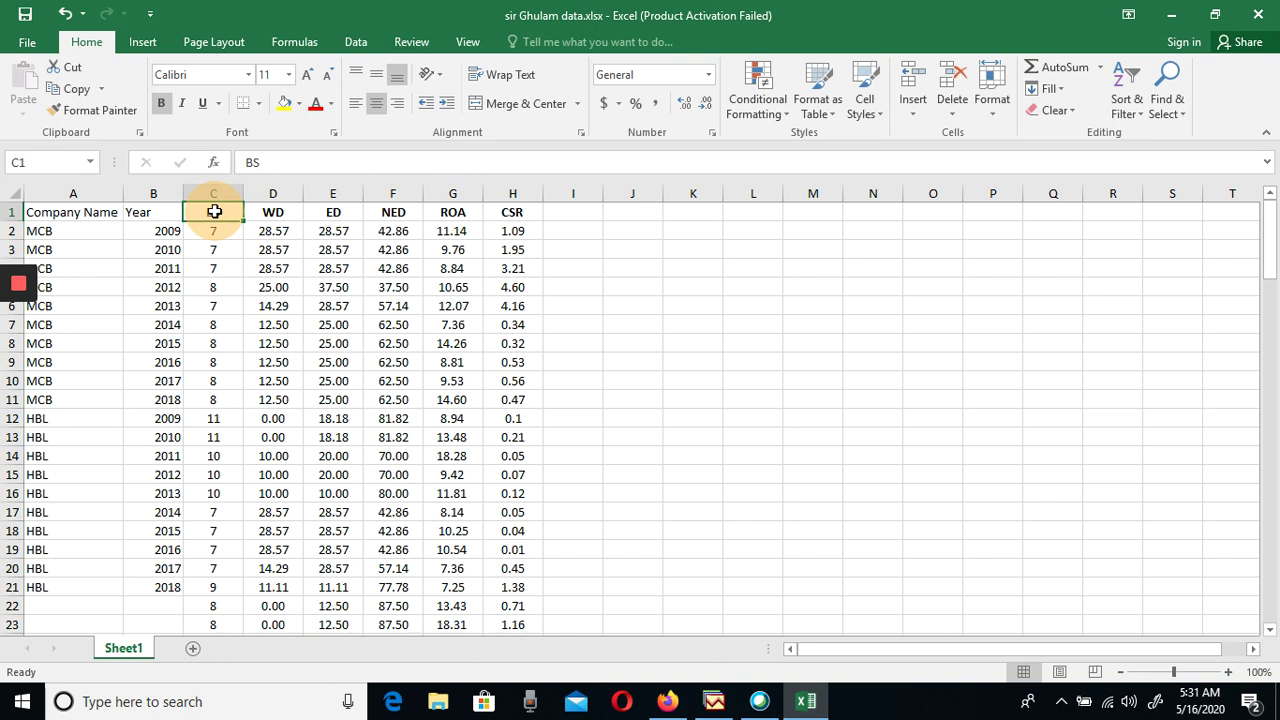
{"action": "key", "text": "shift+Right"}
{"action": "key", "text": "shift+Right"}
{"action": "key", "text": "shift+Right"}
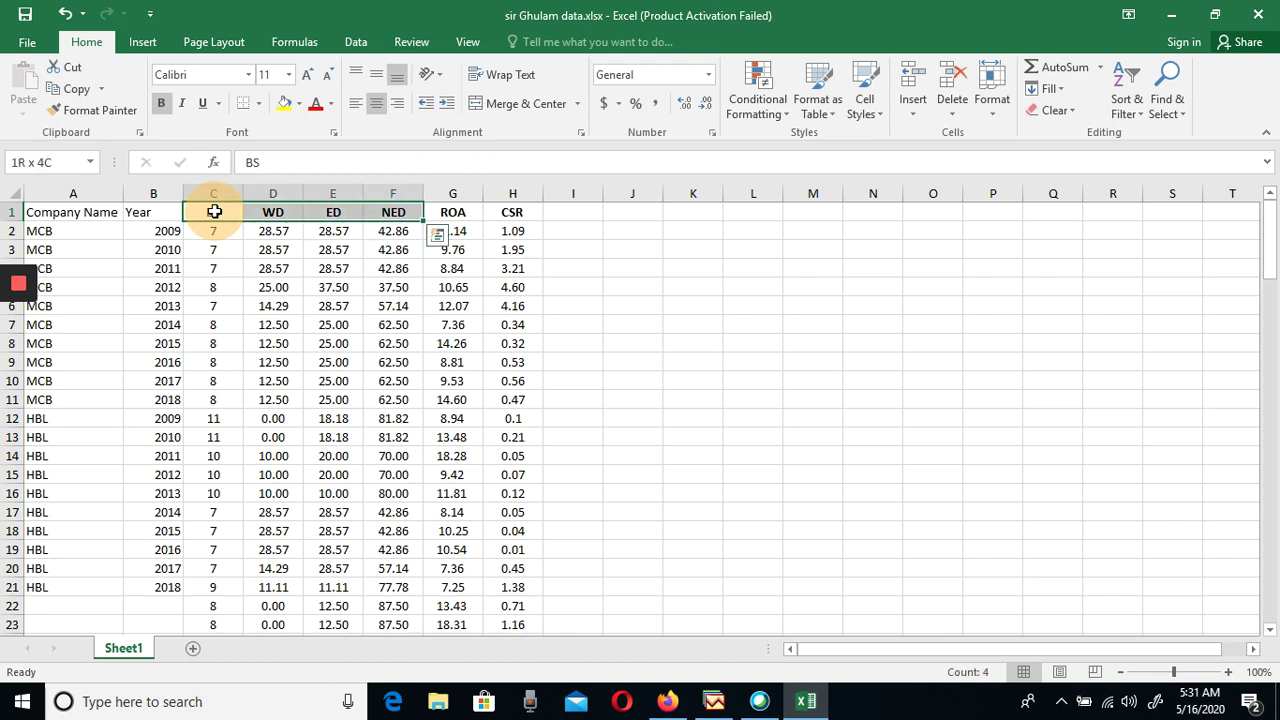
{"action": "key", "text": "shift+Down"}
{"action": "key", "text": "shift+Down"}
{"action": "key", "text": "shift+Down"}
{"action": "key", "text": "shift+Down"}
{"action": "key", "text": "shift+Down"}
{"action": "key", "text": "shift+Down"}
{"action": "key", "text": "shift+Down"}
{"action": "key", "text": "shift+Down"}
{"action": "key", "text": "shift+Down"}
{"action": "key", "text": "shift+Down"}
{"action": "key", "text": "shift+Down"}
{"action": "key", "text": "shift+Down"}
{"action": "key", "text": "shift+Down"}
{"action": "key", "text": "shift+Down"}
{"action": "key", "text": "shift+Down"}
{"action": "key", "text": "shift+Down"}
{"action": "key", "text": "shift+Down"}
{"action": "key", "text": "shift+Down"}
{"action": "key", "text": "shift+Down"}
{"action": "key", "text": "shift+Down"}
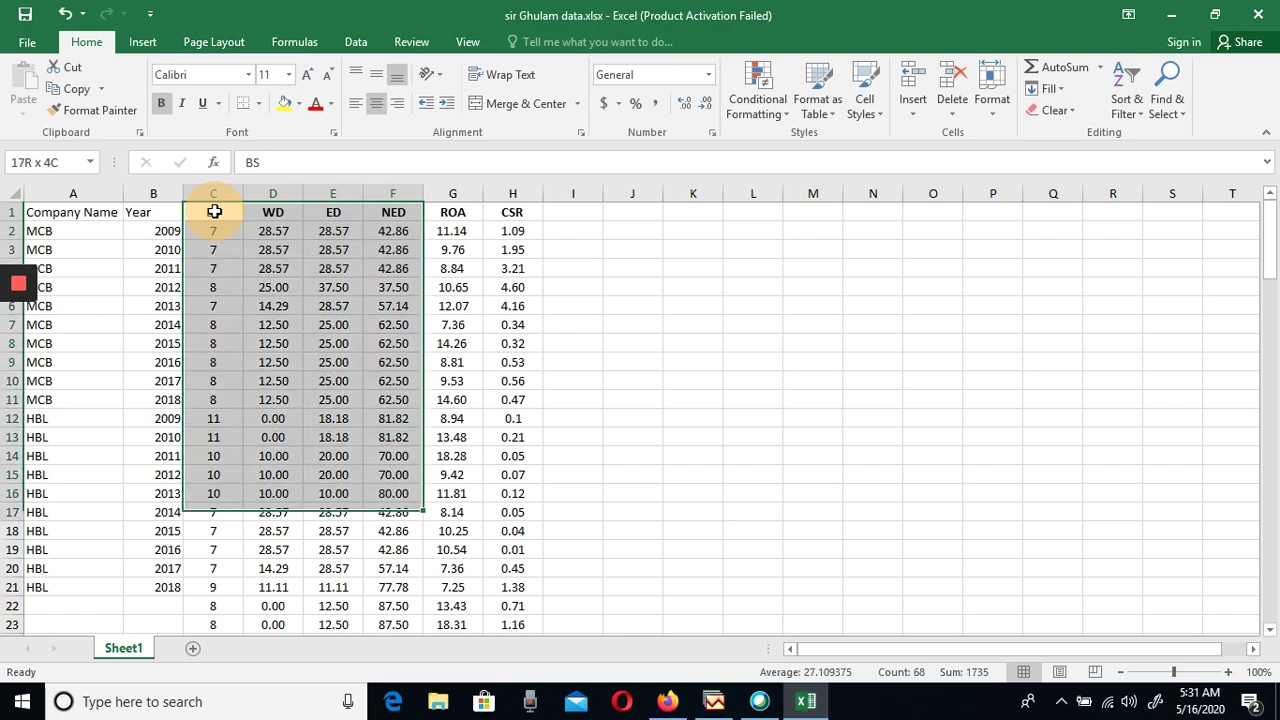
{"action": "key", "text": "shift+Down"}
{"action": "key", "text": "shift+Down"}
{"action": "key", "text": "shift+Down"}
{"action": "key", "text": "shift+Down"}
{"action": "key", "text": "shift+Down"}
{"action": "key", "text": "shift+Down"}
{"action": "key", "text": "shift+Down"}
{"action": "key", "text": "shift+Down"}
{"action": "key", "text": "shift+Down"}
{"action": "key", "text": "shift+Down"}
{"action": "key", "text": "shift+Down"}
{"action": "key", "text": "shift+Down"}
{"action": "key", "text": "shift+Down"}
{"action": "key", "text": "shift+Down"}
{"action": "key", "text": "shift+Down"}
{"action": "key", "text": "shift+Down"}
{"action": "key", "text": "shift+Down"}
{"action": "key", "text": "shift+Down"}
{"action": "key", "text": "shift+Down"}
{"action": "key", "text": "shift+Down"}
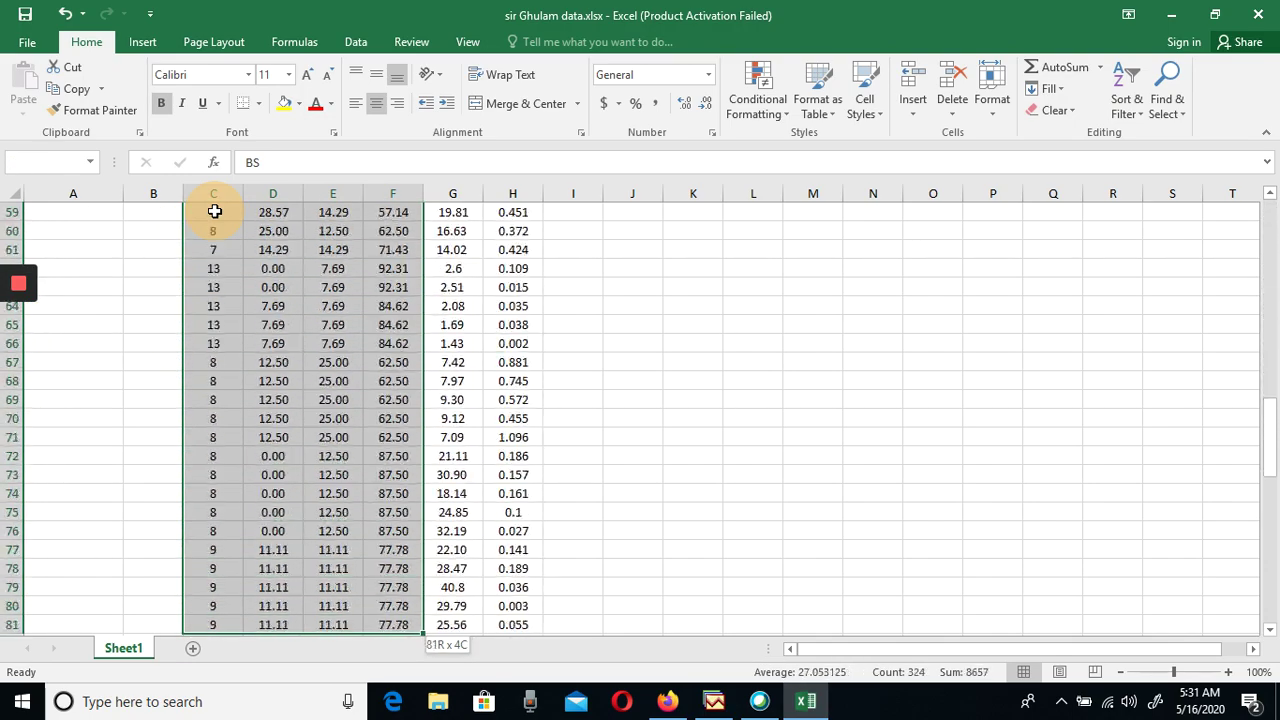
{"action": "key", "text": "shift+Down"}
{"action": "key", "text": "shift+Down"}
{"action": "key", "text": "shift+Down"}
{"action": "key", "text": "shift+Down"}
{"action": "key", "text": "shift+Down"}
{"action": "key", "text": "shift+Down"}
{"action": "key", "text": "shift+Down"}
{"action": "key", "text": "shift+Down"}
{"action": "key", "text": "shift+Down"}
{"action": "key", "text": "shift+Down"}
{"action": "key", "text": "shift+Down"}
{"action": "key", "text": "shift+Down"}
{"action": "key", "text": "shift+Down"}
{"action": "key", "text": "shift+Down"}
{"action": "key", "text": "shift+Down"}
{"action": "key", "text": "shift+Down"}
{"action": "key", "text": "shift+Down"}
{"action": "key", "text": "shift+Down"}
{"action": "key", "text": "shift+Down"}
{"action": "key", "text": "shift+Down"}
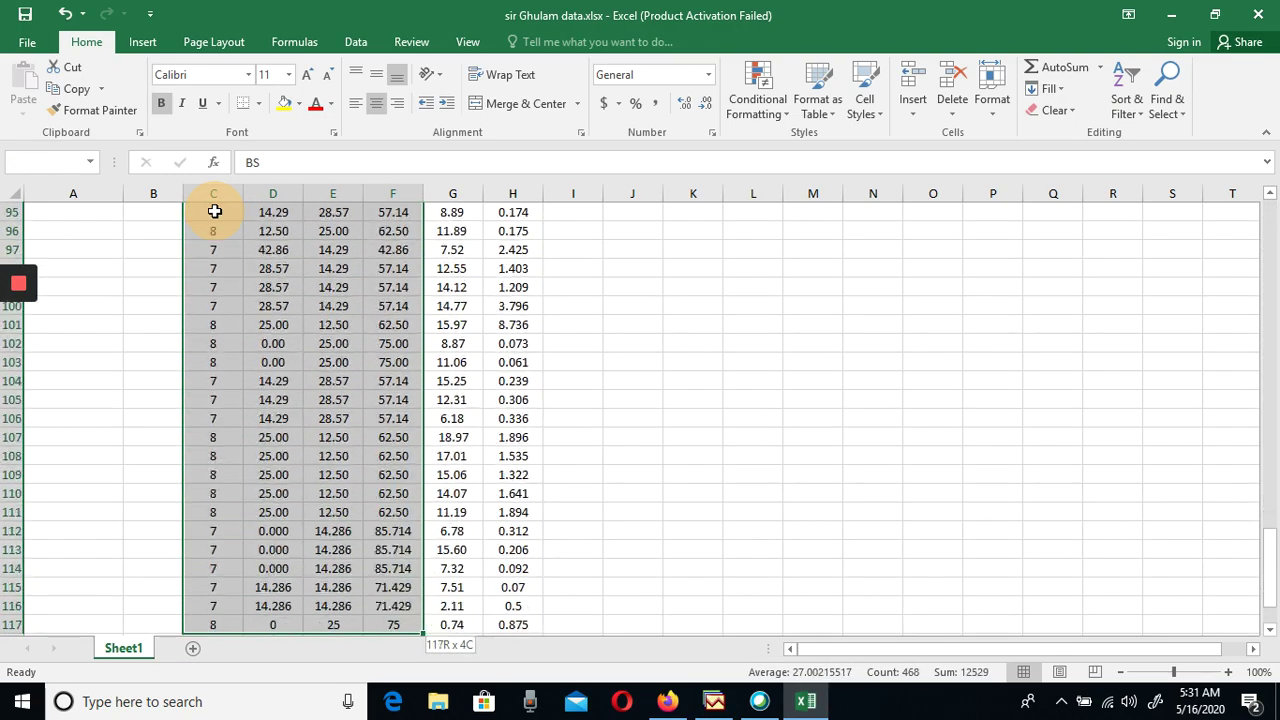
{"action": "key", "text": "shift+Up"}
{"action": "key", "text": "shift+Up"}
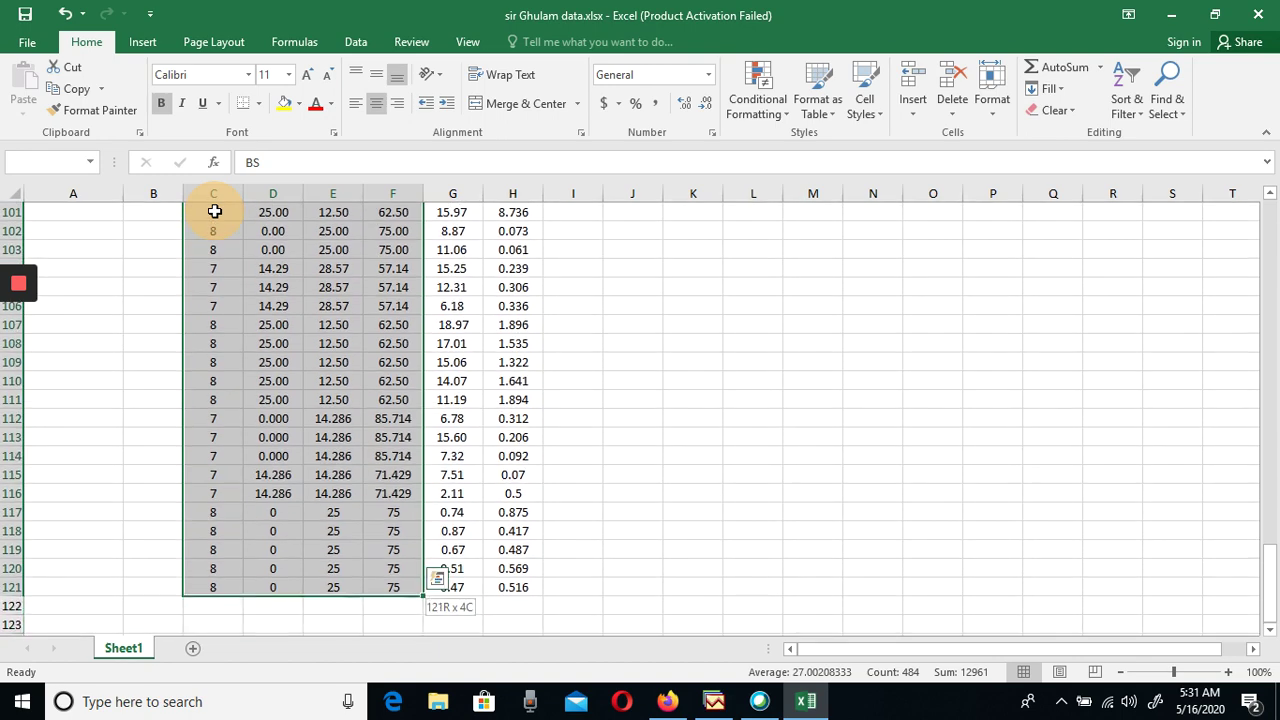
{"action": "key", "text": "ctrl+c"}
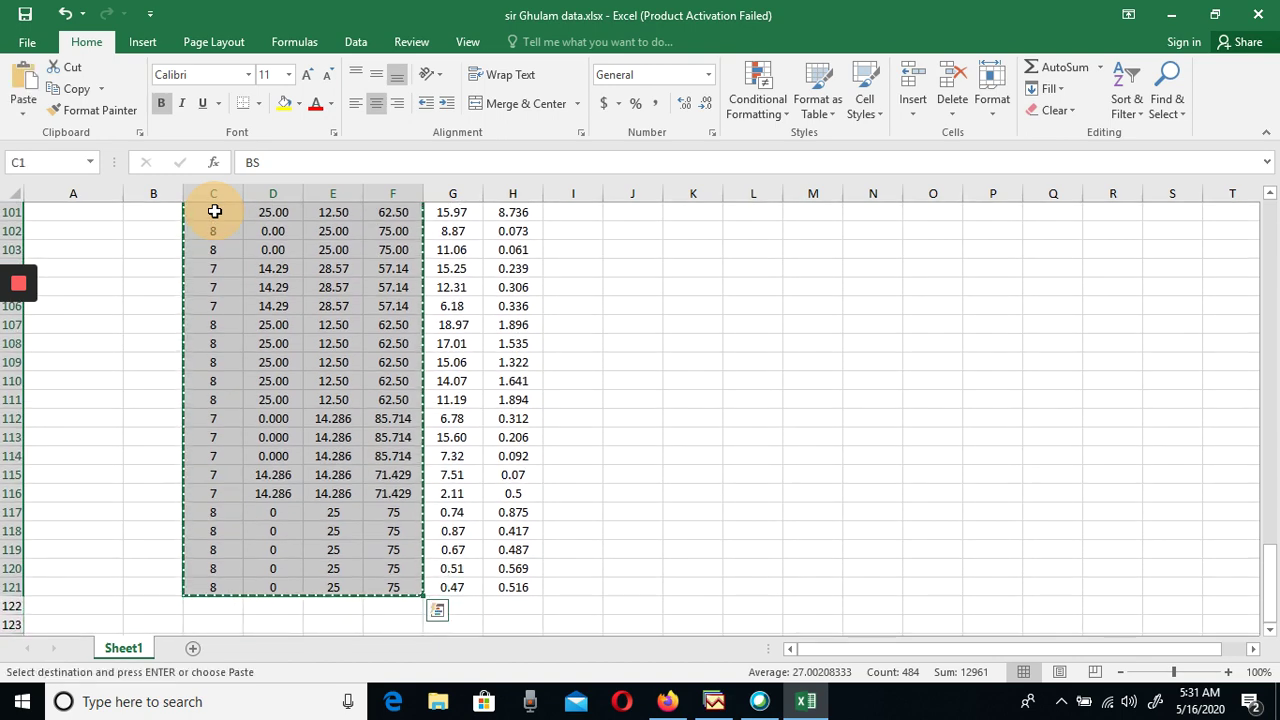
Switch to EViews and paste the copied series into the empty group, starting at the first column's obs name cell above 1 - 09
{"action": "left_click", "coordinate": [714, 701]}
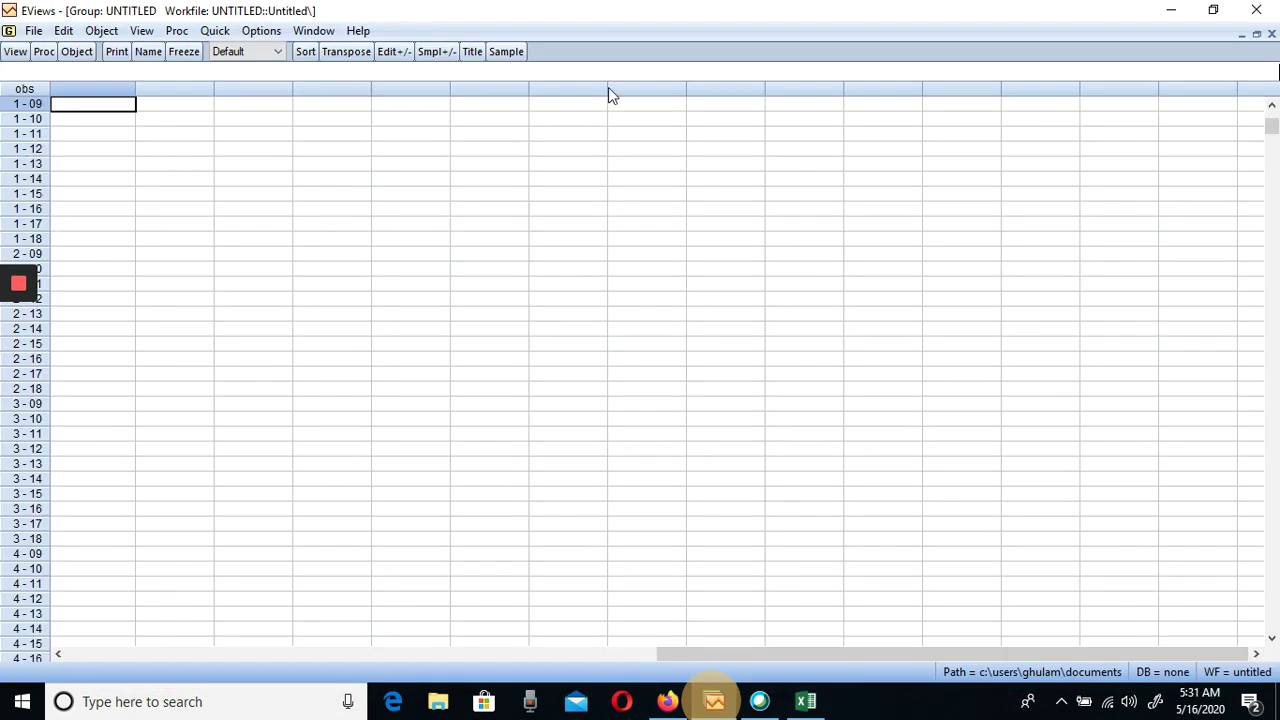
{"action": "left_click", "coordinate": [1272, 106]}
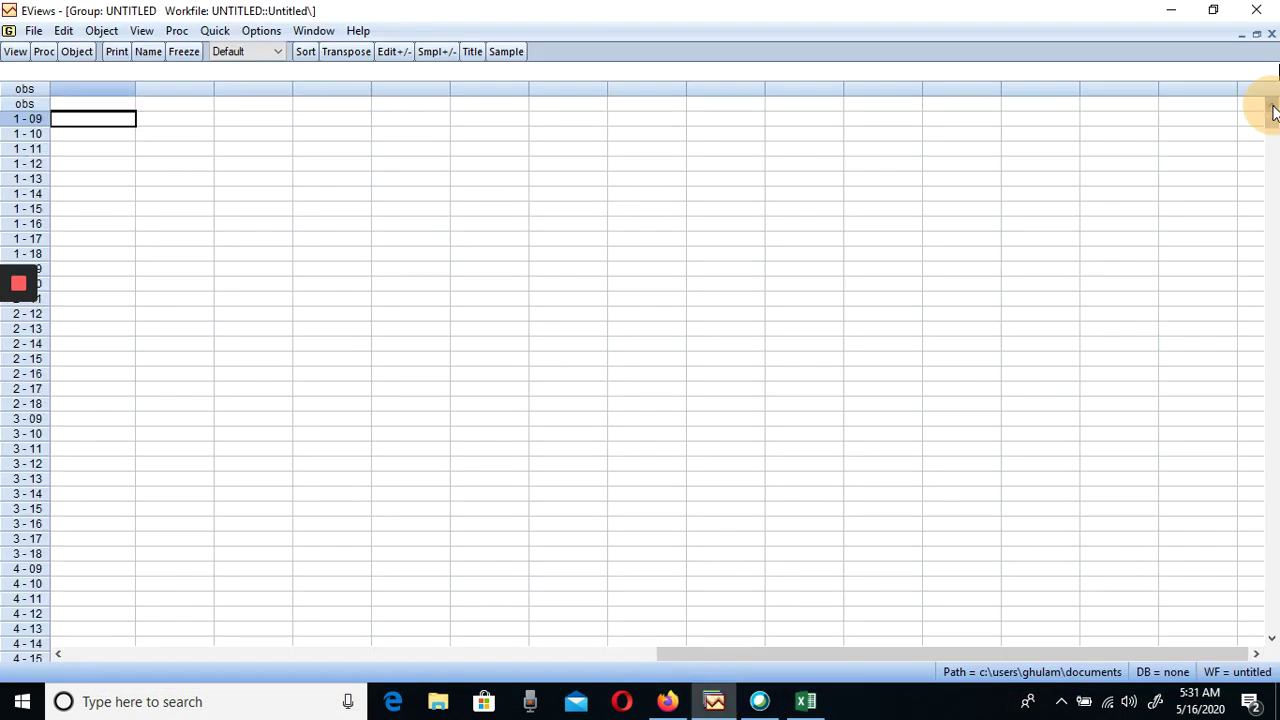
{"action": "left_click", "coordinate": [72, 107]}
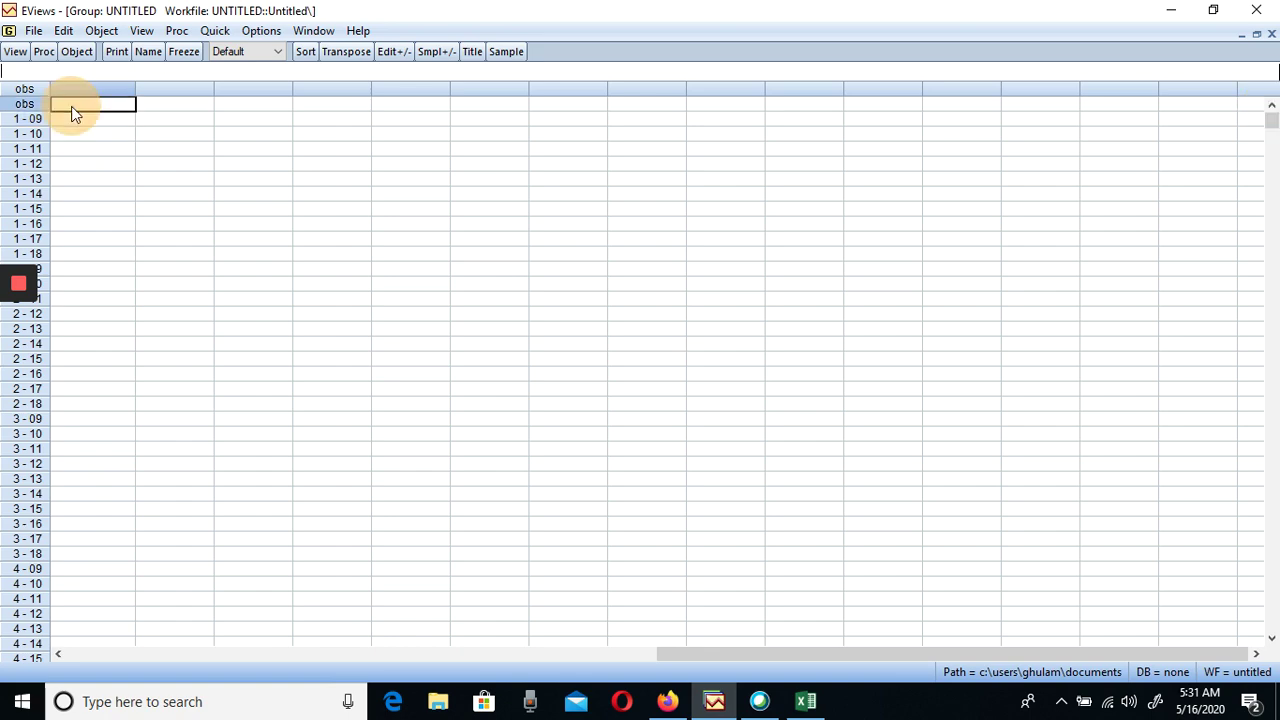
{"action": "key", "text": "ctrl+v"}
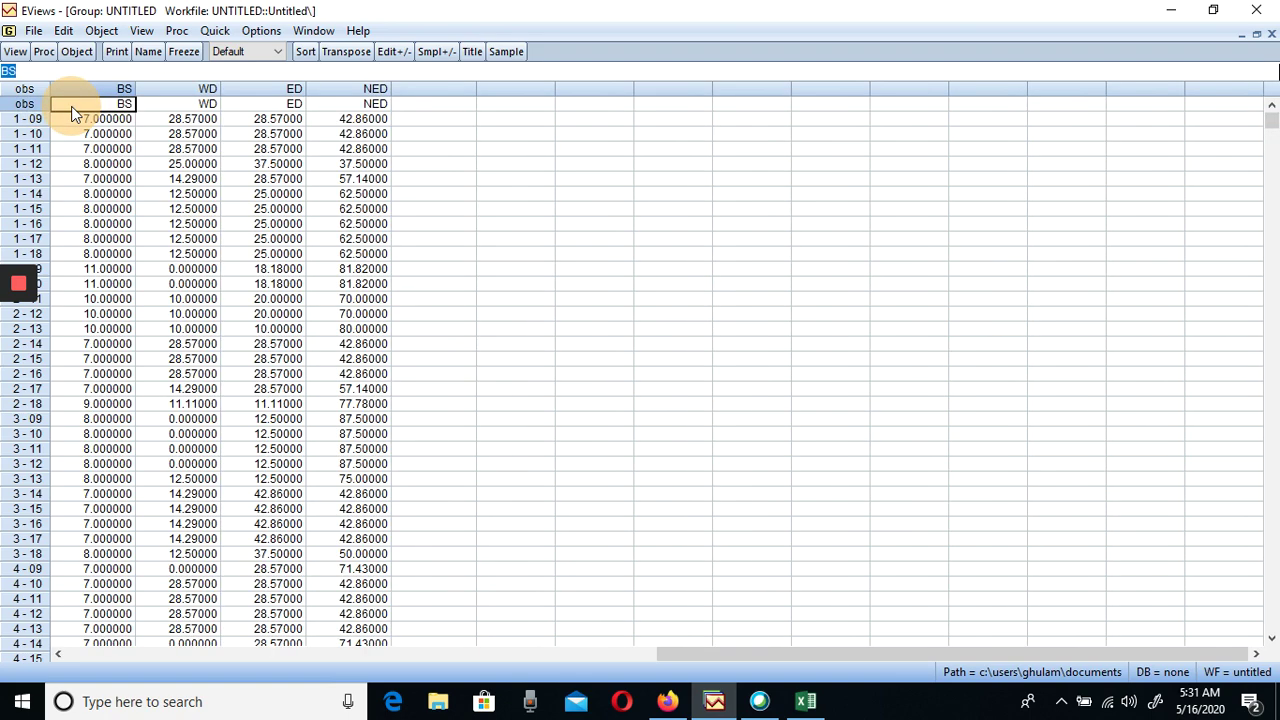
Select the name cell of the empty group column after NED, and switch to Excel to select the CSR data in H1:H121
{"action": "left_click", "coordinate": [426, 106]}
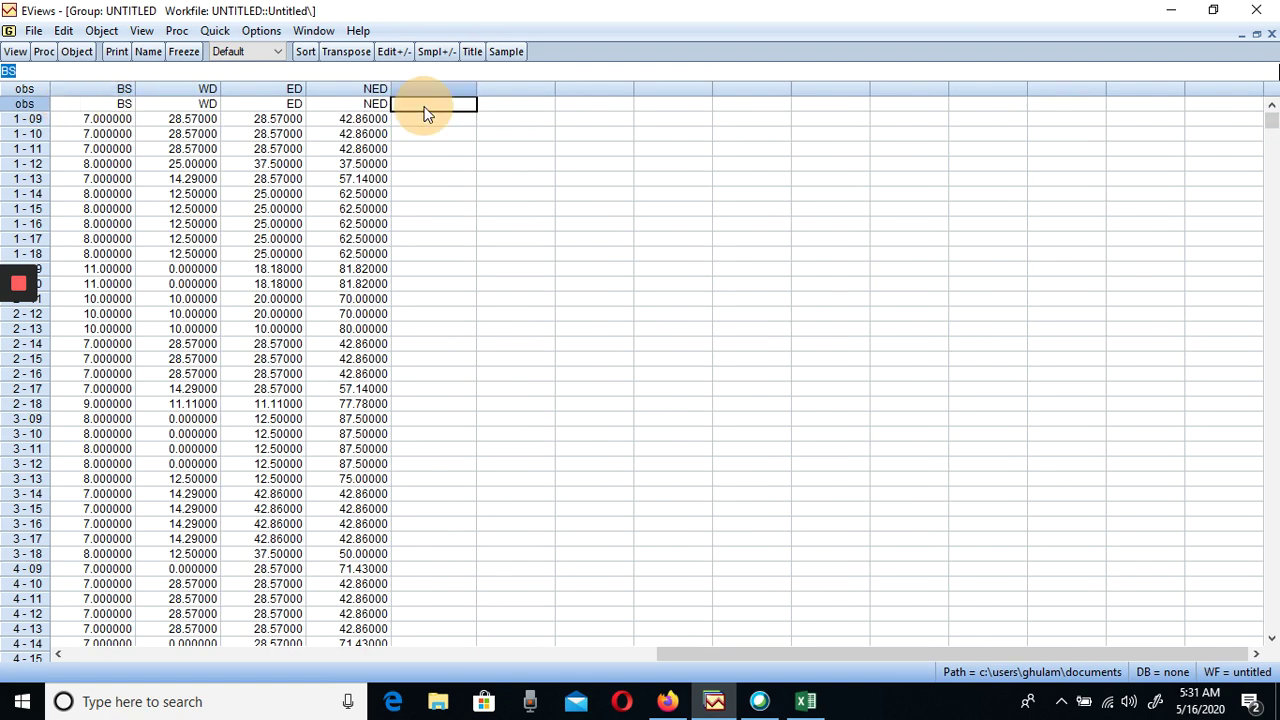
{"action": "left_click", "coordinate": [807, 710]}
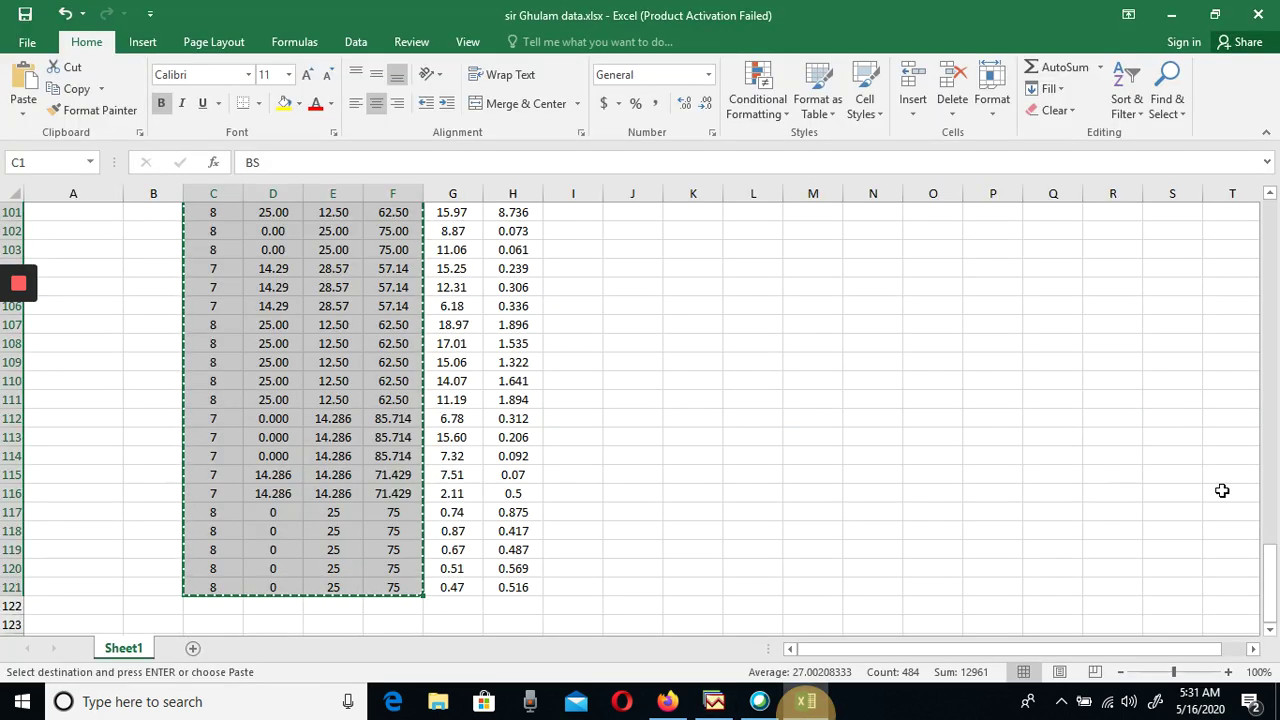
{"action": "left_click_drag", "start_coordinate": [1268, 605], "coordinate": [1264, 198]}
{"action": "left_click", "coordinate": [517, 212]}
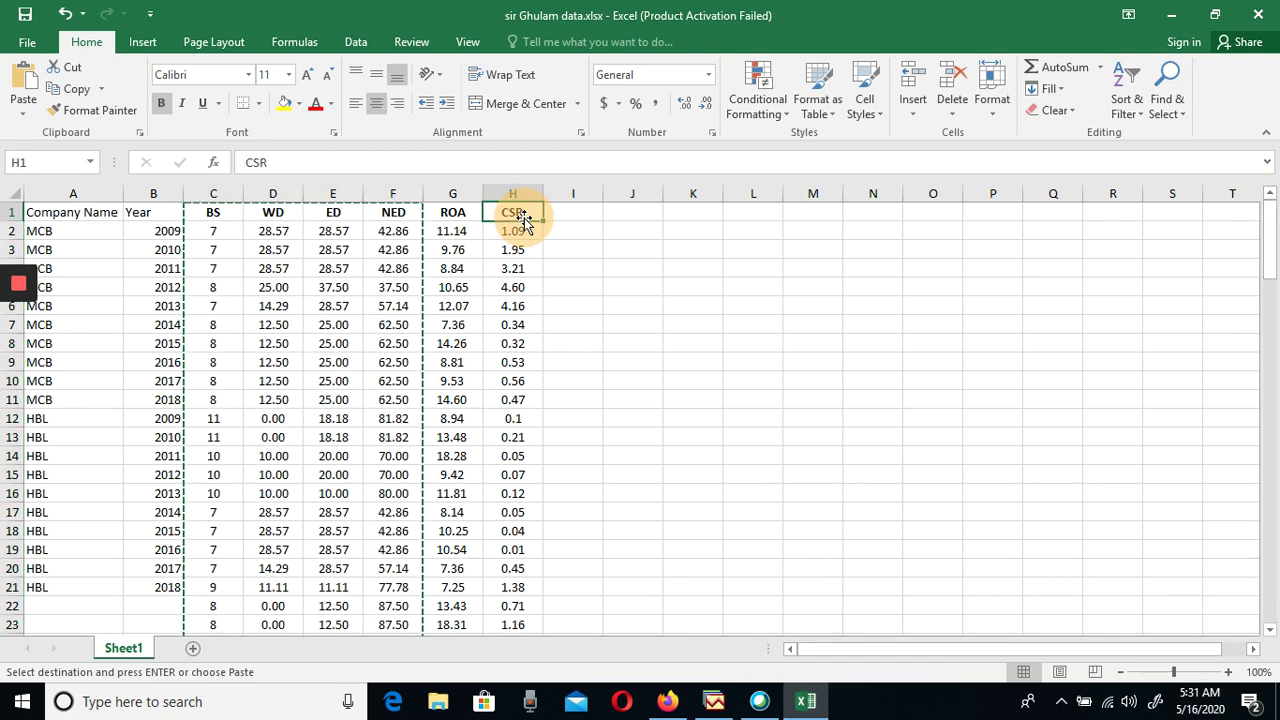
{"action": "mouse_move", "coordinate": [524, 217]}
{"action": "left_mouse_down"}
{"action": "mouse_move", "coordinate": [530, 632]}
{"action": "mouse_move", "coordinate": [524, 217]}
{"action": "left_mouse_up"}
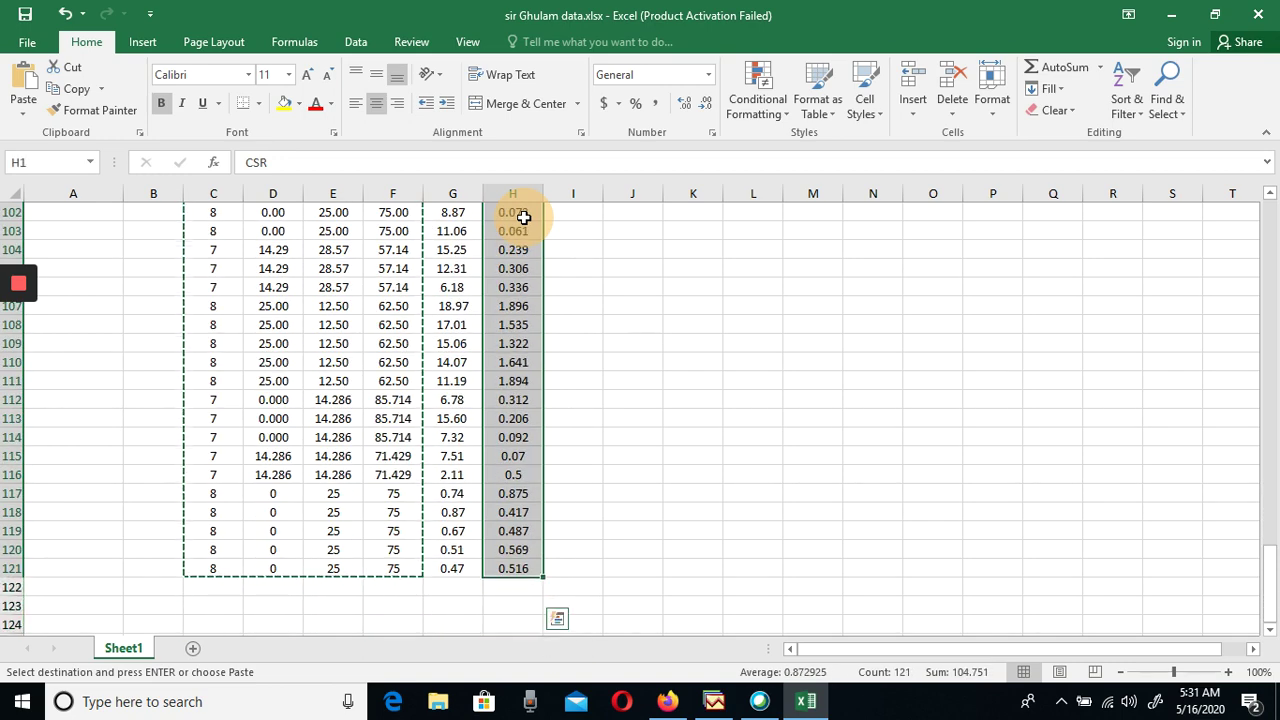